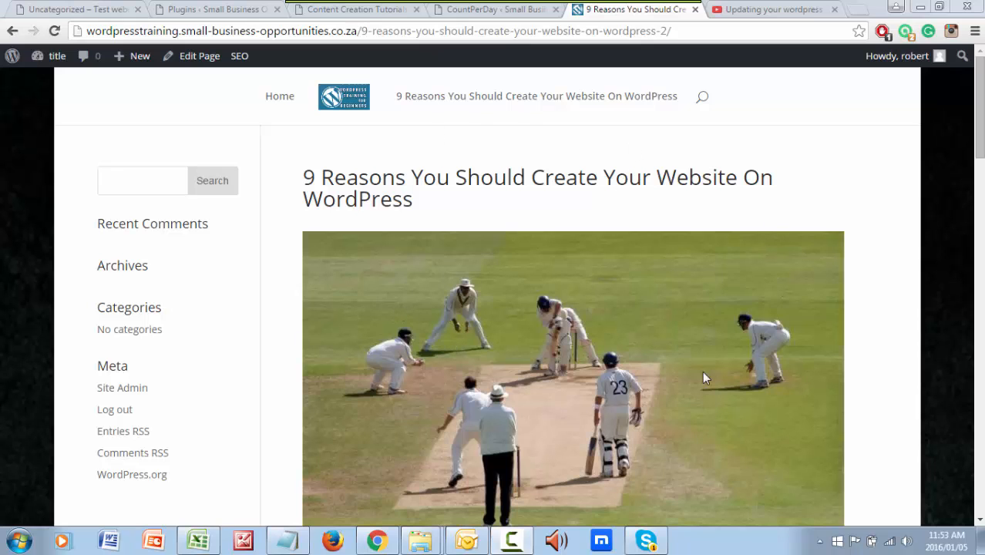
Step: Examine the published "9 Reasons You Should Create Your Website On WordPress" page, the Content Creation Tutorials page and the Count per Day statistics
scroll(646, 329, down, 1)
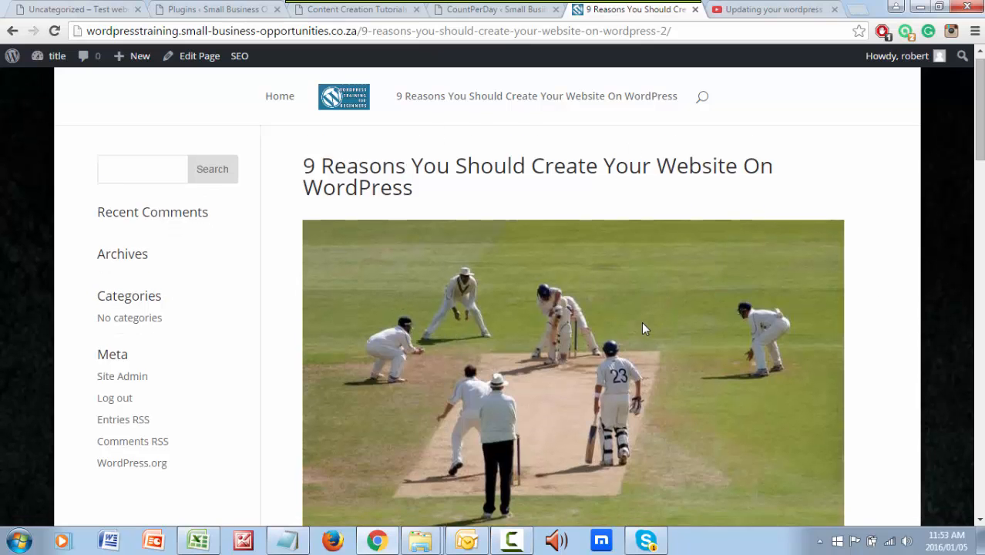
scroll(645, 329, down, 9)
scroll(645, 331, up, 7)
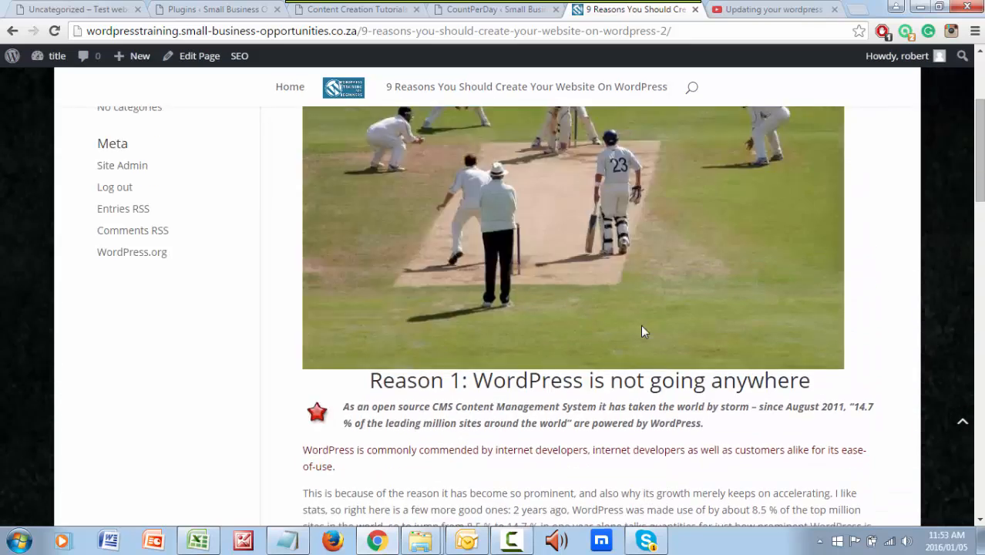
scroll(645, 331, up, 3)
scroll(645, 332, down, 5)
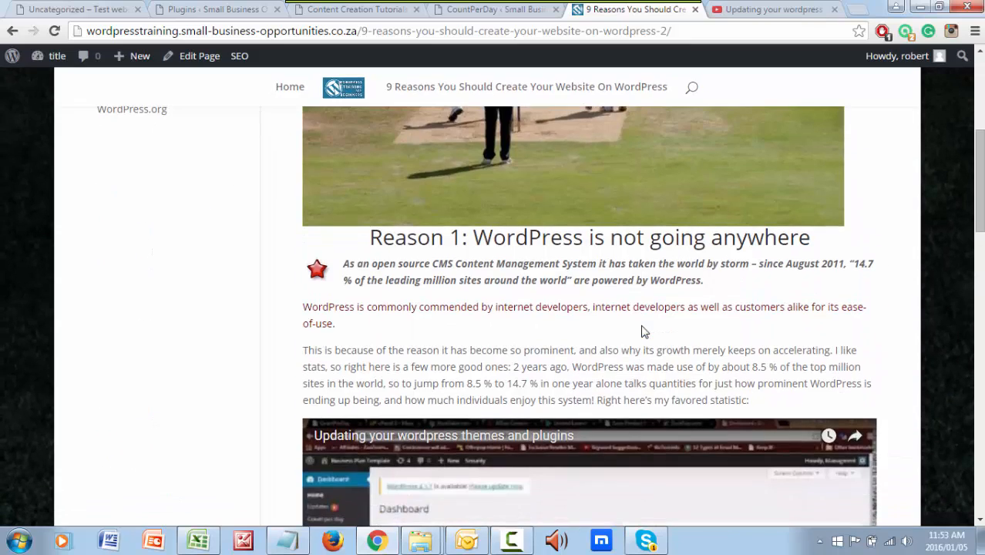
click(361, 11)
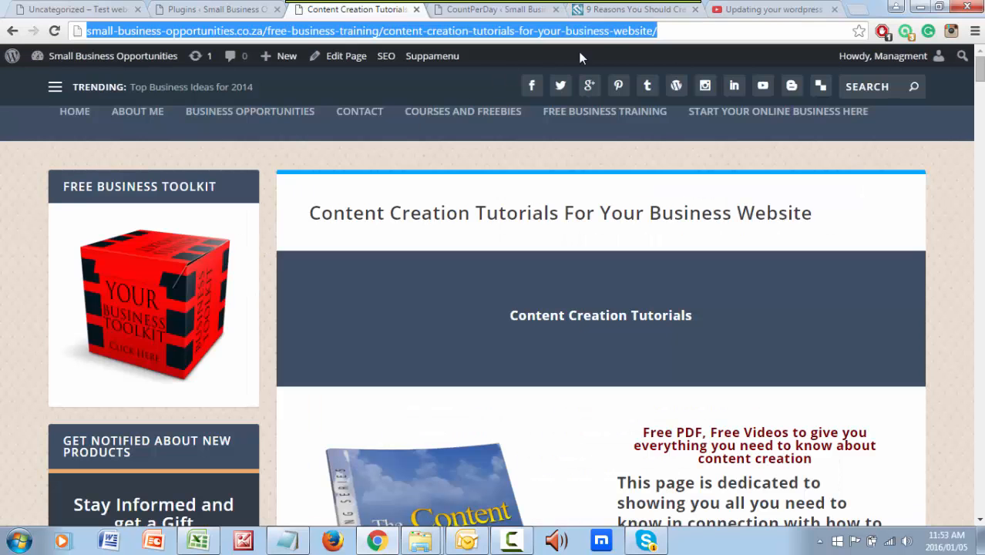
click(624, 14)
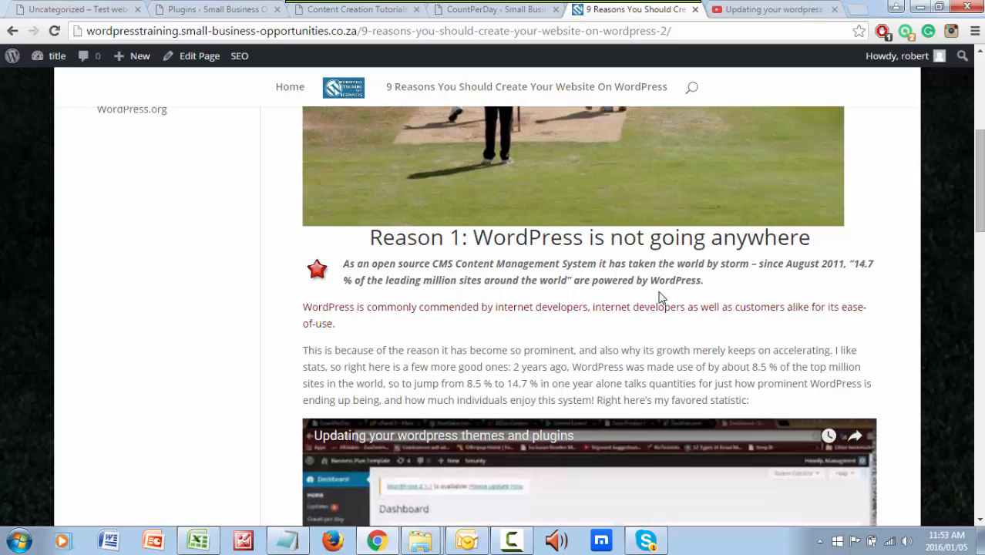
scroll(754, 213, down, 1)
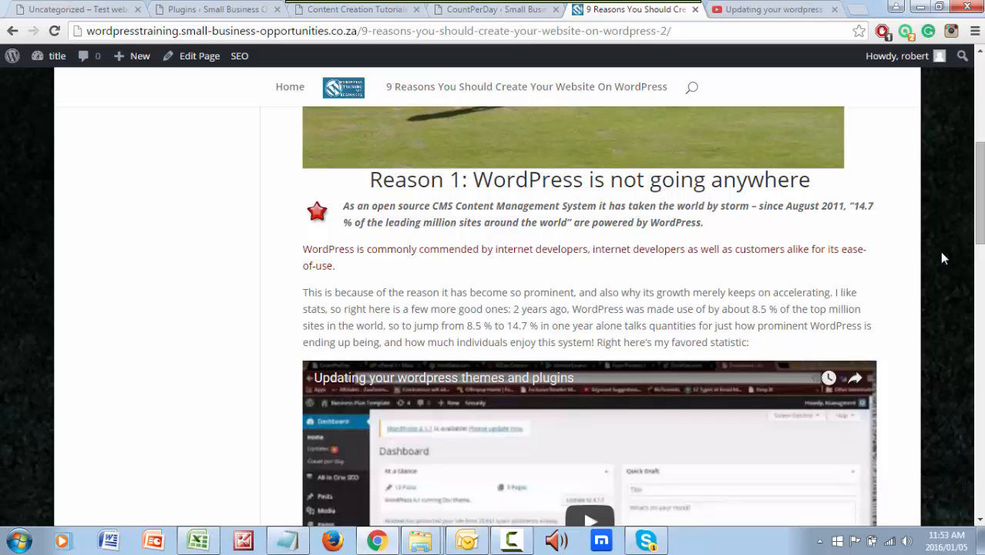
scroll(826, 285, up, 5)
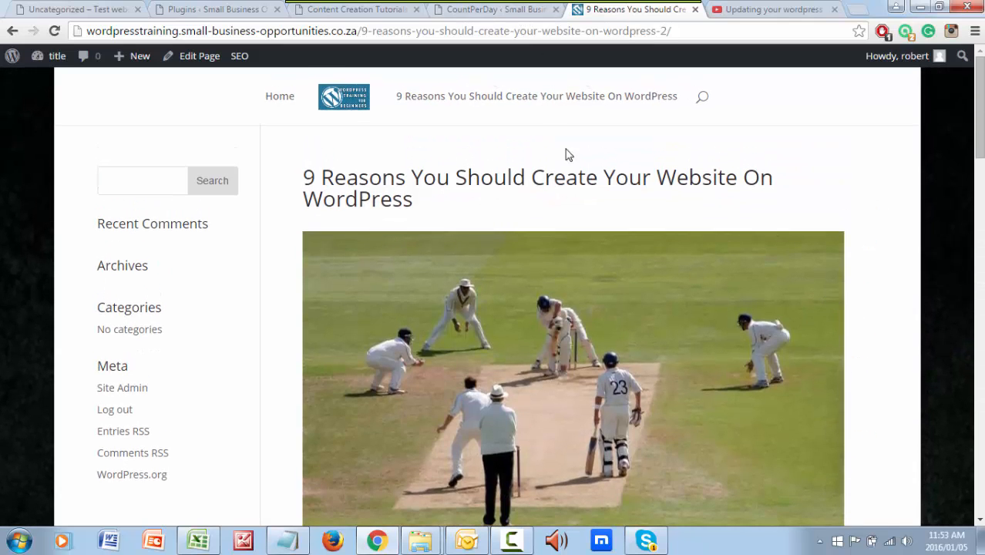
click(514, 16)
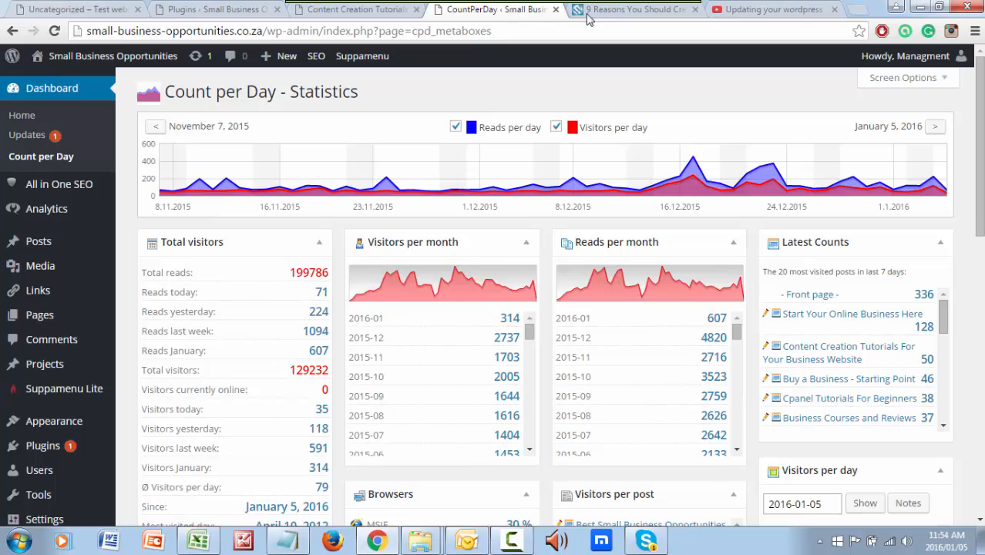
click(645, 17)
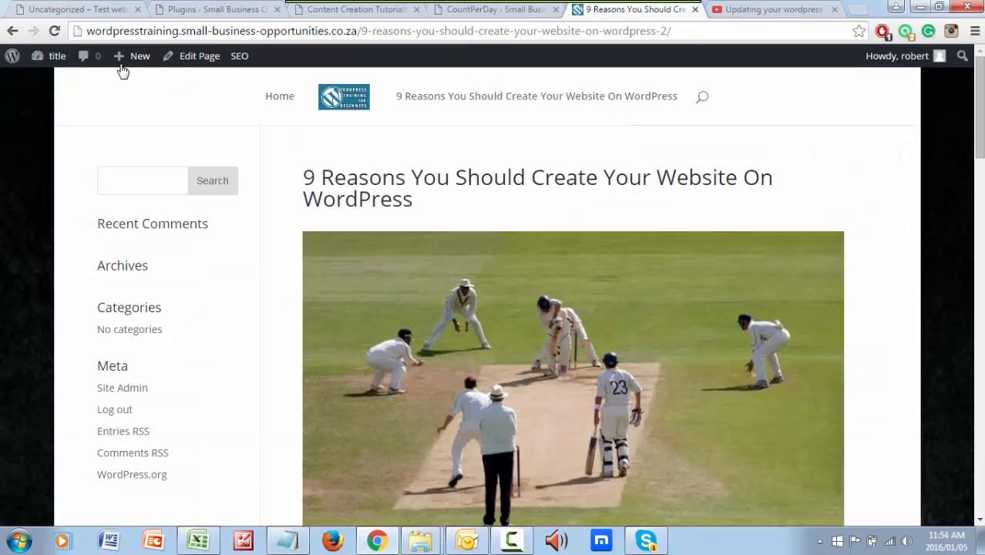
Step: Open the WordPress training site's dashboard and review its list of post categories
mouse_move(46, 56)
click(58, 85)
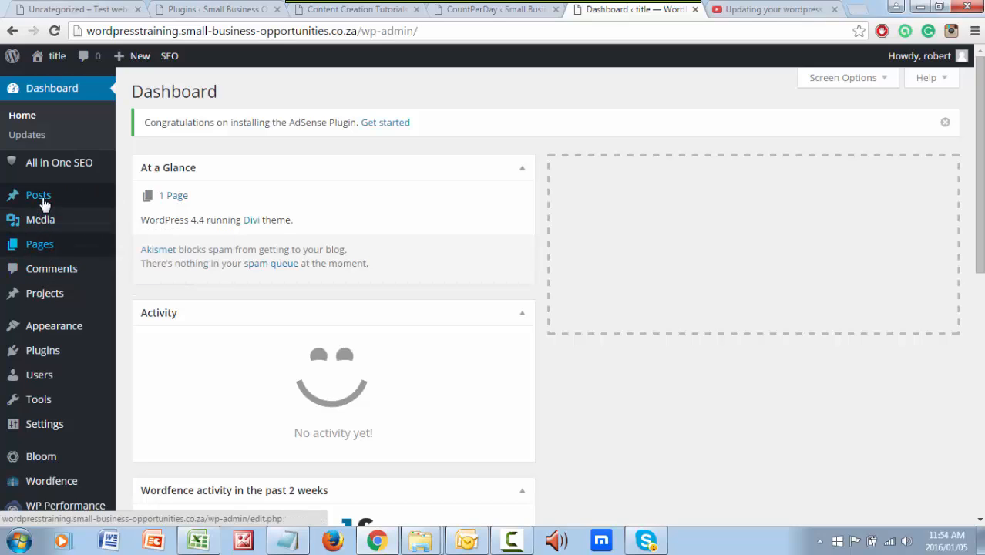
mouse_move(11, 199)
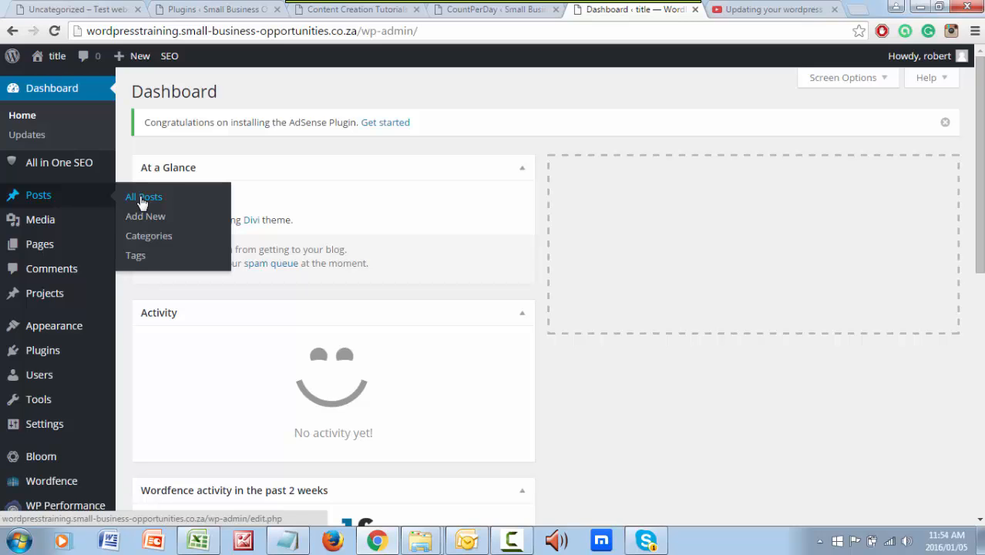
click(151, 242)
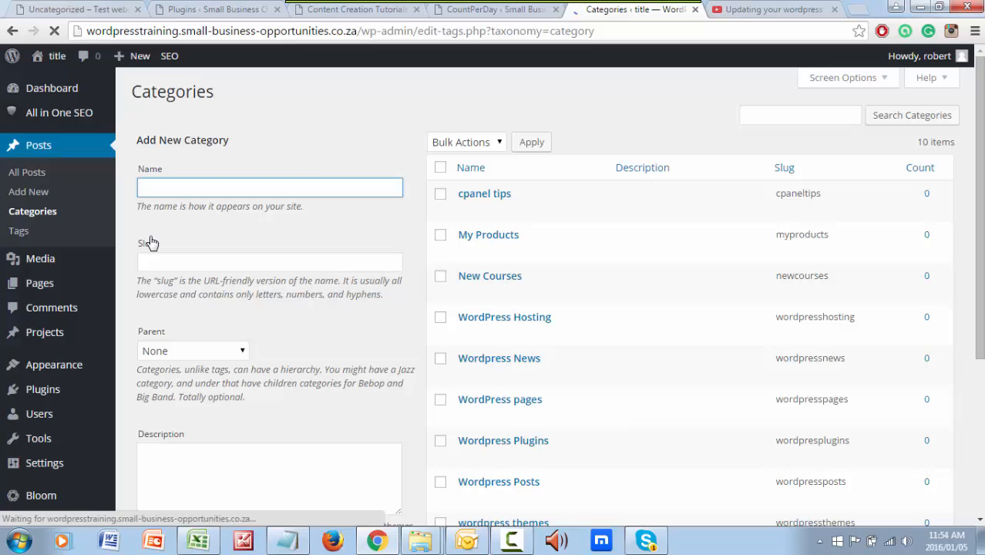
scroll(651, 301, down, 3)
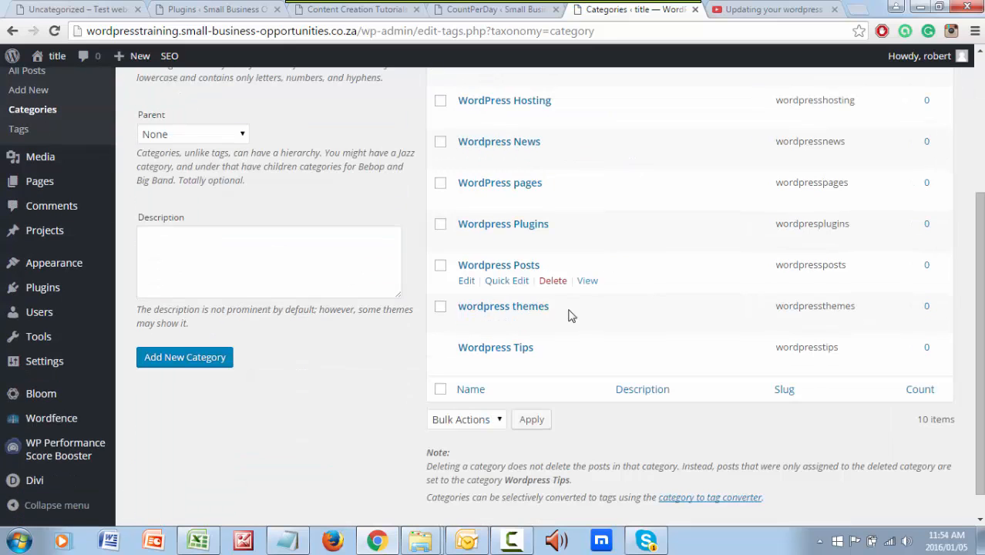
scroll(524, 211, down, 1)
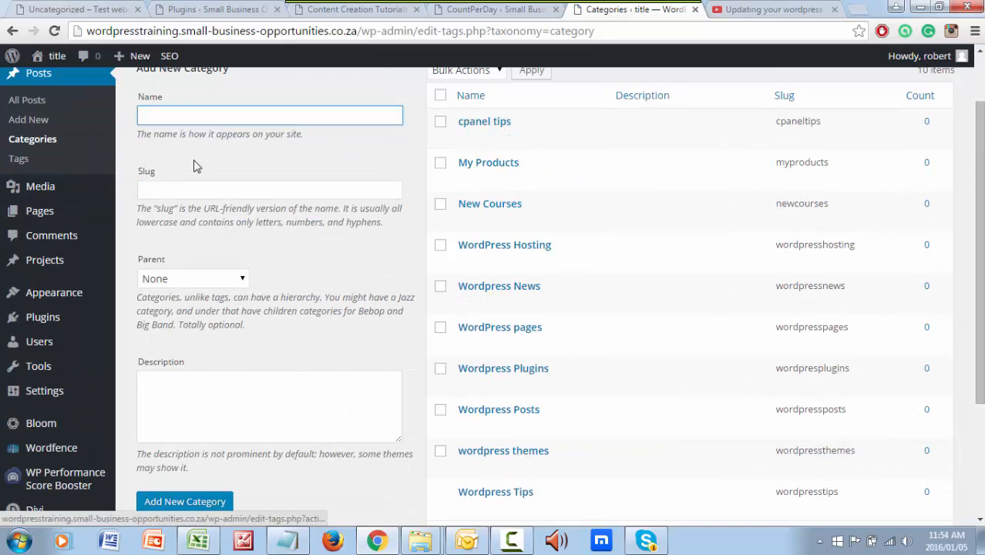
scroll(93, 246, up, 1)
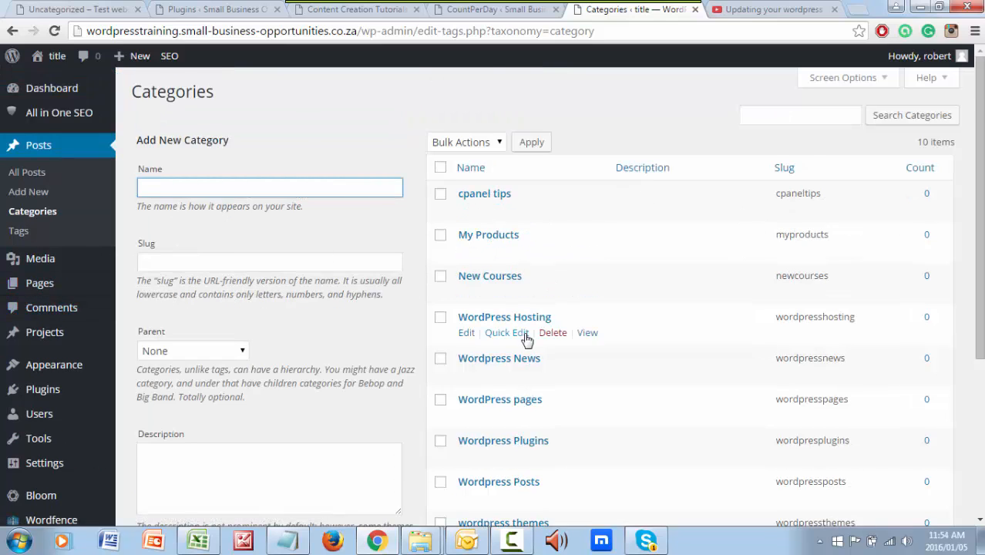
scroll(539, 341, down, 1)
scroll(189, 238, up, 1)
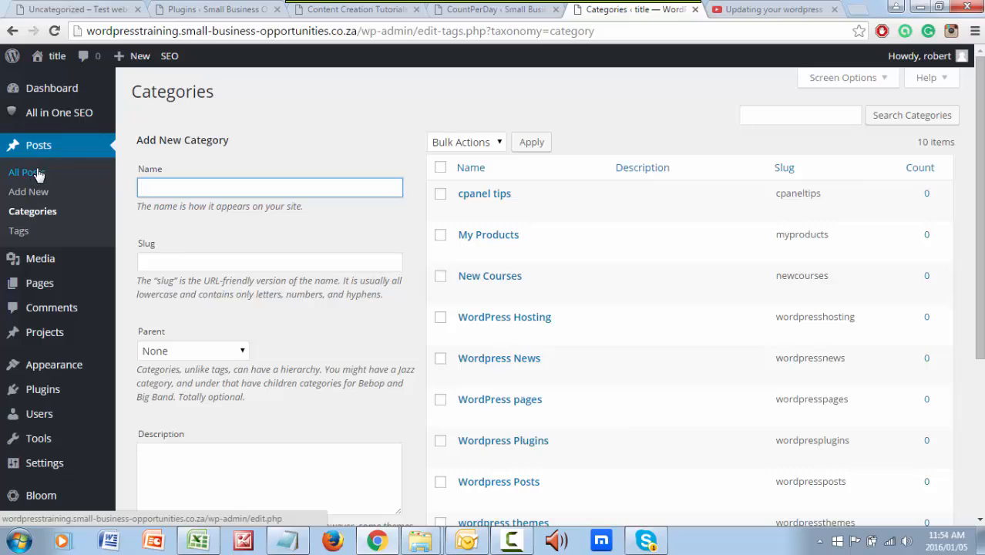
Step: Return to the dashboard and start a new post
click(45, 90)
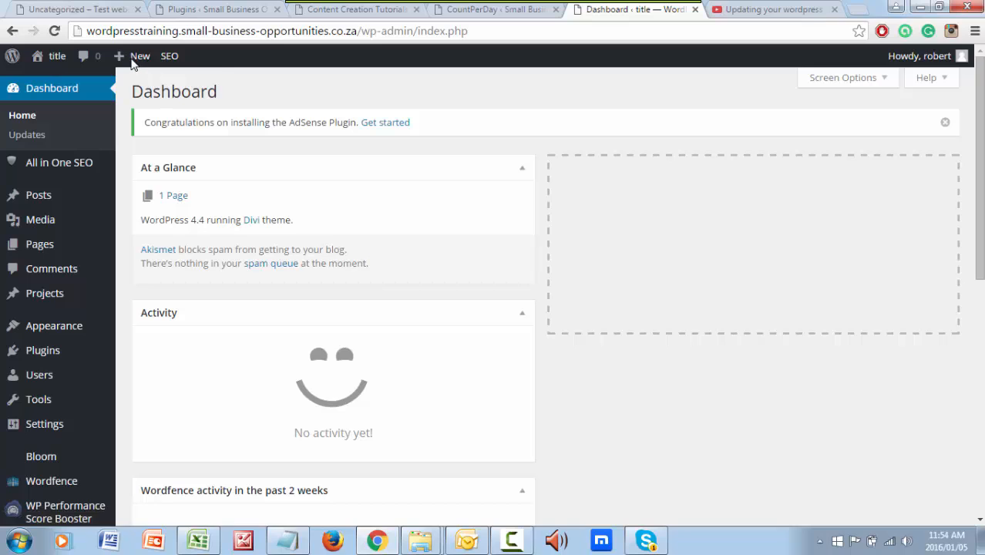
mouse_move(132, 62)
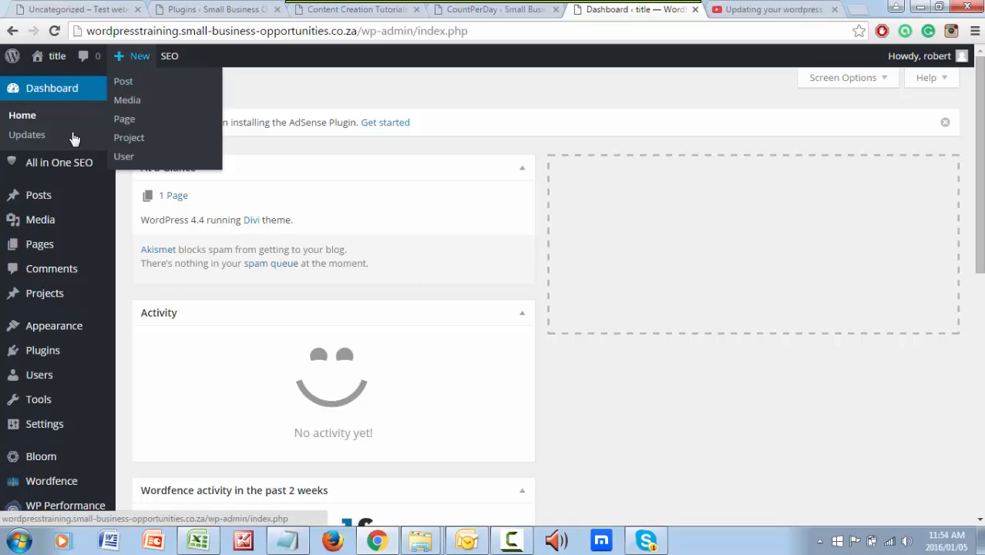
mouse_move(46, 201)
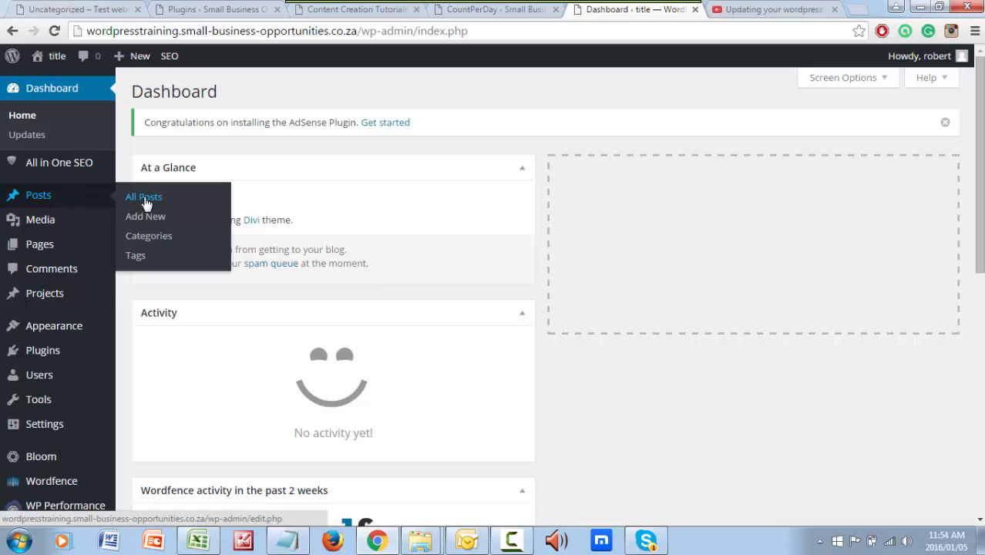
click(147, 220)
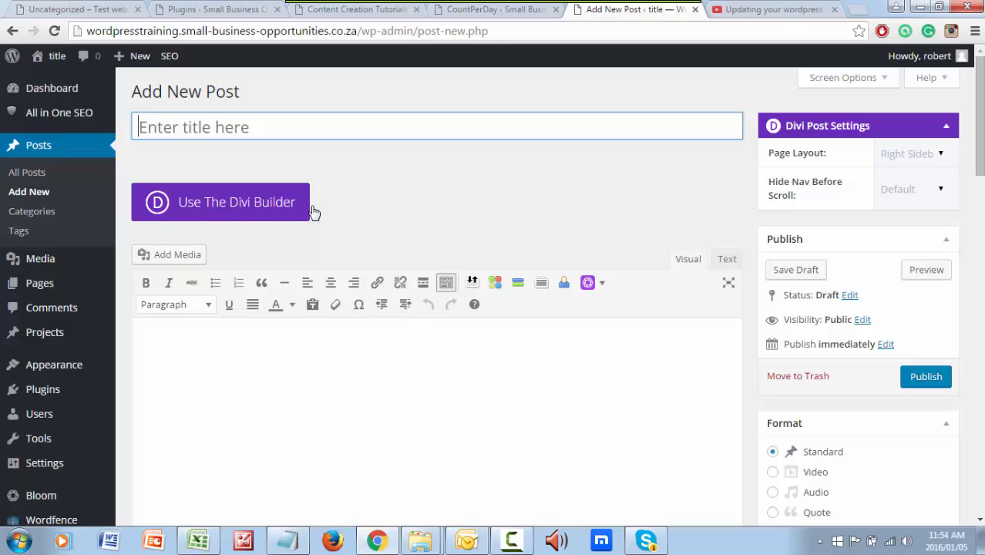
Step: Paste the copied article text about WordPress into the body of the new post
click(180, 340)
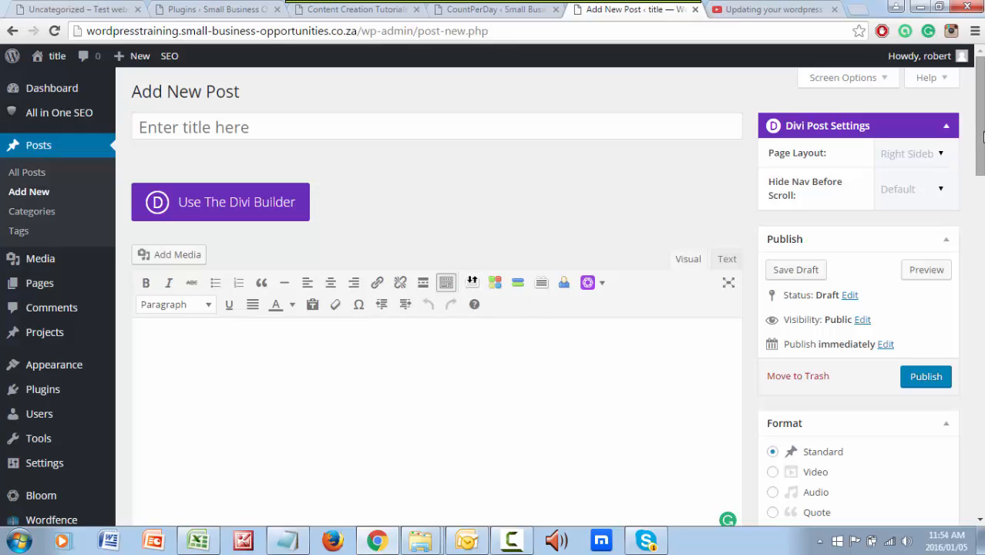
drag(978, 144, 981, 180)
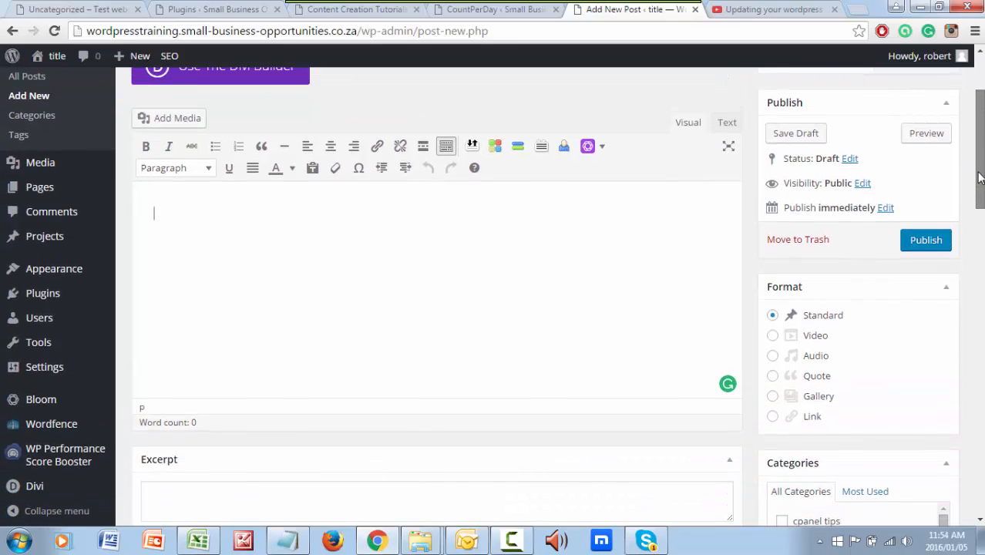
right_click(185, 236)
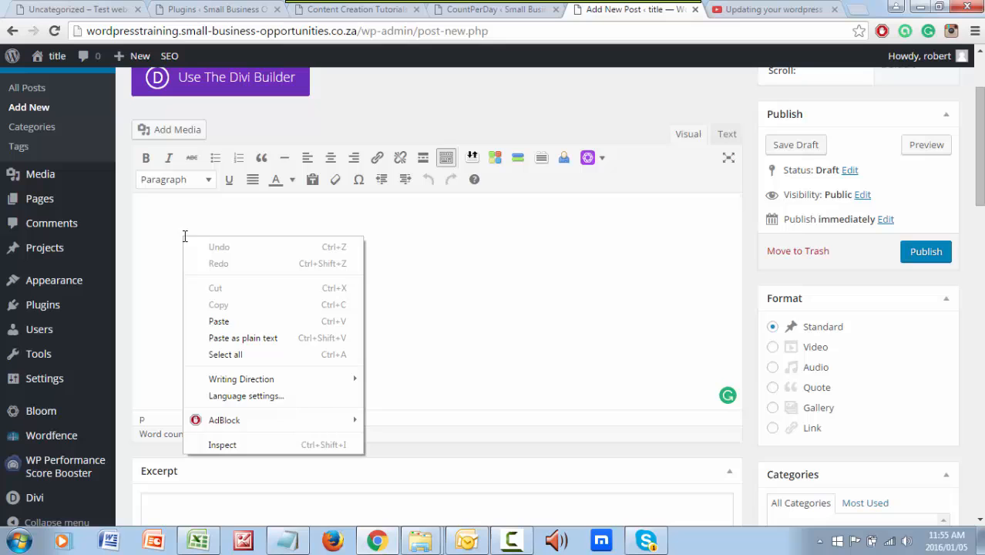
click(220, 321)
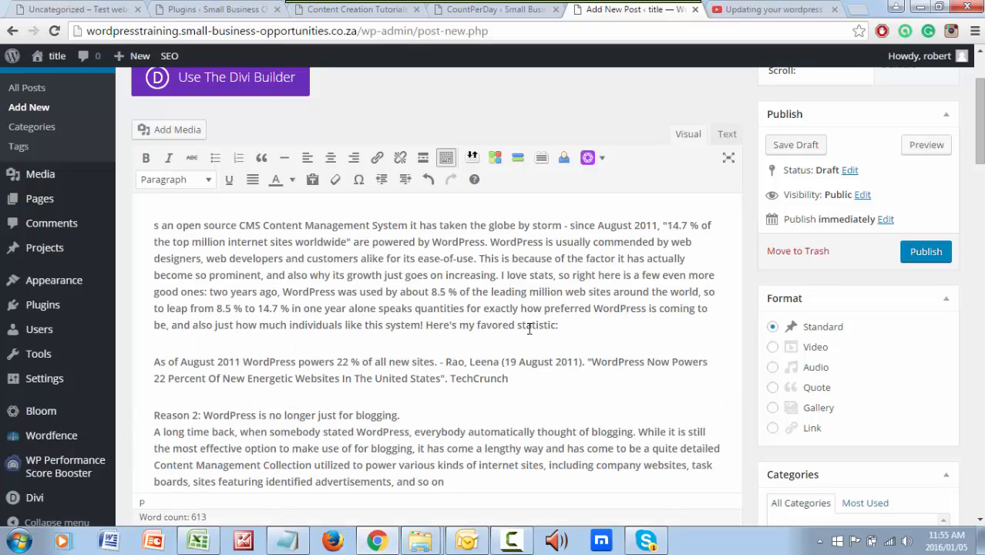
Step: Delete the article's opening sentence about the open source CMS and start a new paragraph after "ease-of-use."
scroll(424, 322, up, 1)
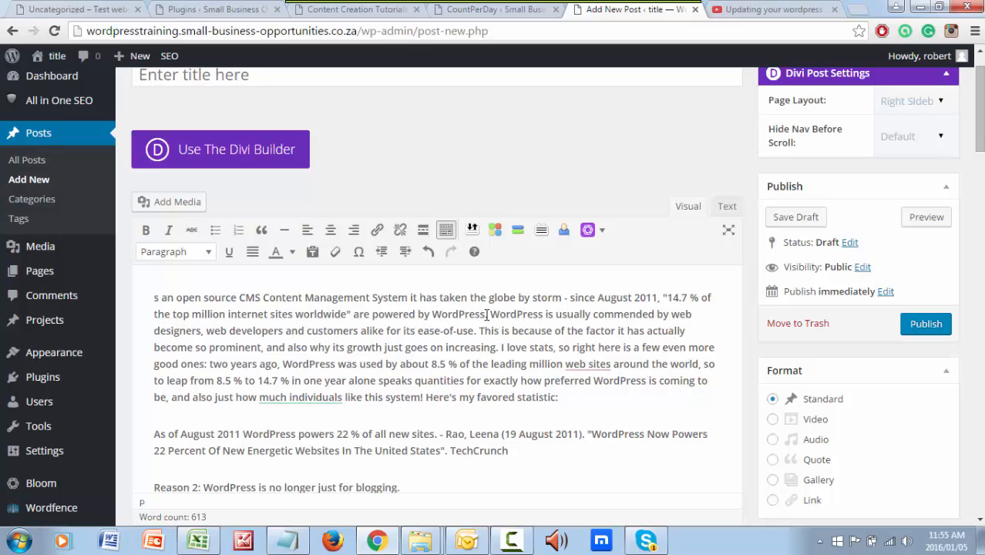
drag(488, 316, 120, 223)
key(BackSpace)
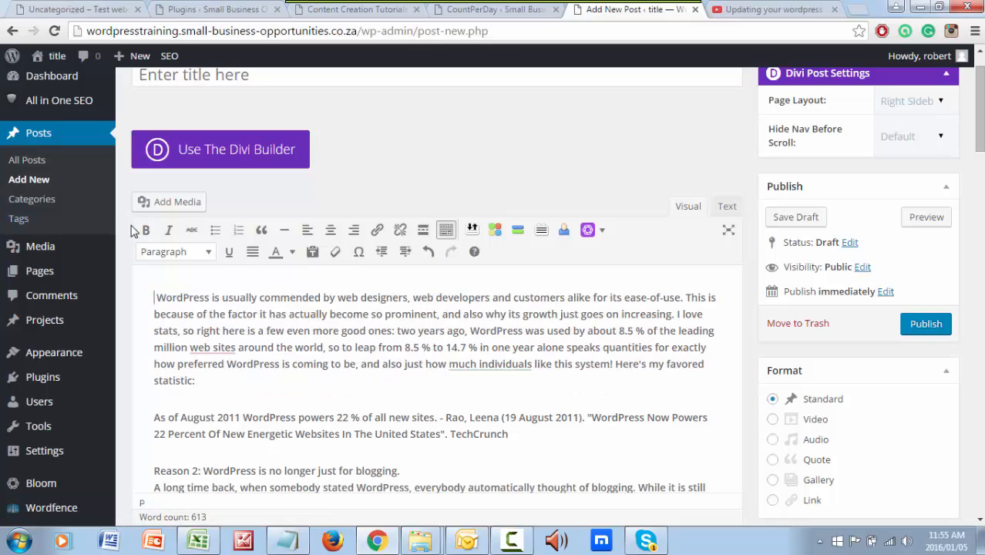
click(687, 297)
key(Return)
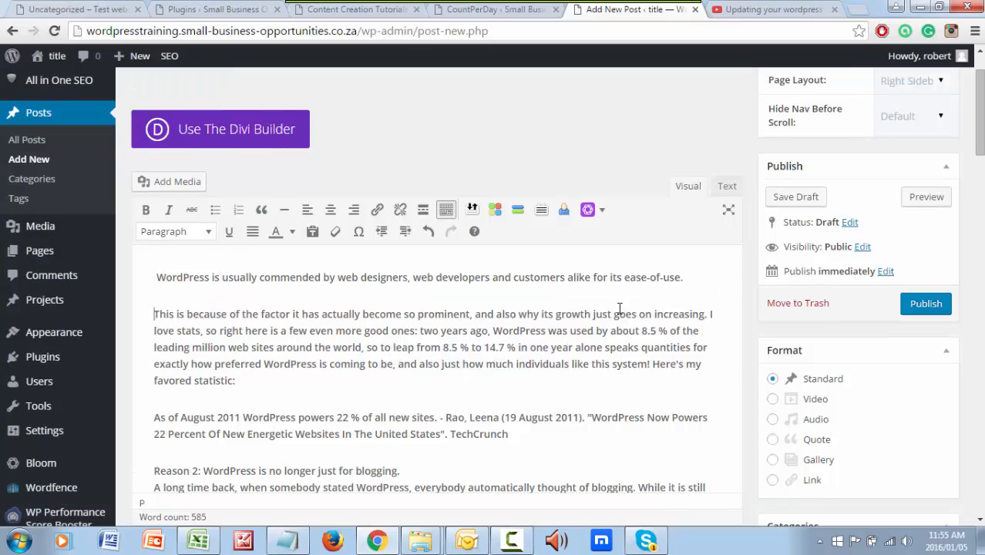
Step: Format the line "WordPress is usually commended by web designers, web developers and customers alike for its ease-of-use." as Heading 2
drag(689, 279, 63, 272)
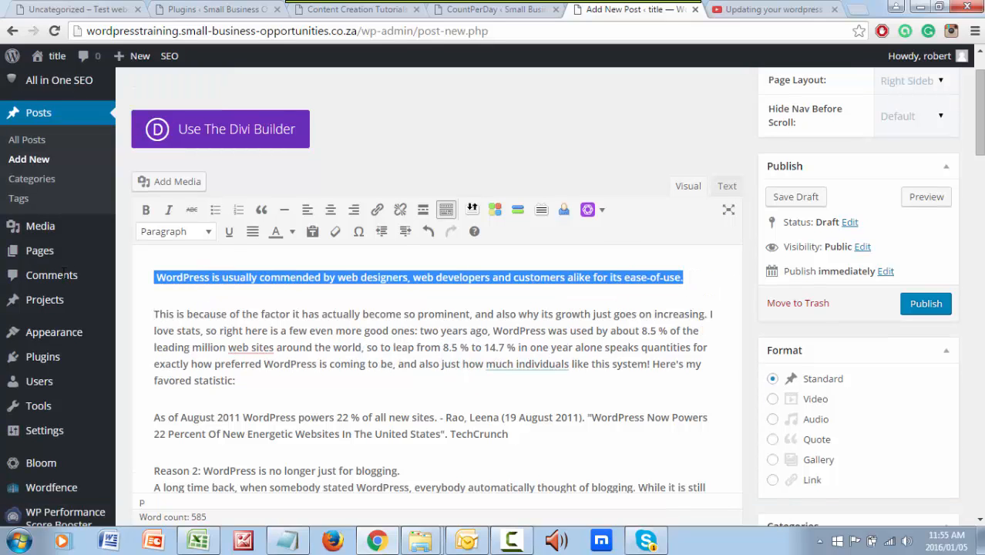
click(204, 233)
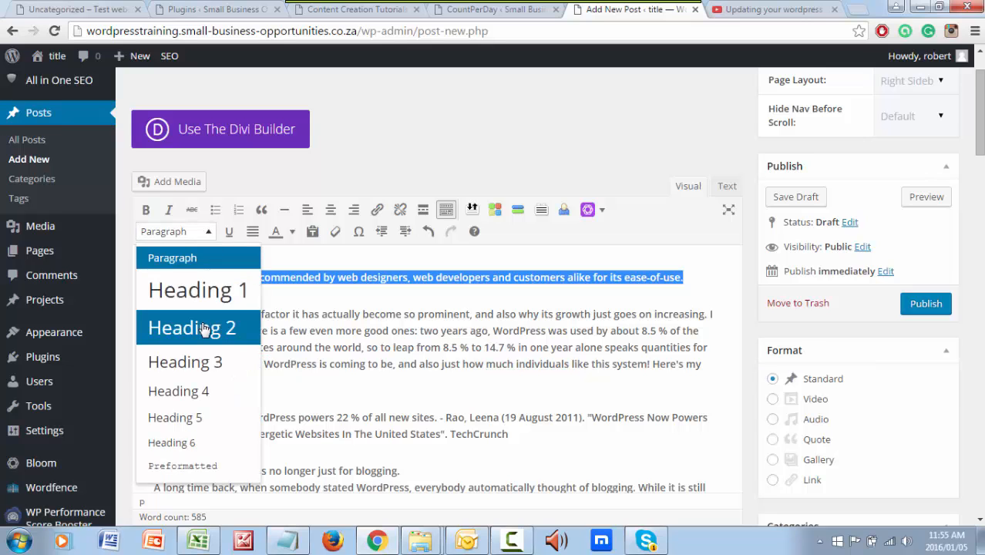
click(209, 330)
Step: Insert wordpress-images.jpg from the media library between the heading and the paragraph starting "This is because", and select the inserted image
click(204, 314)
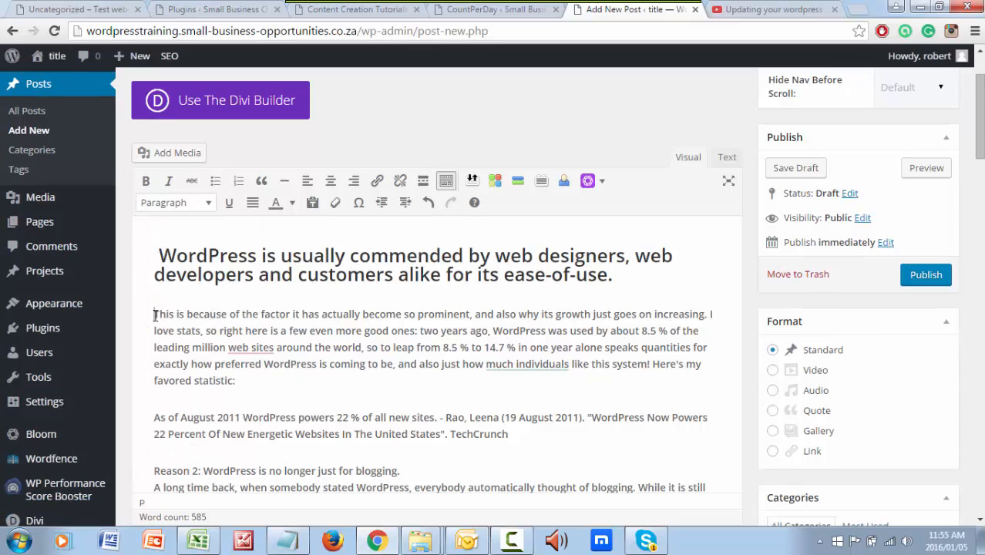
click(163, 159)
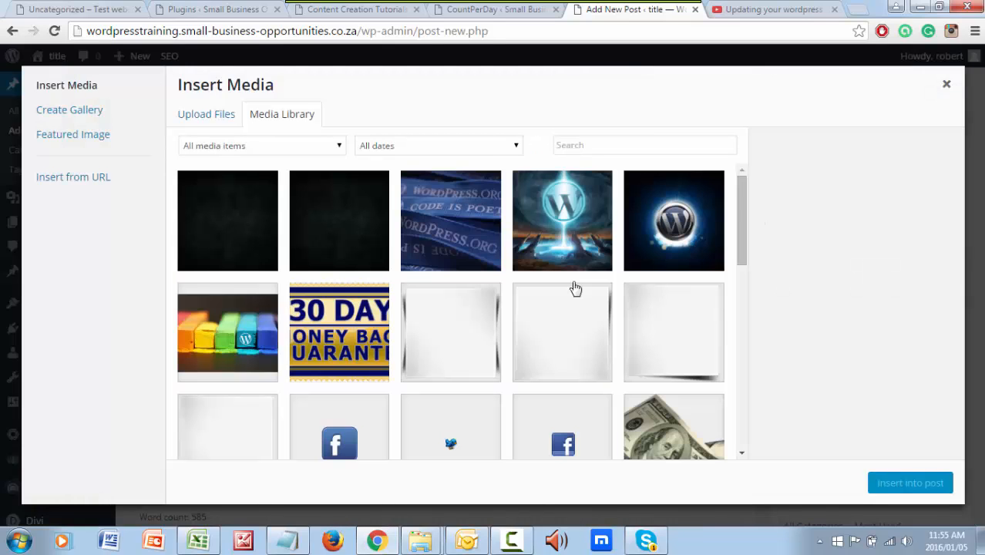
click(455, 235)
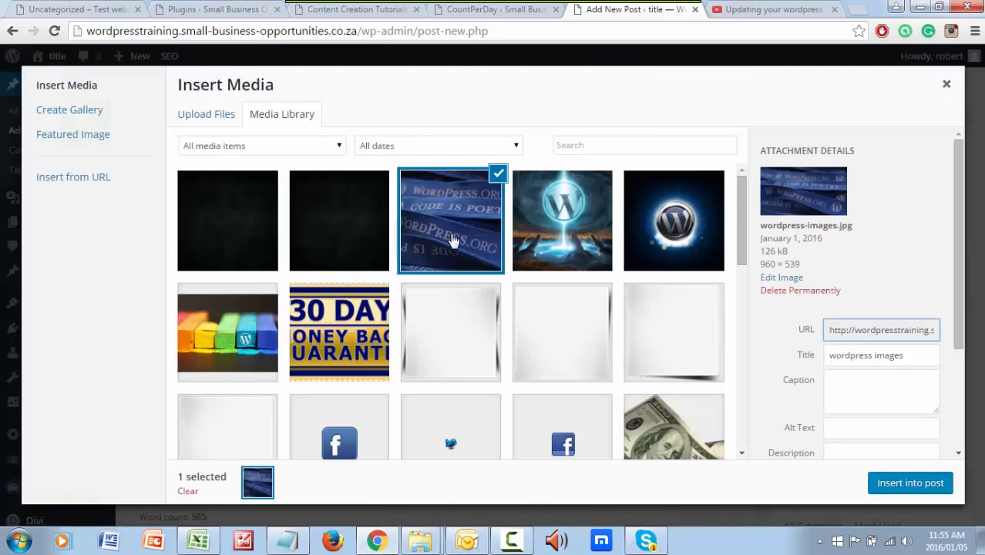
click(929, 486)
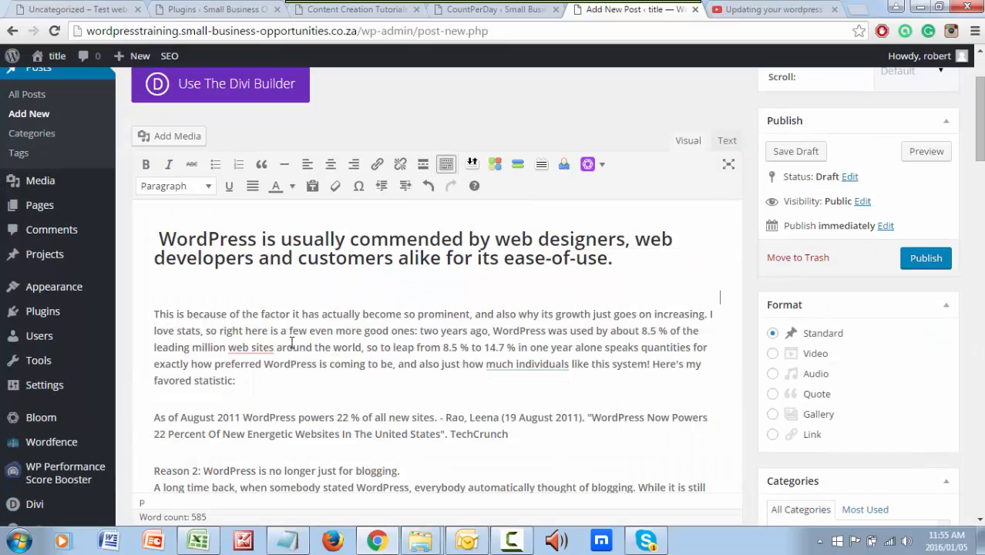
scroll(386, 365, down, 2)
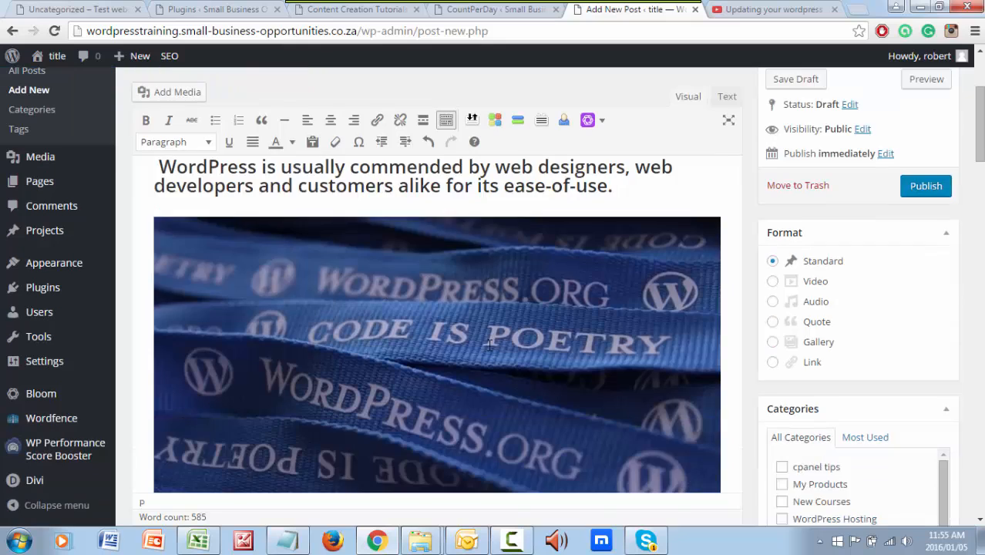
click(445, 305)
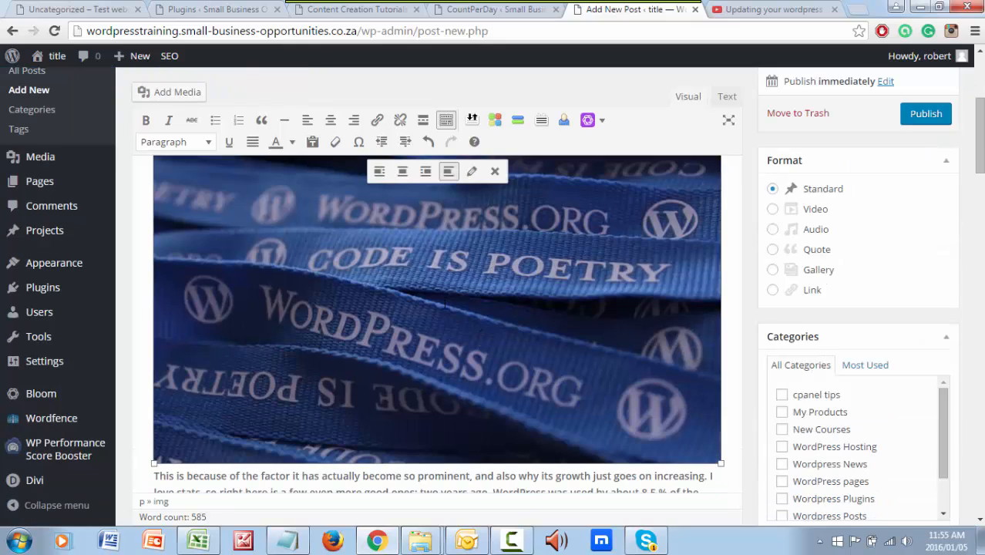
Step: Center-align the selected wordpress-images.jpg image in the post
click(403, 171)
scroll(317, 455, down, 2)
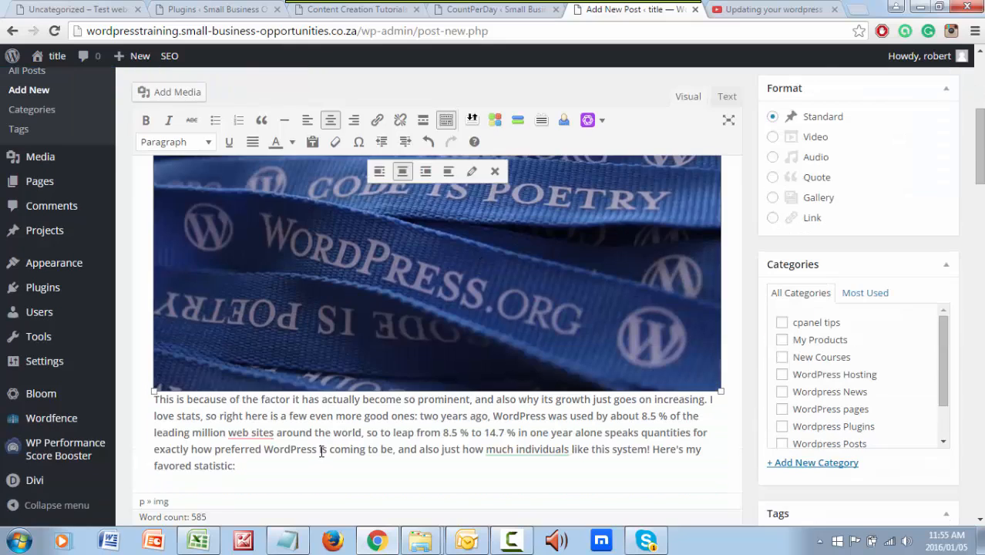
scroll(319, 455, down, 1)
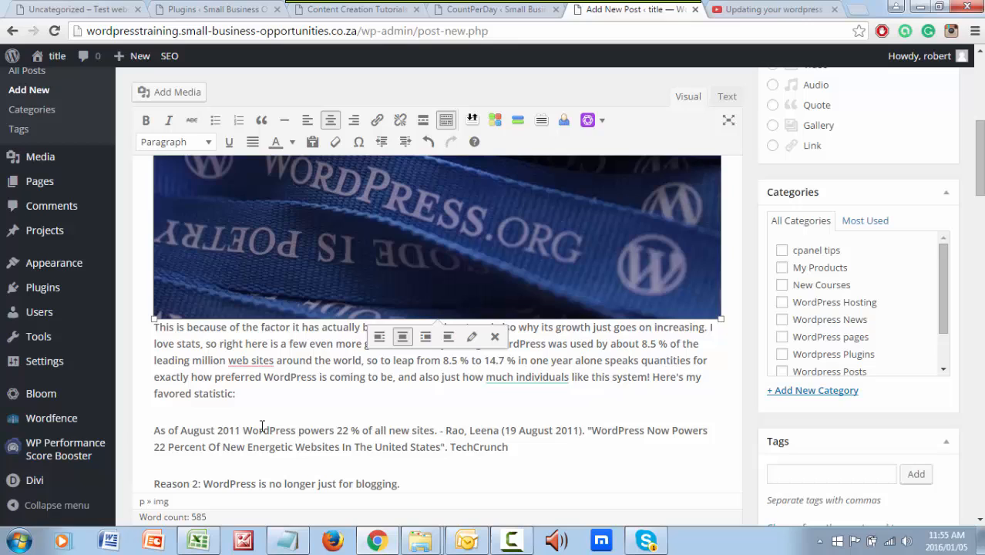
Step: Place the cursor after "favored statistic:" and choose Wordpress-Image-for-my-website.jpg from the media library
click(158, 433)
click(177, 145)
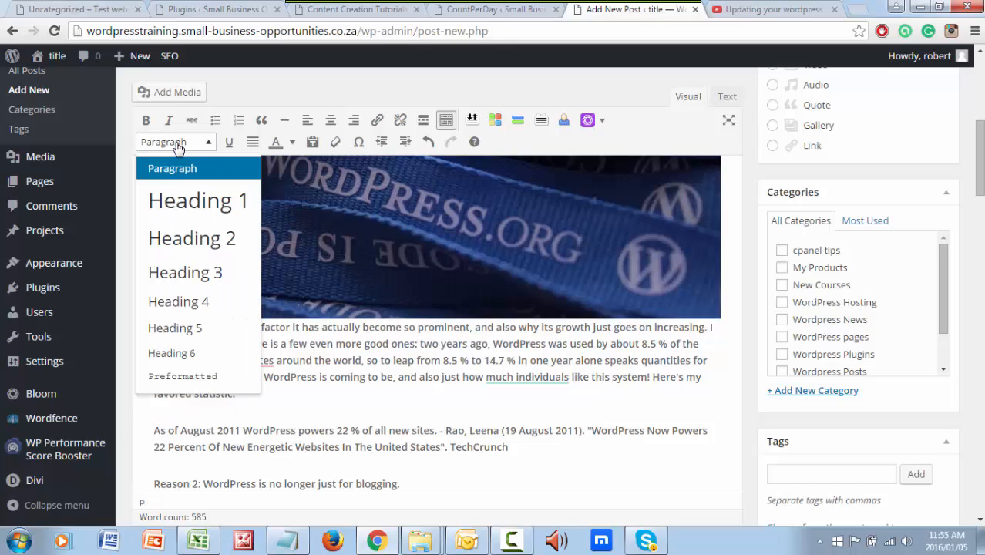
click(187, 141)
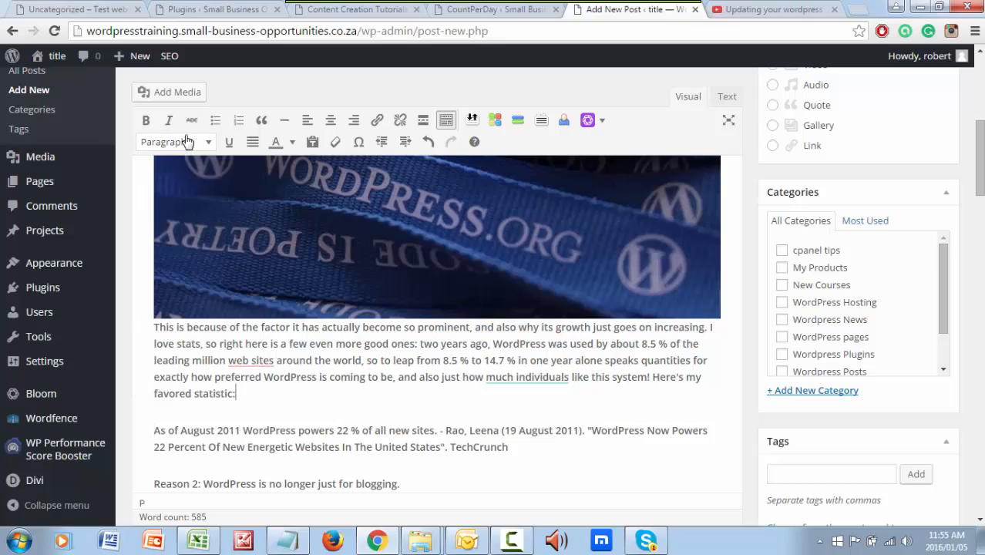
click(171, 94)
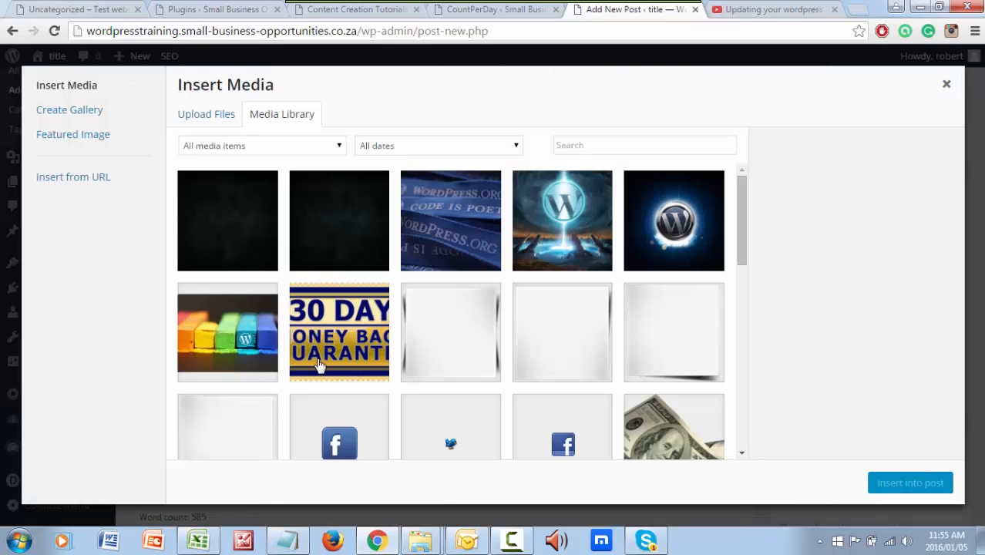
click(258, 349)
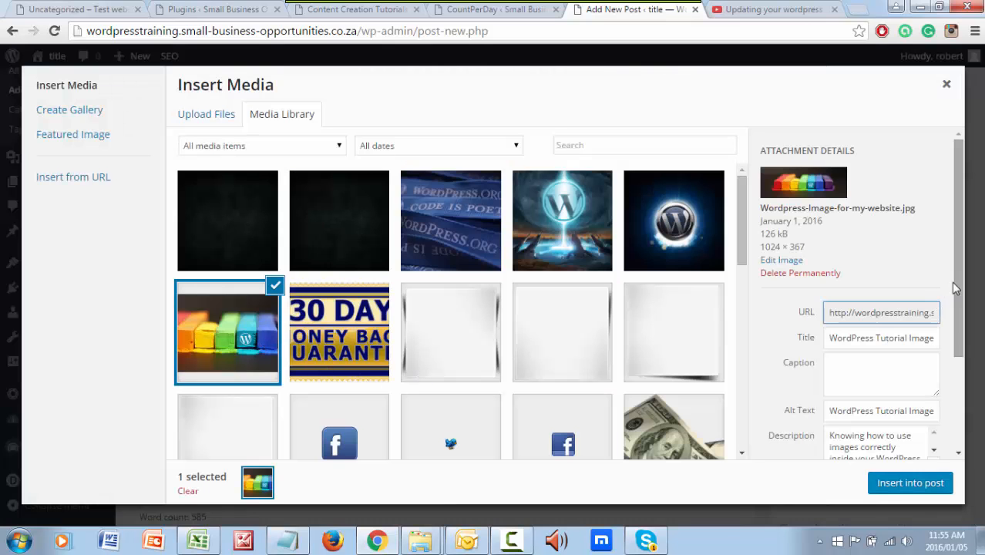
Step: Set the chosen image to Medium – 300 × 108 with Left alignment, insert it into the post, and select it
drag(958, 291, 955, 421)
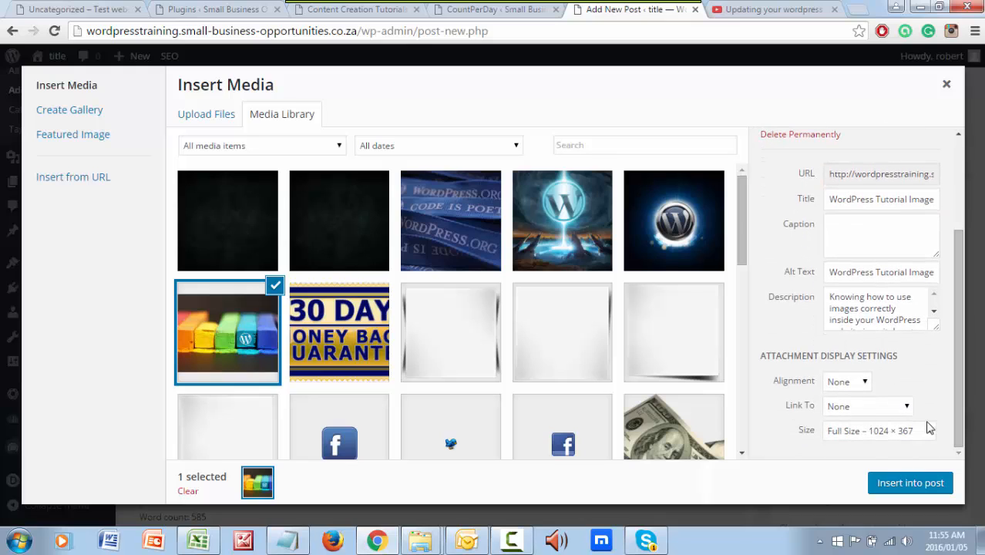
click(927, 431)
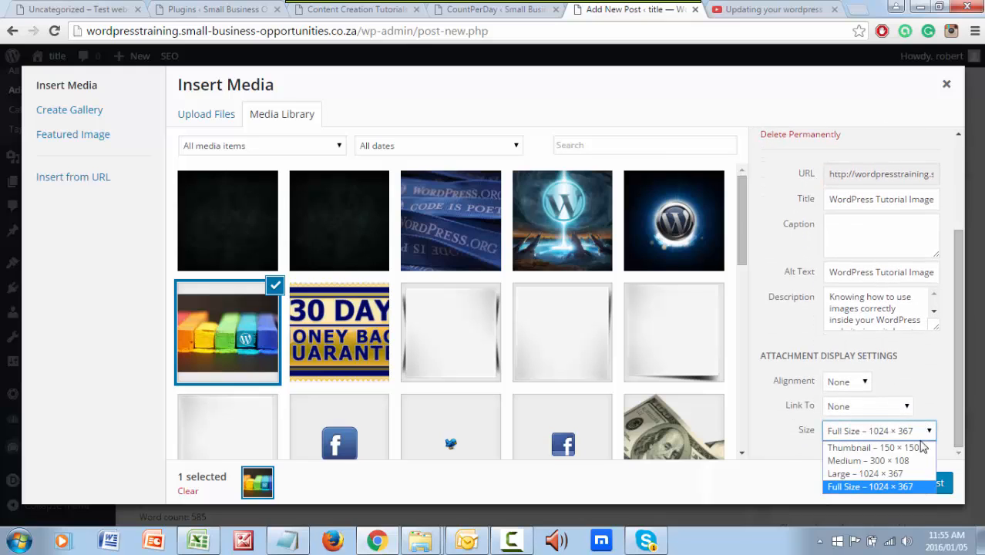
click(890, 463)
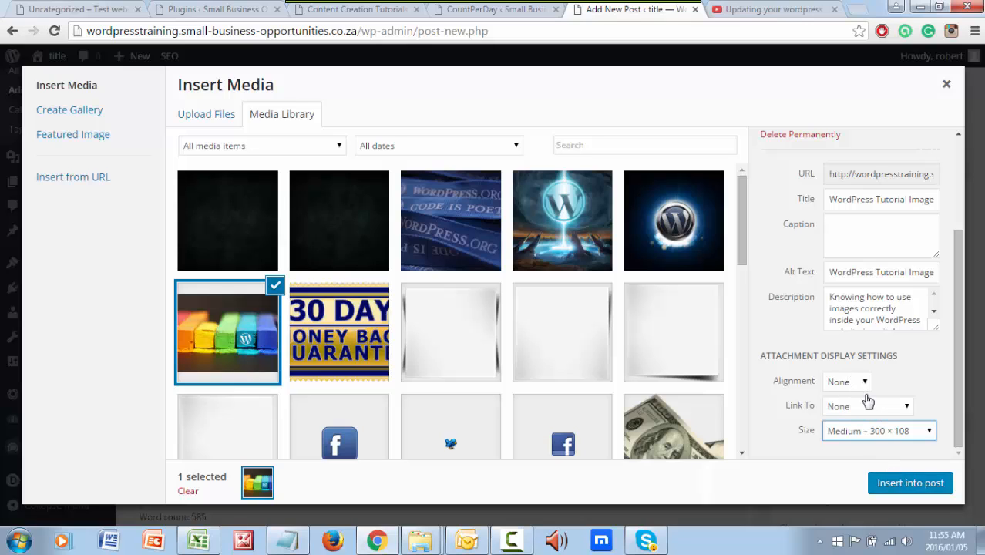
click(860, 381)
click(841, 399)
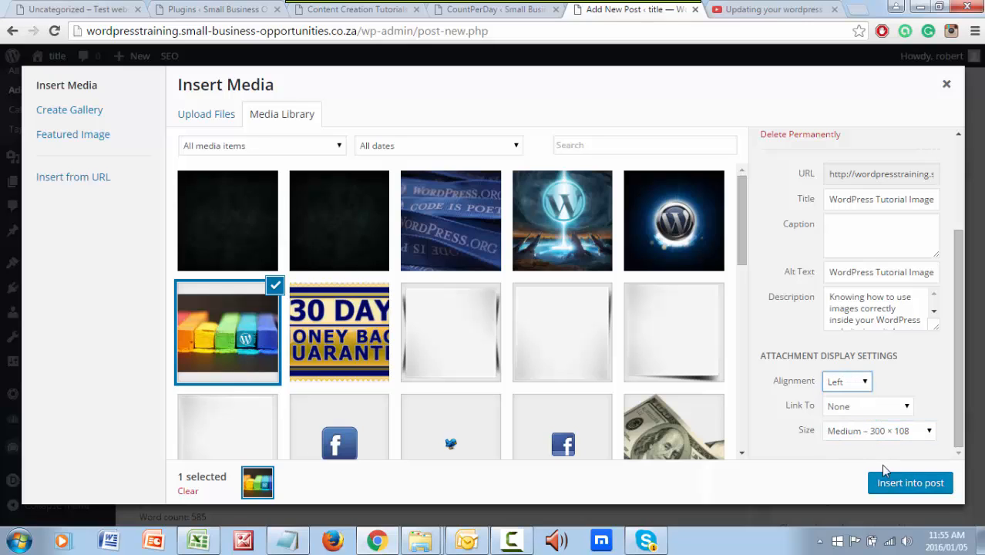
click(900, 482)
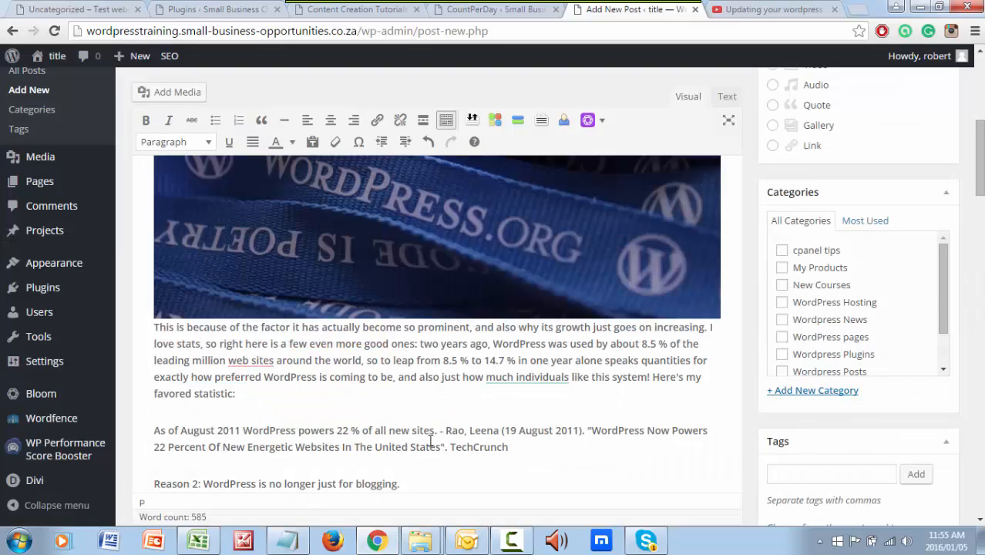
click(258, 421)
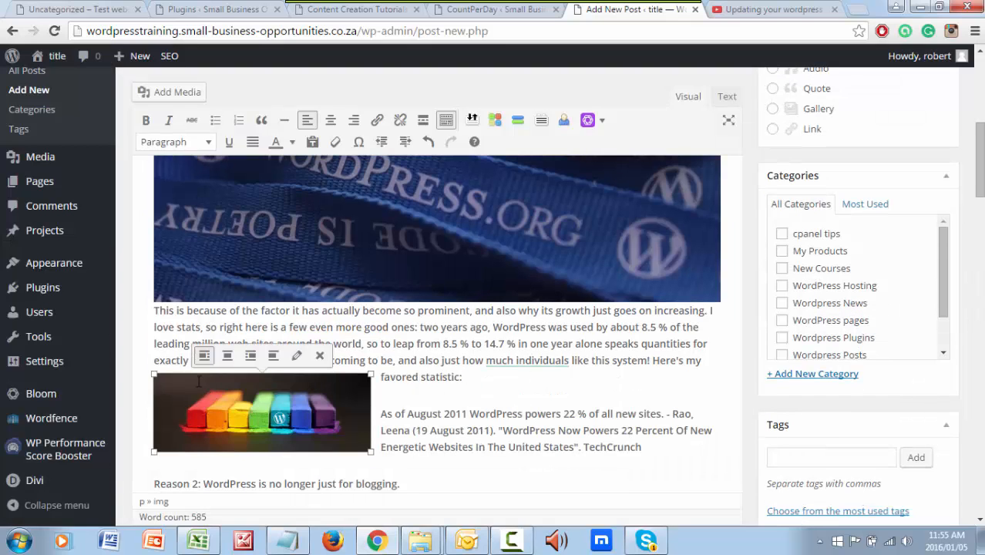
scroll(484, 439, down, 4)
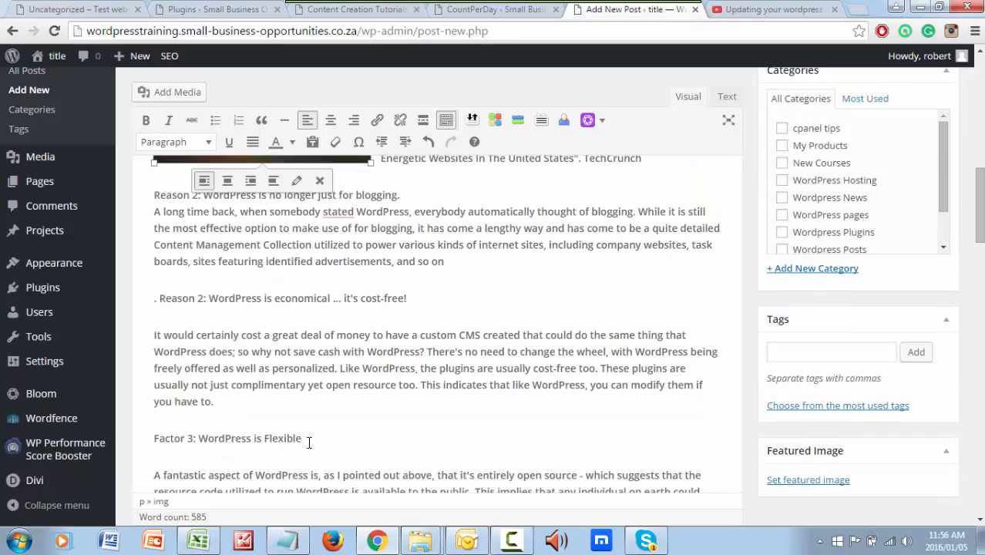
scroll(308, 442, down, 1)
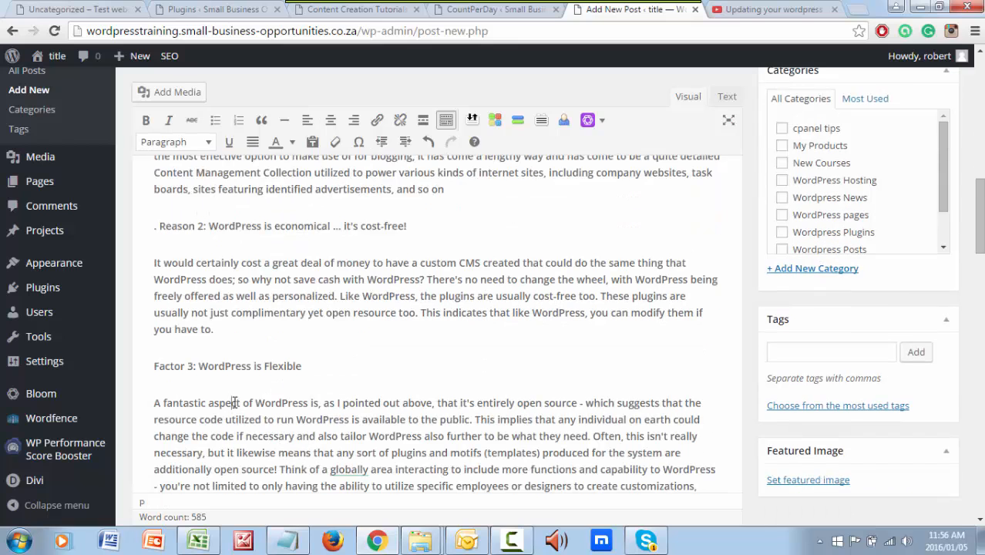
drag(231, 407, 156, 402)
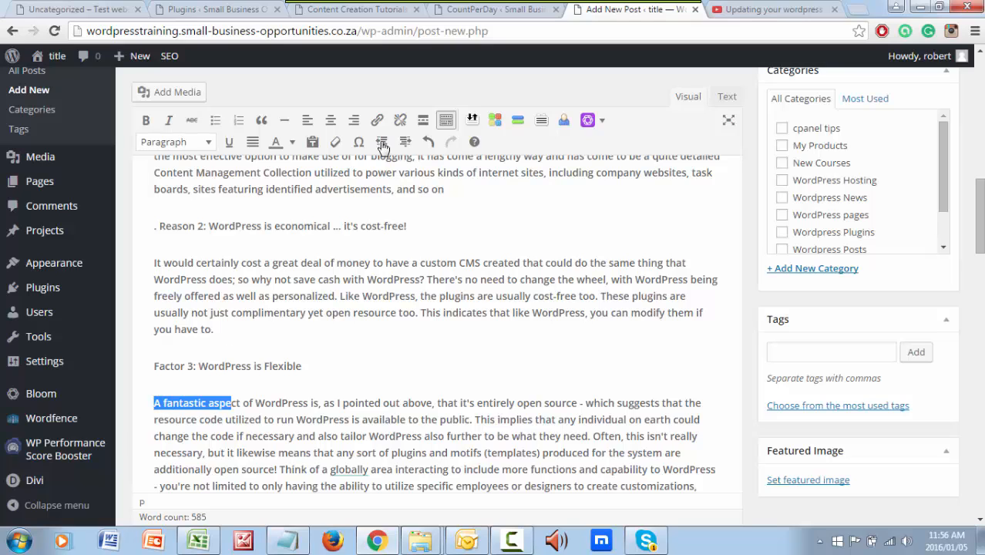
click(435, 402)
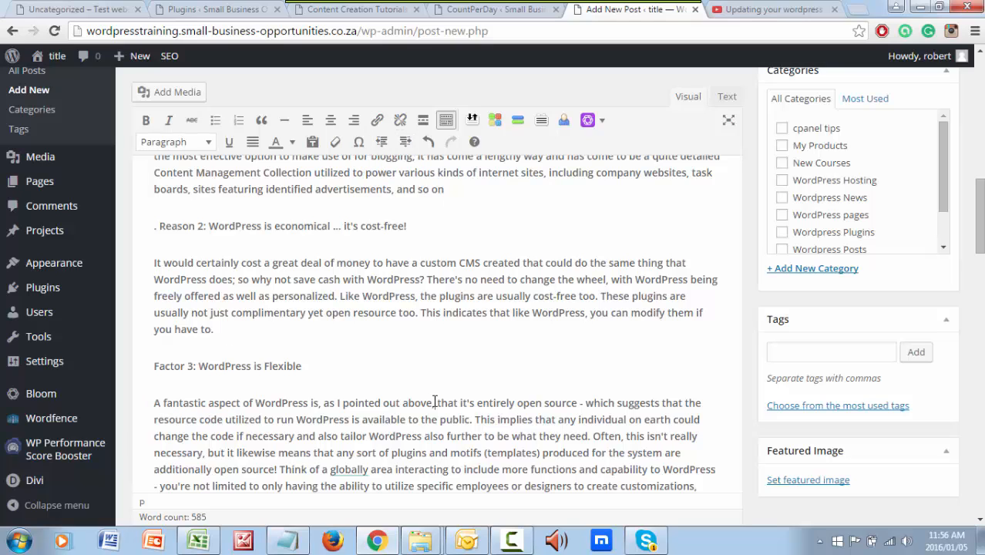
Step: Copy the web address of the Content Creation Tutorials page and return to the post being edited
click(333, 22)
right_click(342, 36)
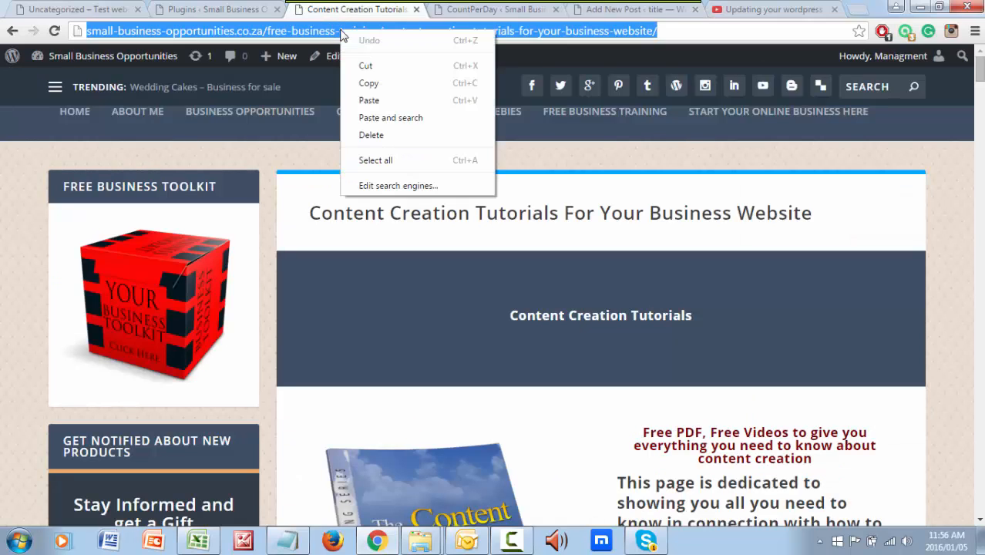
click(369, 83)
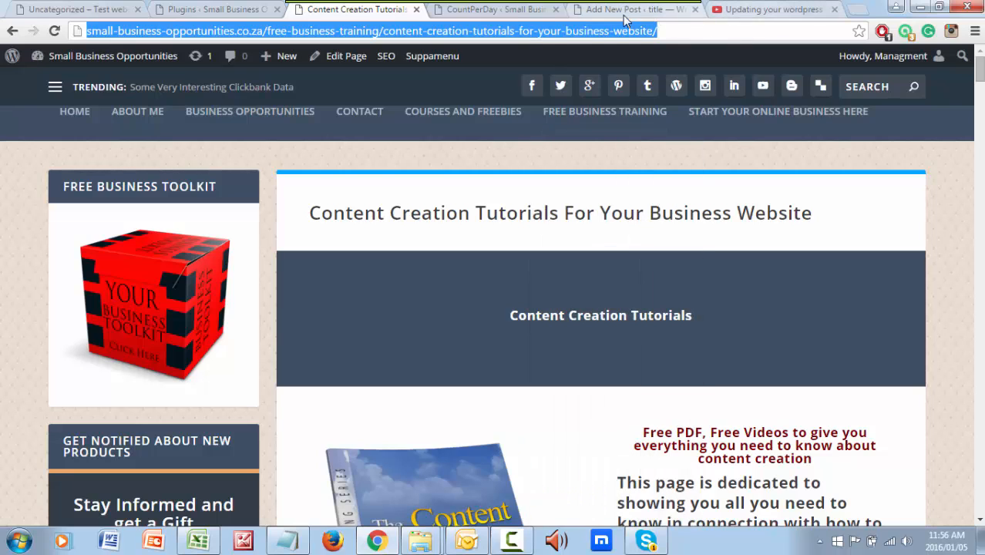
click(577, 10)
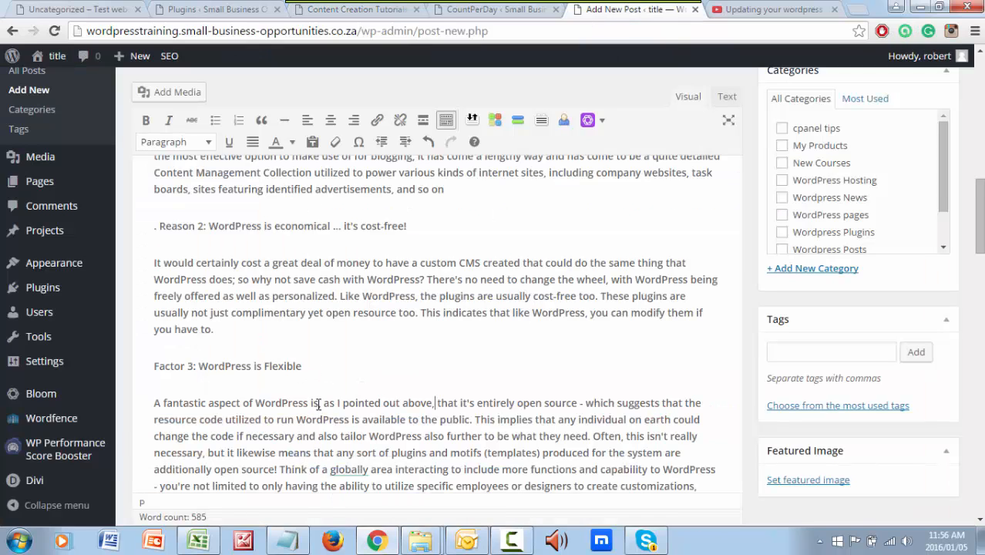
Step: Link the words "tailor WordPress" in the paragraph under Factor 3 to the copied Content Creation Tutorials address
scroll(335, 417, down, 1)
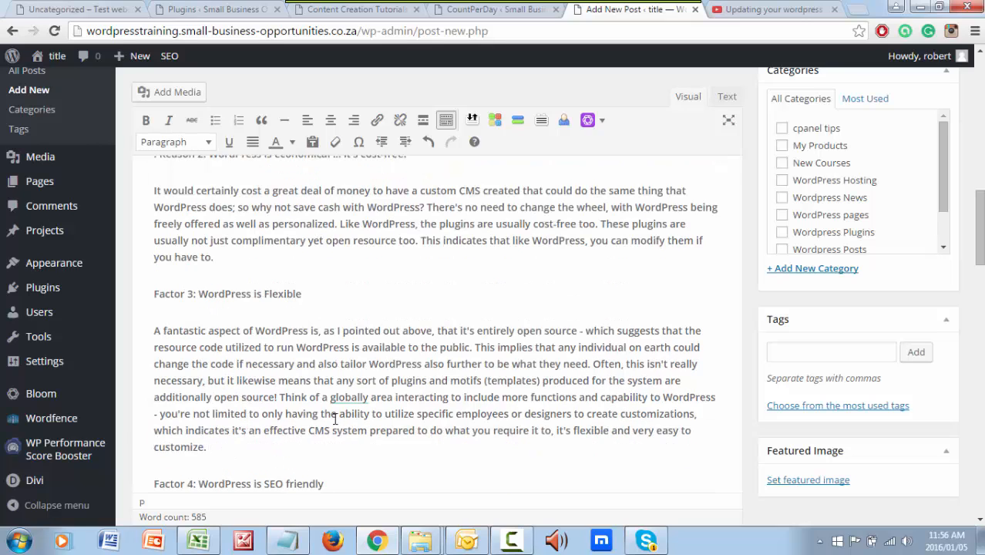
double_click(349, 397)
click(370, 399)
drag(423, 367, 343, 367)
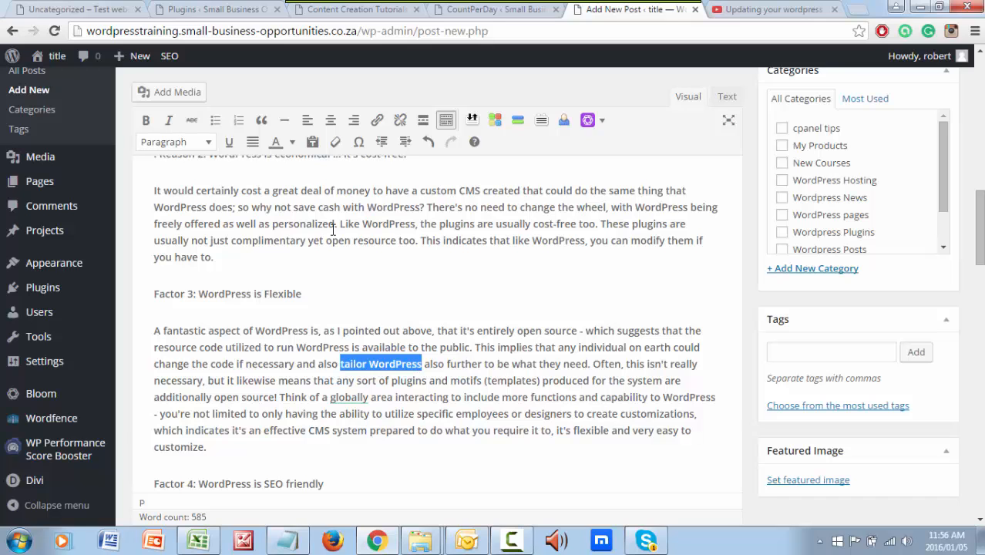
click(377, 120)
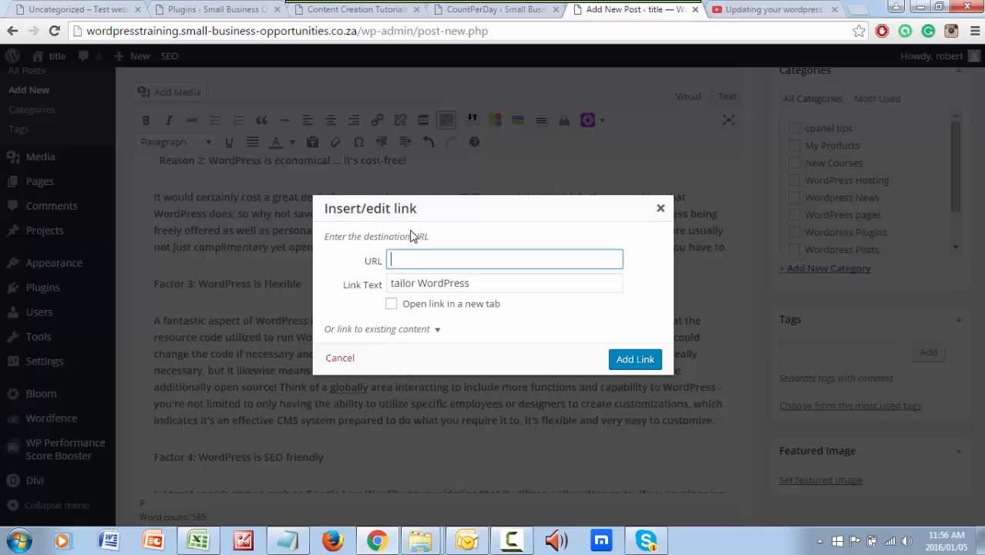
right_click(409, 260)
click(447, 341)
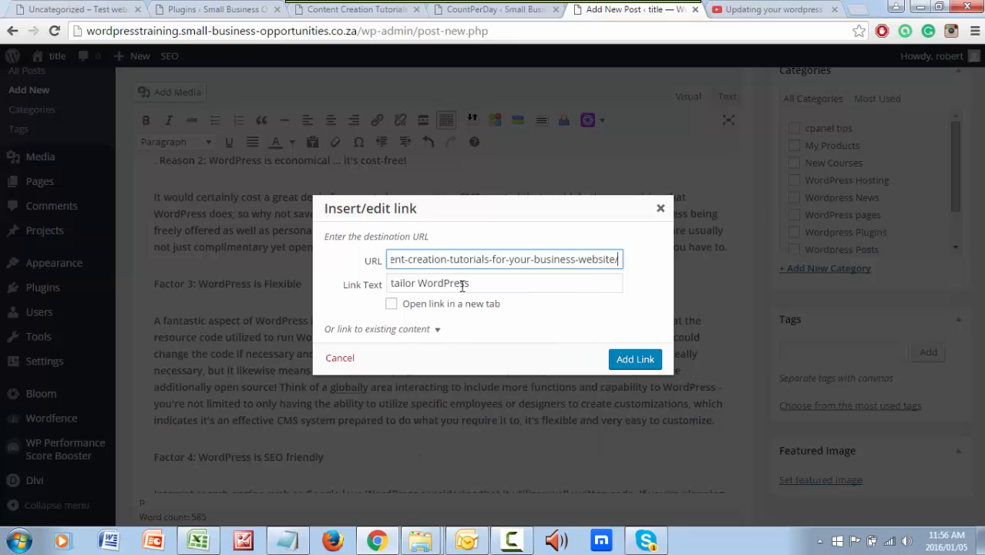
click(636, 360)
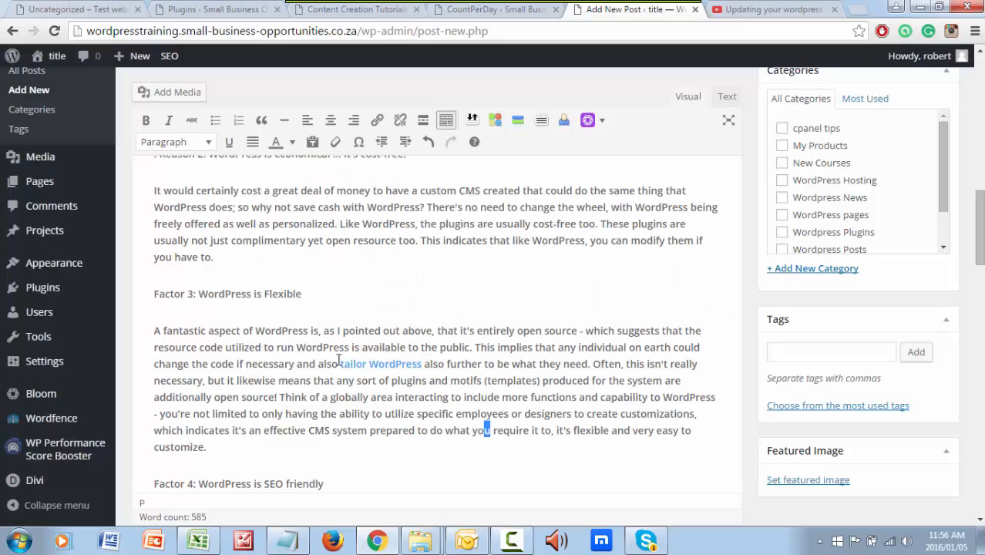
Step: Start a new paragraph below the "Reason 7" line and paste the copied address there to embed the Content Creation Tutorials page
scroll(428, 362, down, 4)
scroll(361, 383, down, 3)
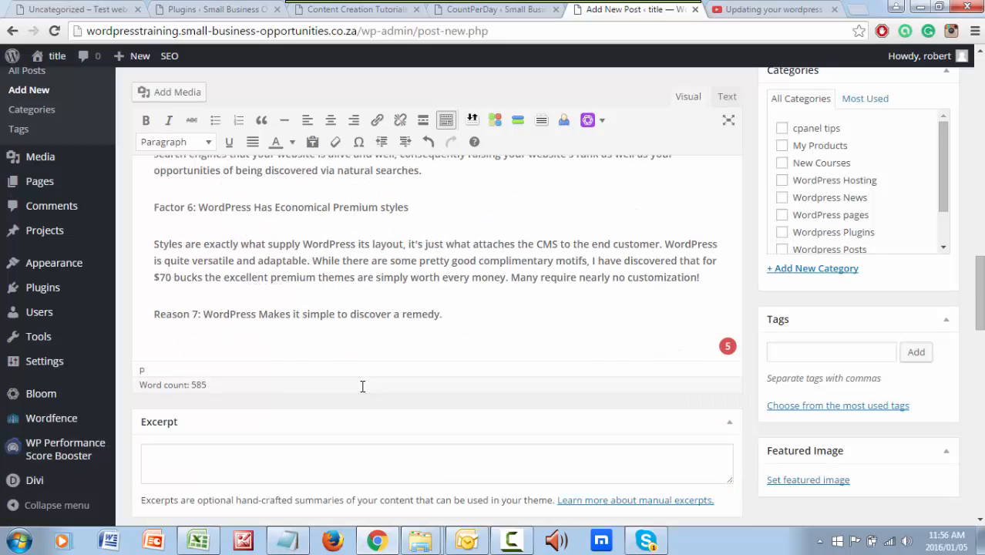
scroll(362, 386, up, 2)
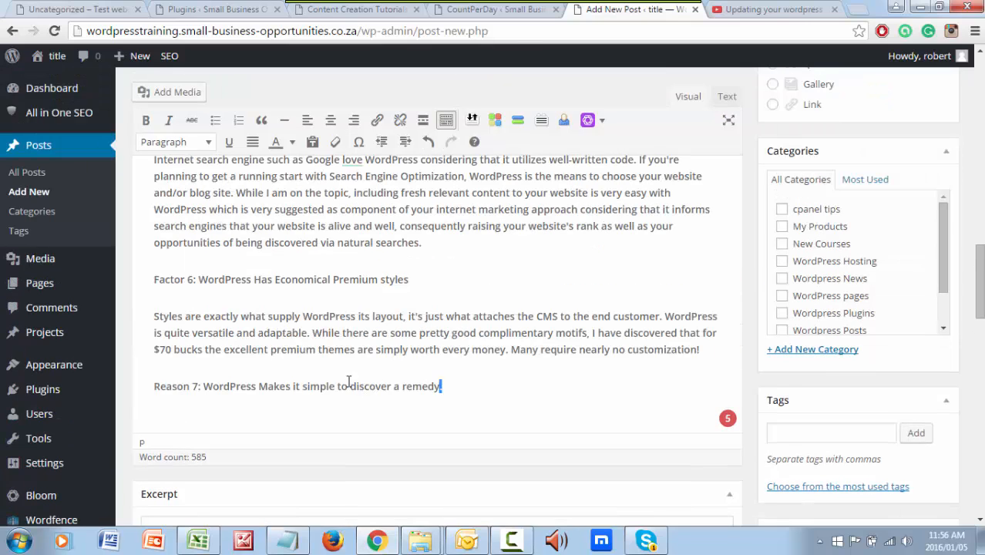
drag(349, 382, 462, 384)
key(Return)
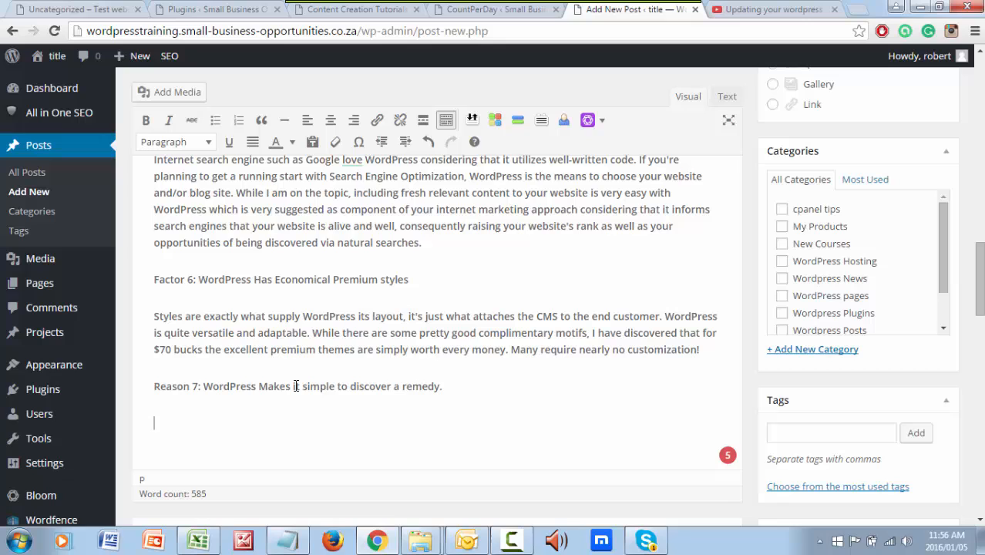
right_click(168, 419)
click(209, 295)
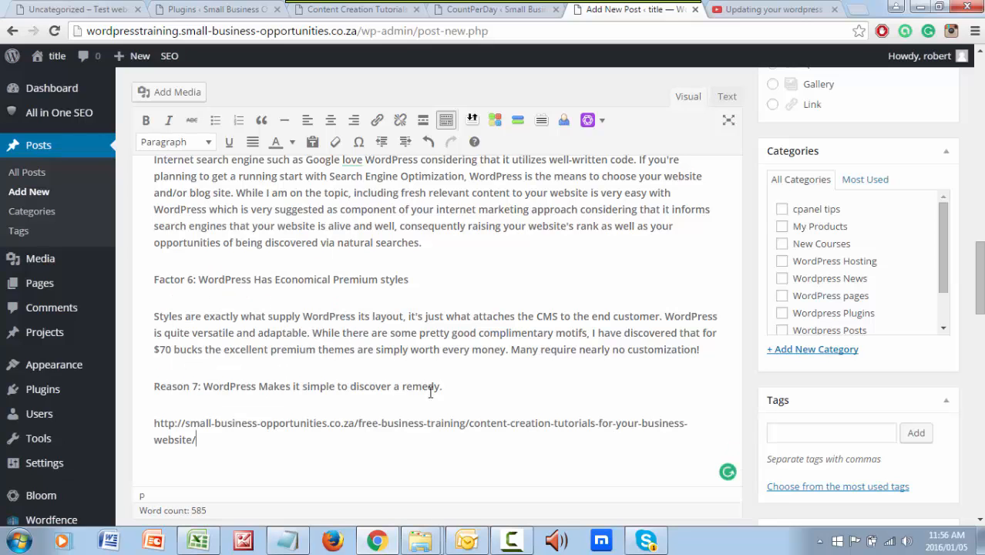
drag(201, 441, 144, 407)
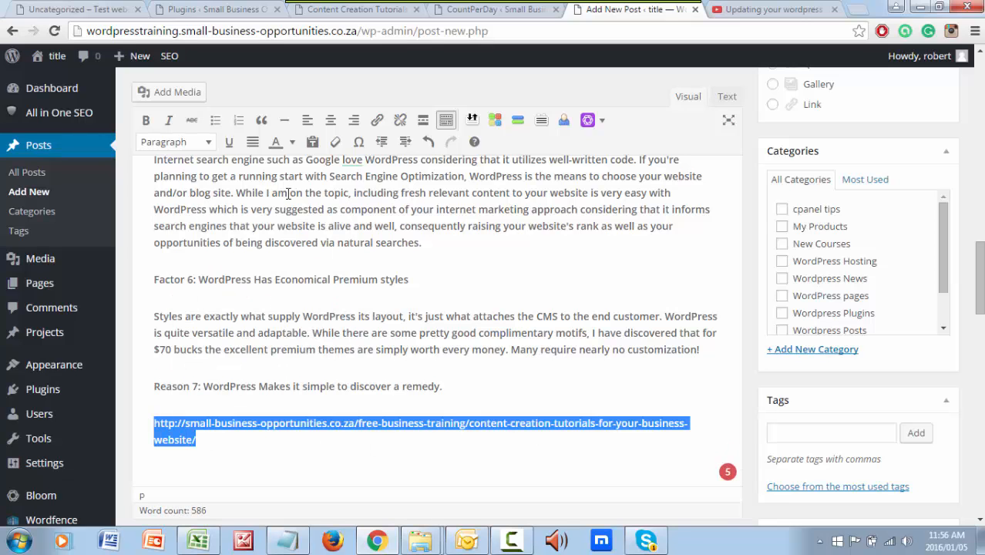
text(Content Creation Tutorials For Your Business Website)
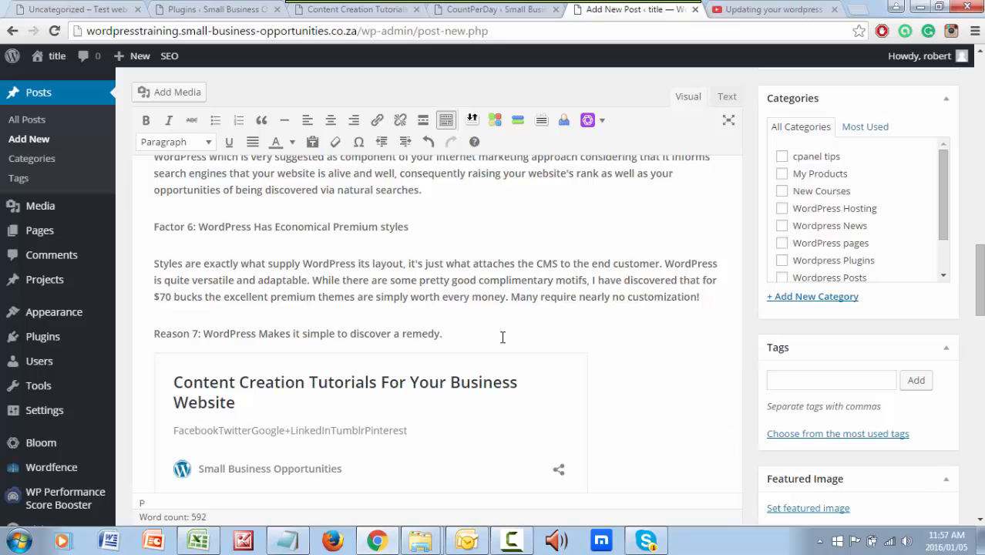
scroll(502, 337, down, 2)
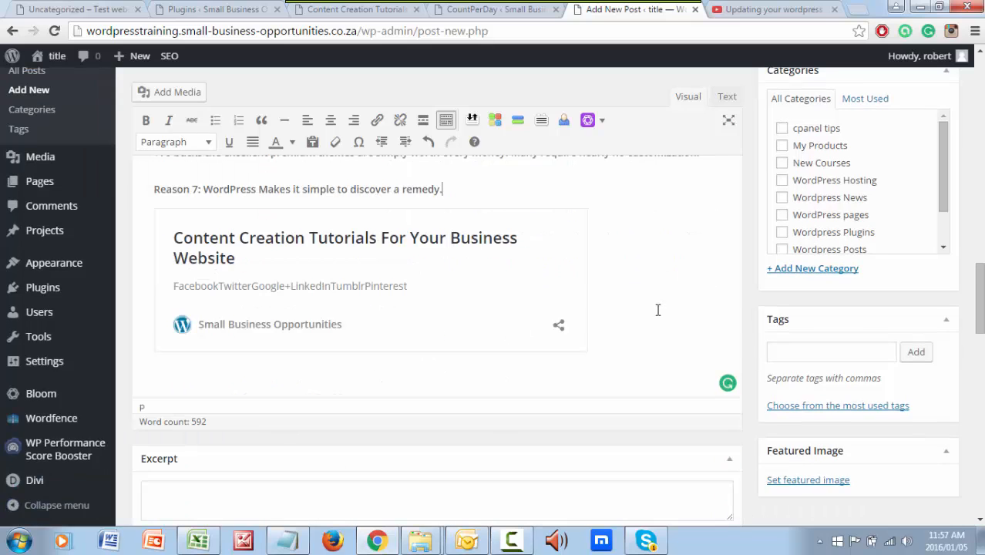
click(658, 310)
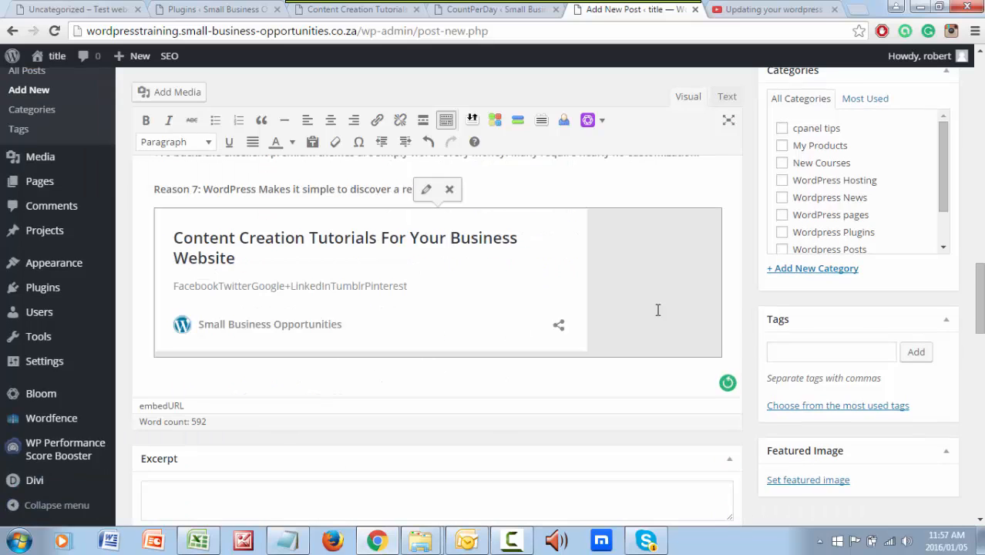
click(484, 188)
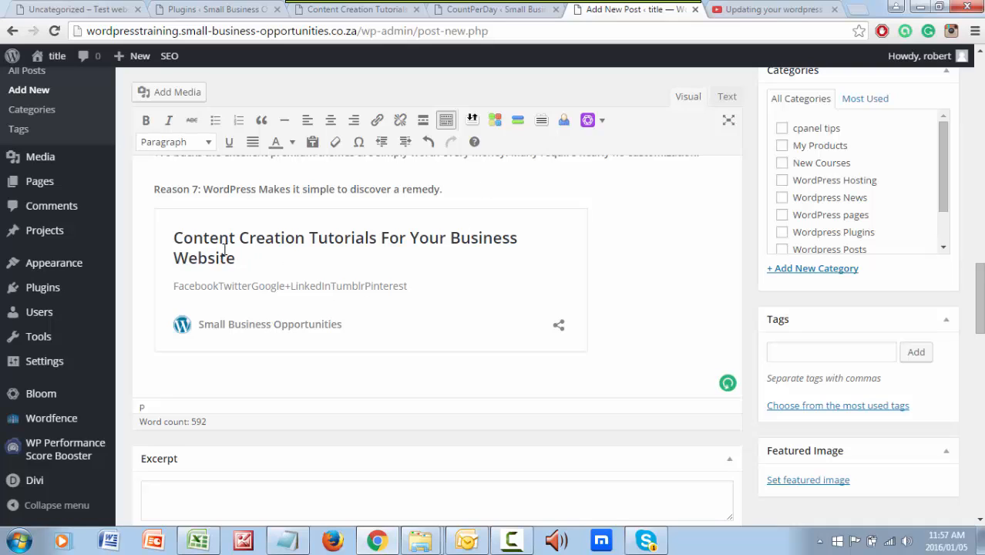
click(678, 244)
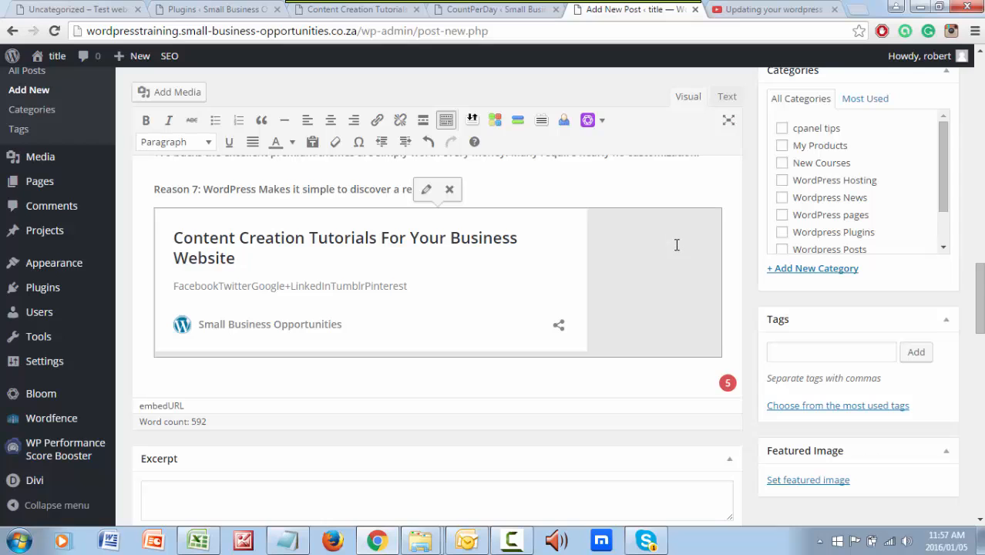
scroll(675, 244, up, 3)
click(555, 393)
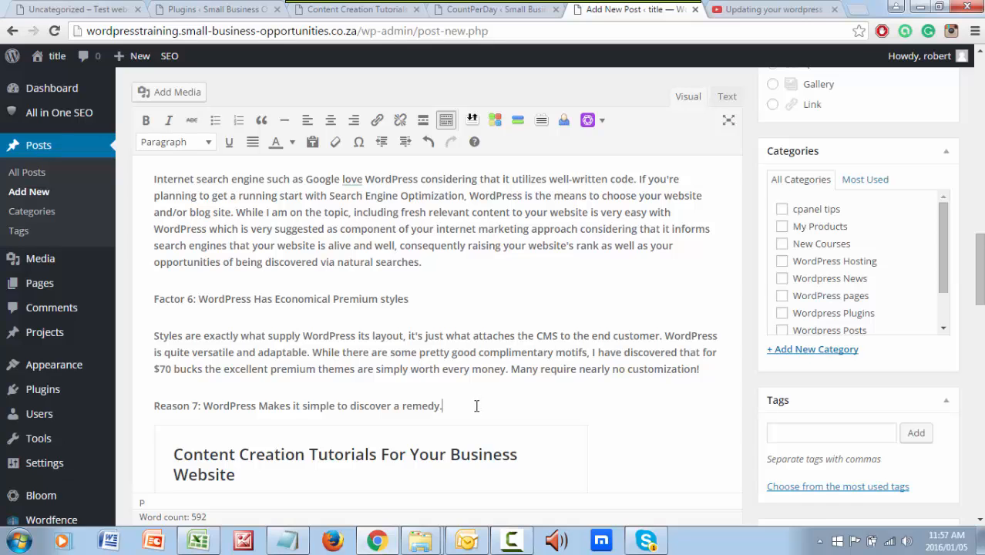
Step: Assign the post to the Wordpress News category and add the tags "tag one" and "tag 2"
scroll(586, 332, down, 3)
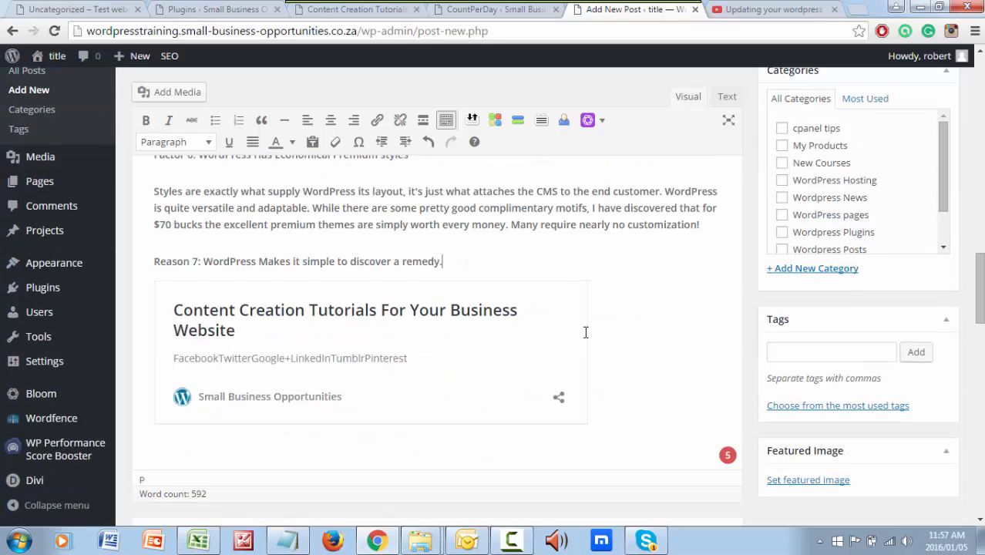
click(782, 199)
click(824, 352)
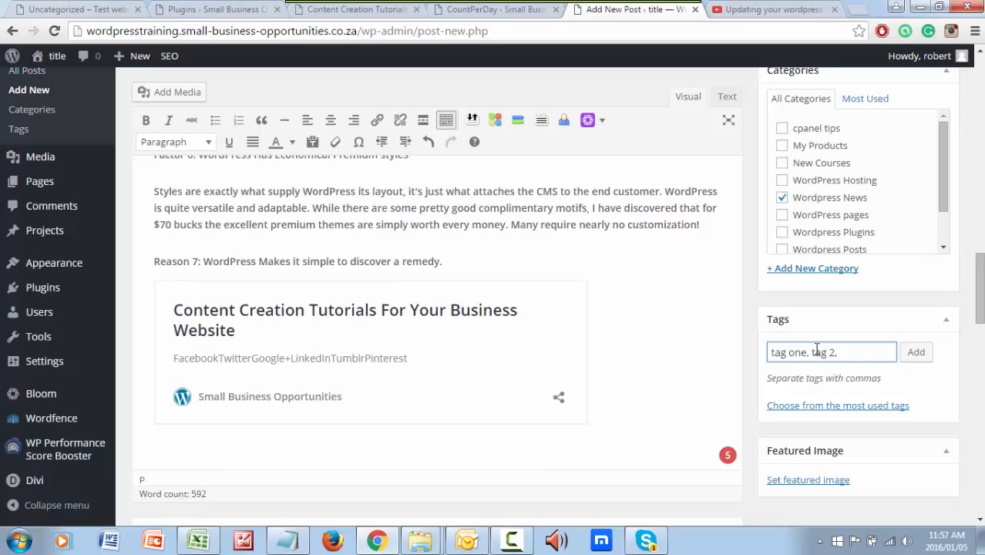
click(918, 352)
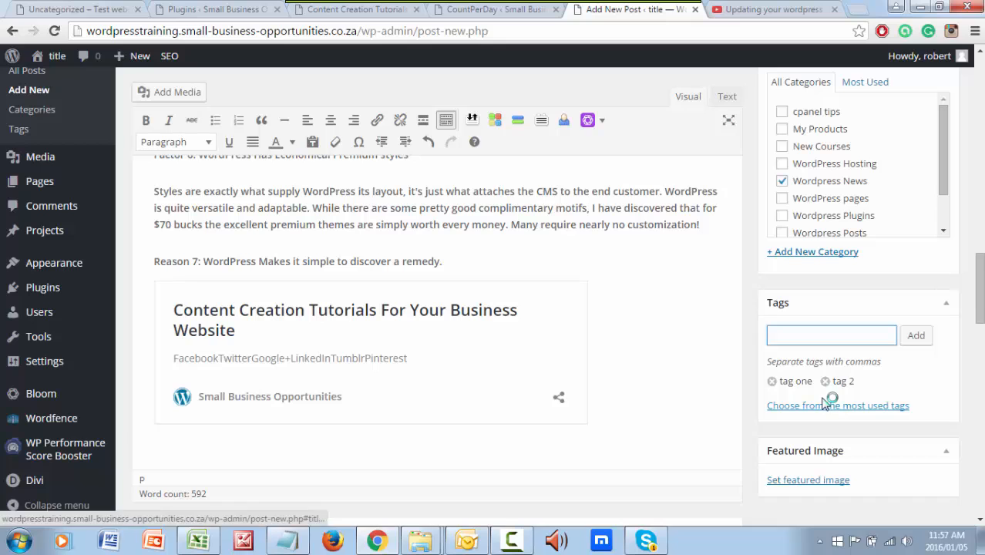
Step: Set the existing library image wordpress-images.jpg as the post's featured image
scroll(626, 357, down, 2)
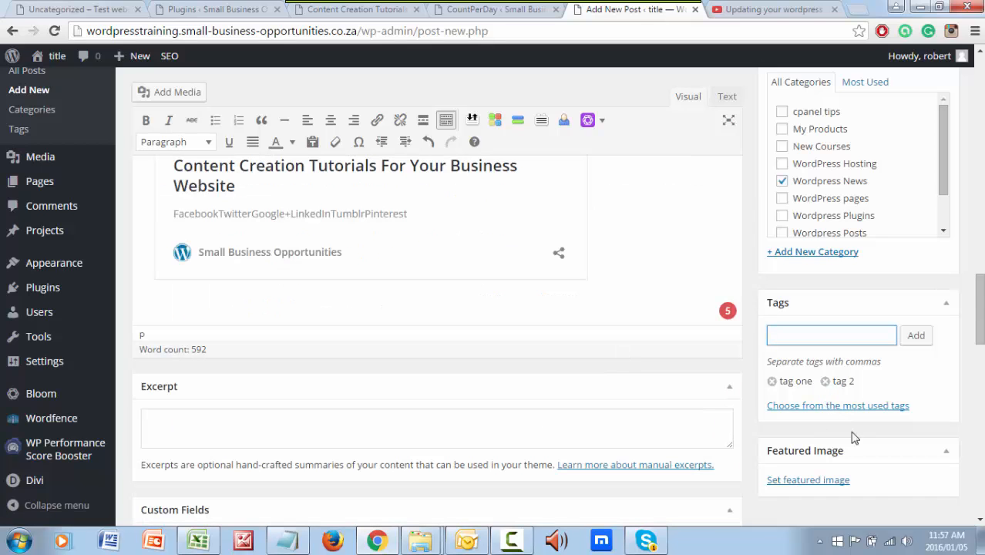
click(799, 482)
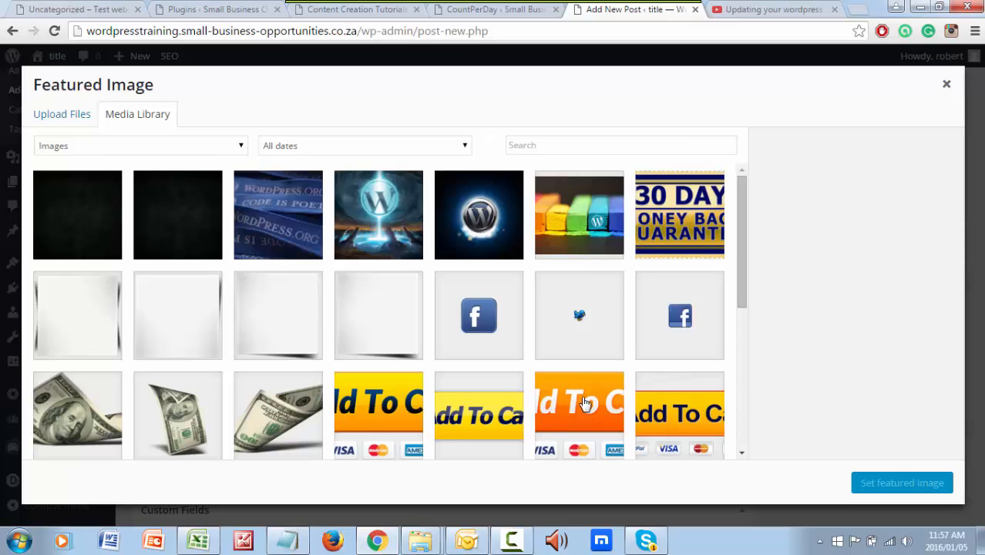
click(297, 218)
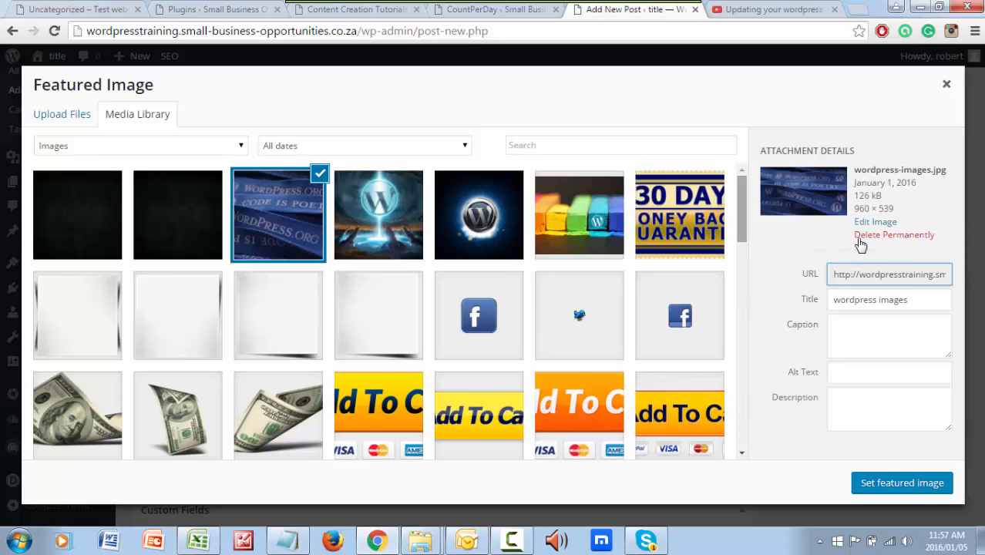
click(910, 483)
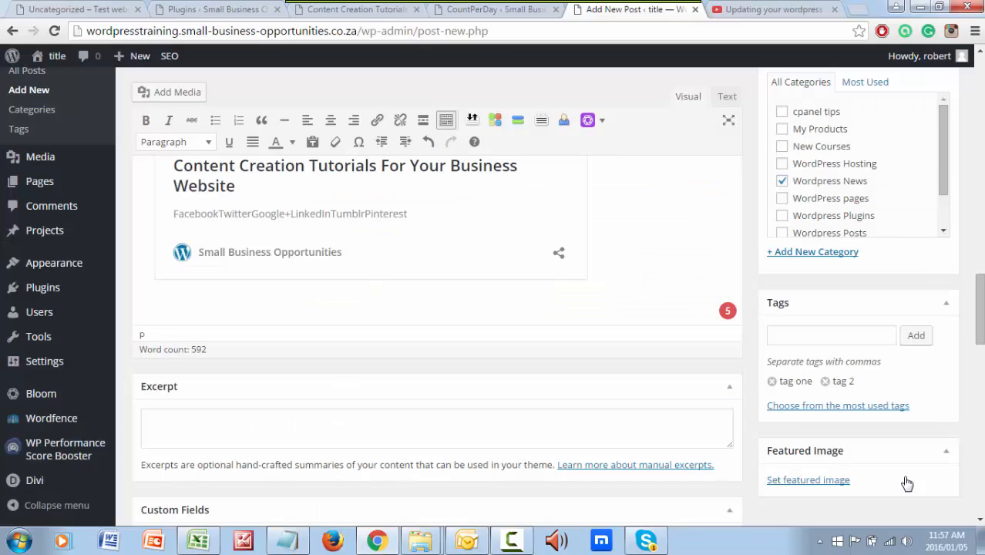
scroll(894, 471, down, 2)
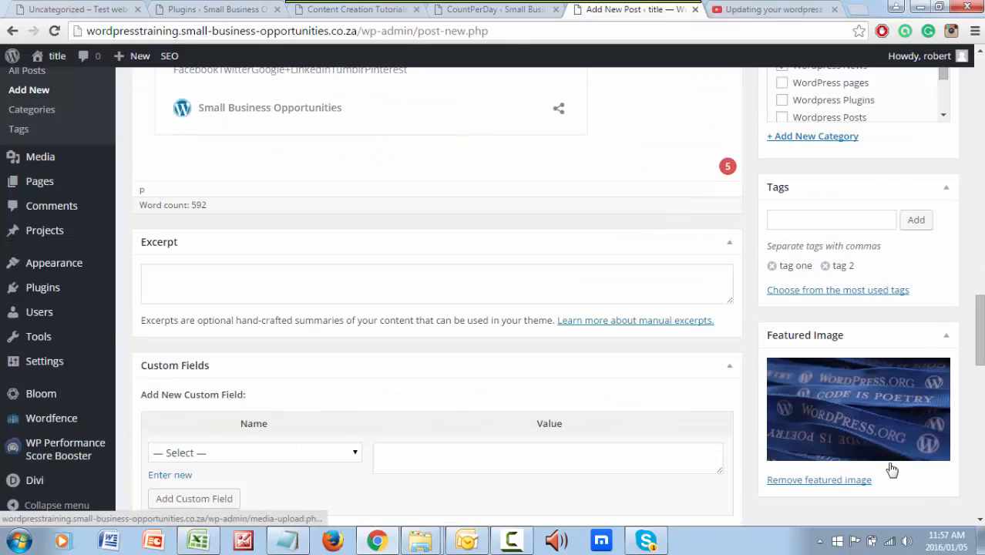
Step: Preview the post and examine how the featured image appears together with the heading and the images in the text
scroll(892, 469, up, 3)
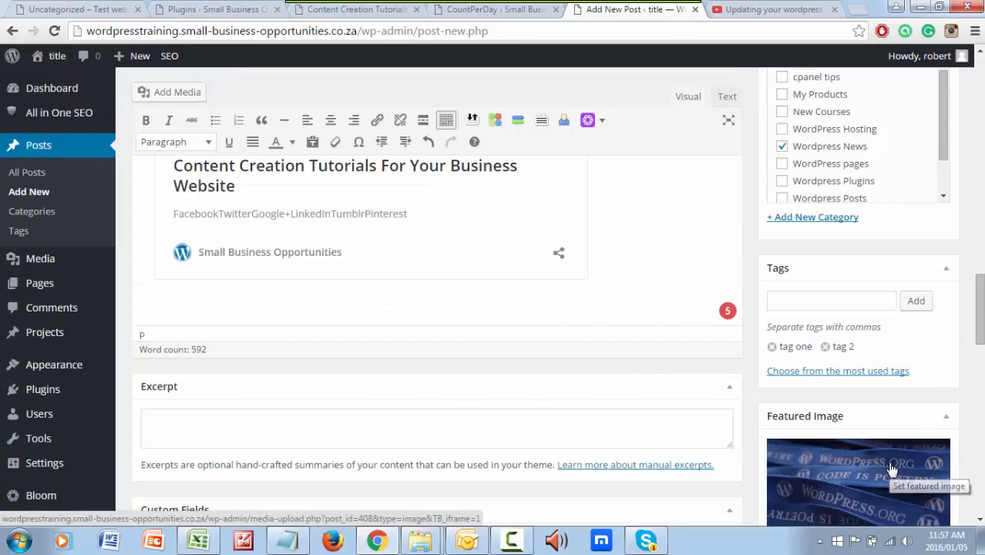
scroll(482, 397, up, 12)
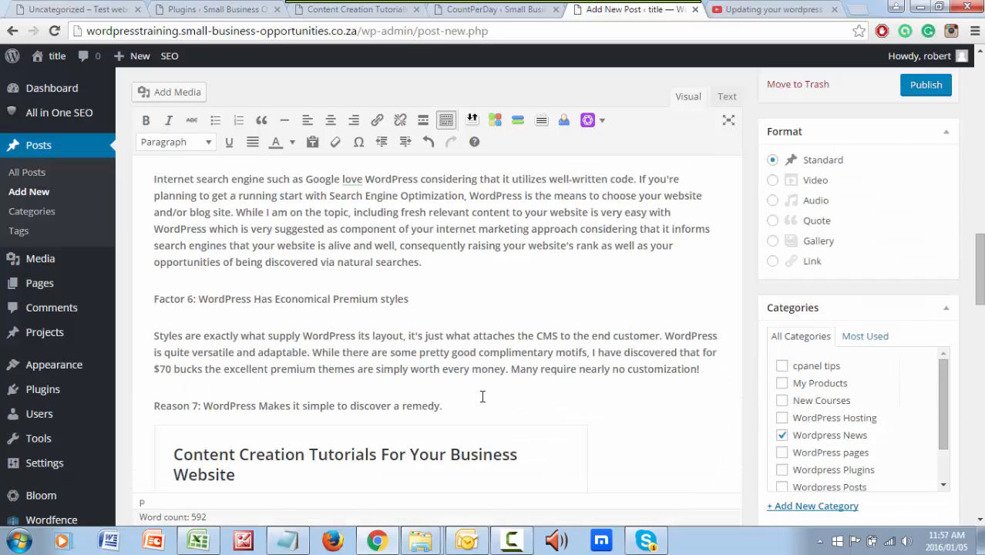
scroll(484, 400, up, 2)
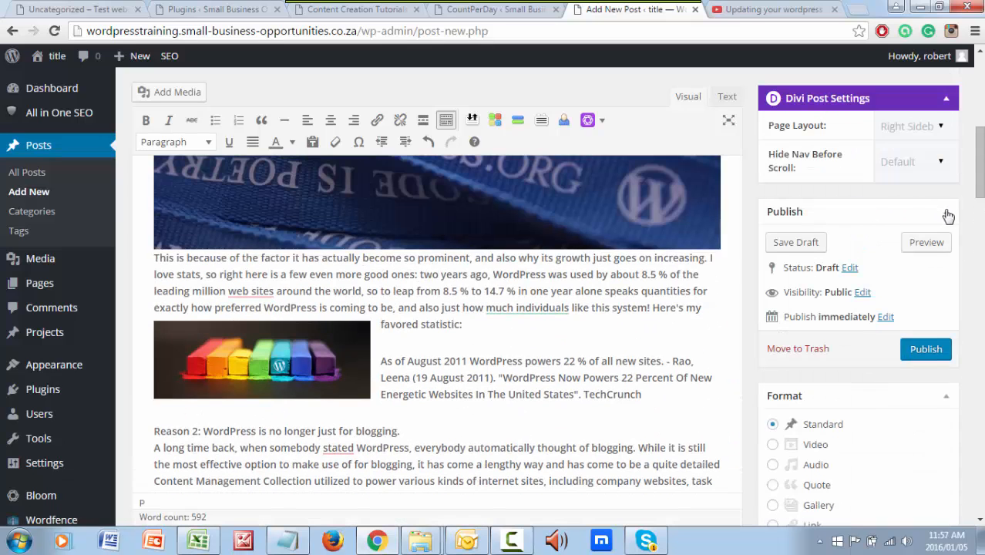
click(928, 243)
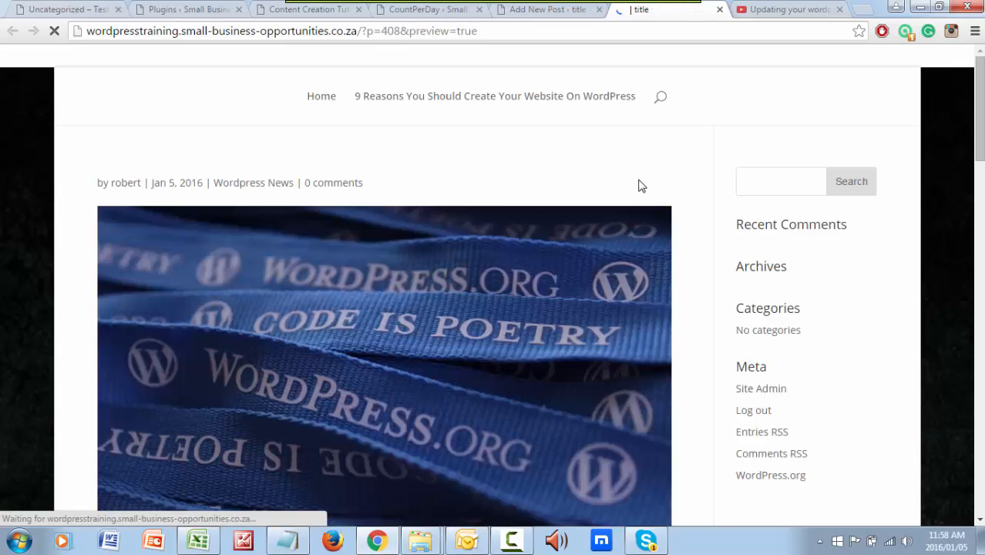
scroll(669, 330, down, 2)
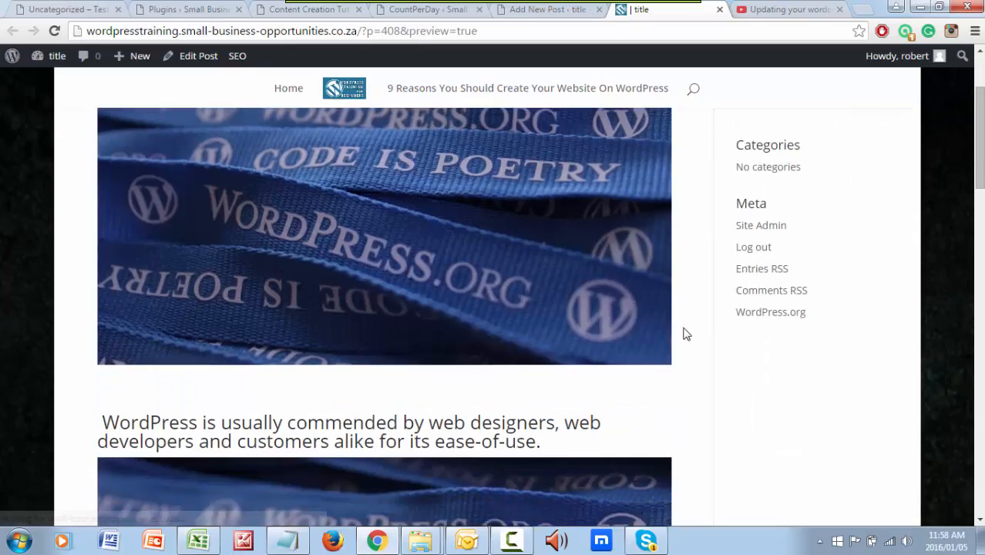
scroll(686, 334, down, 6)
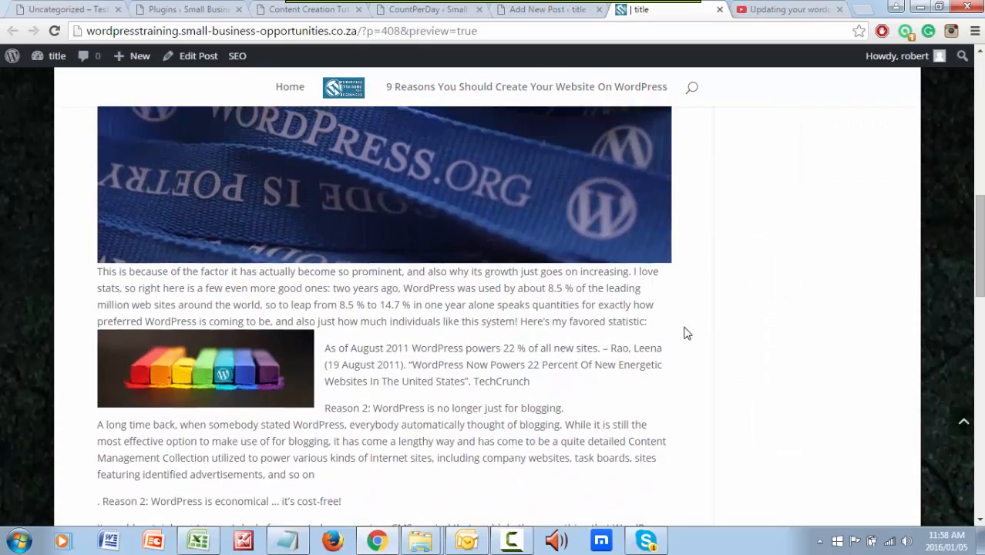
scroll(686, 334, up, 8)
scroll(689, 334, down, 2)
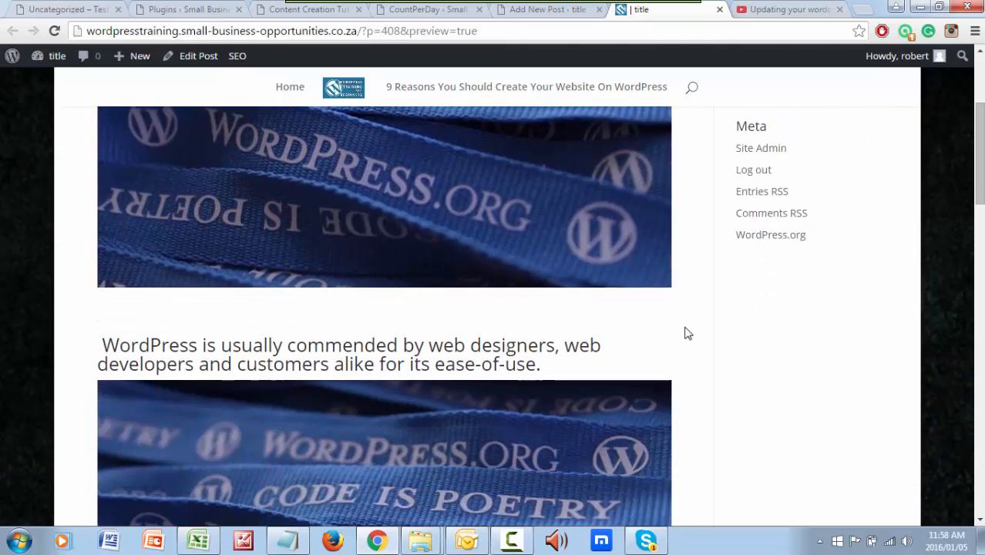
scroll(683, 332, up, 1)
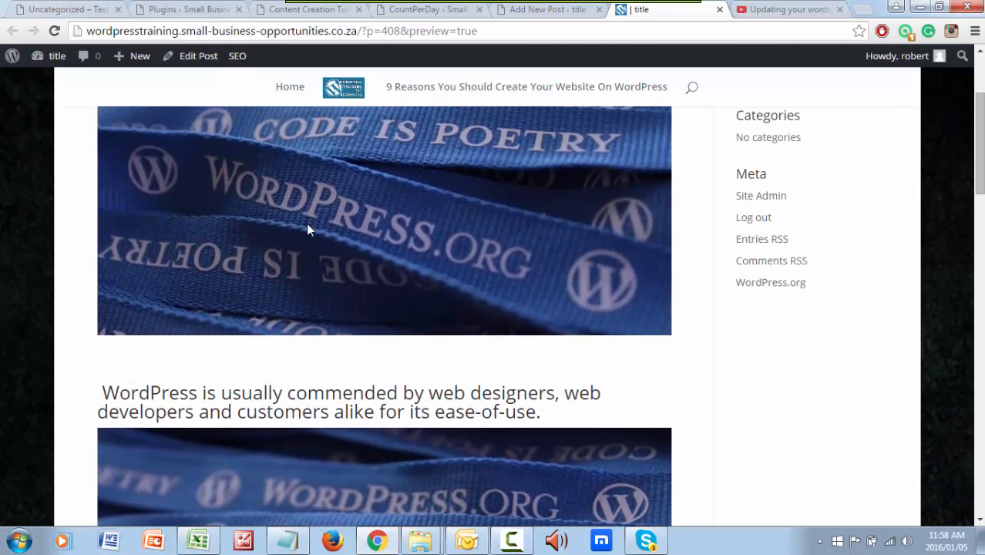
scroll(307, 229, down, 2)
scroll(351, 369, down, 2)
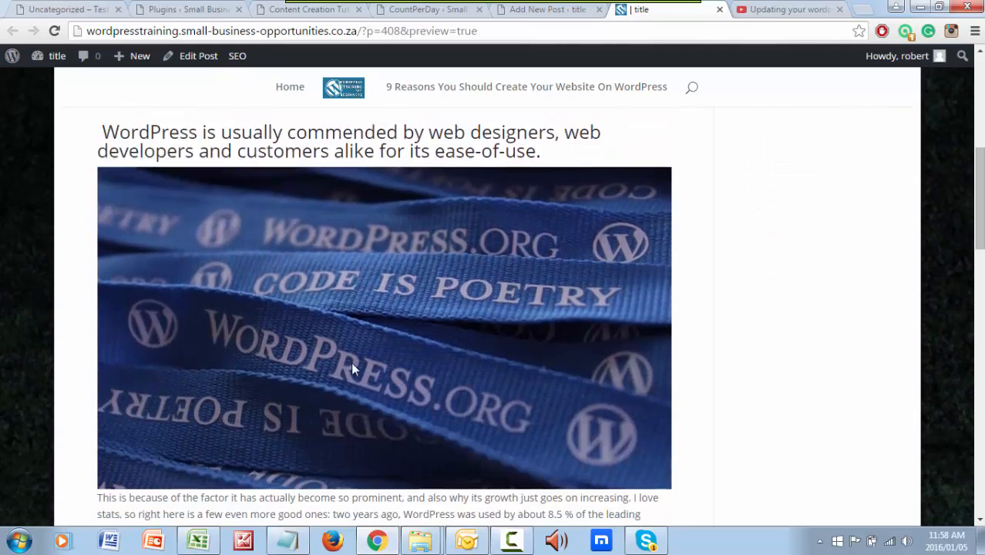
scroll(352, 369, down, 2)
scroll(353, 363, up, 5)
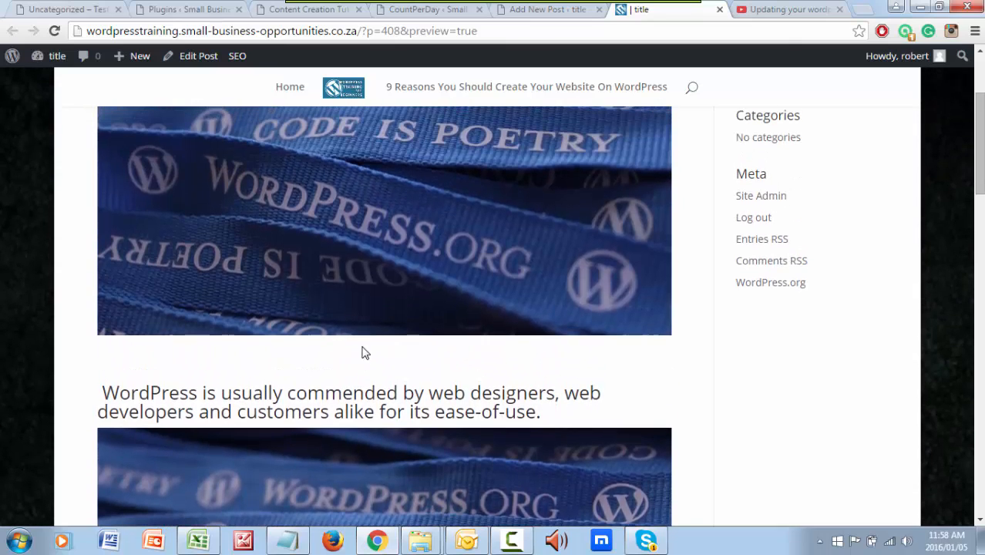
scroll(528, 208, up, 3)
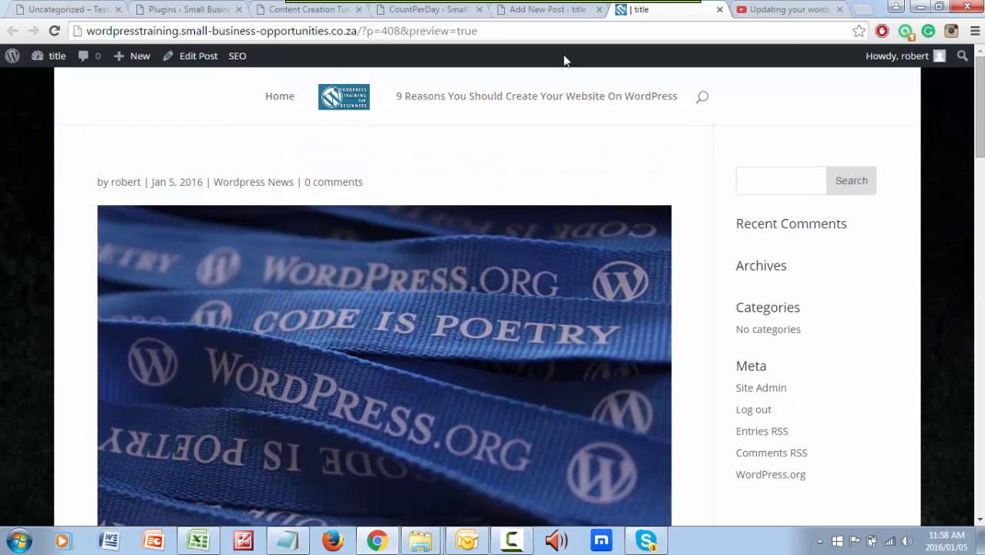
Step: Return to the post being edited and remove its featured image
click(554, 10)
scroll(722, 343, down, 5)
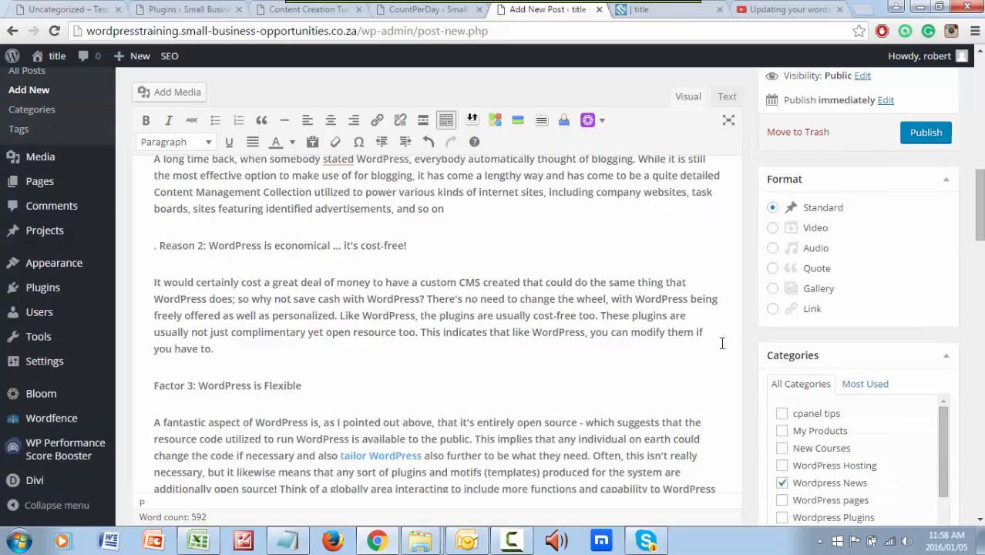
scroll(899, 493, down, 5)
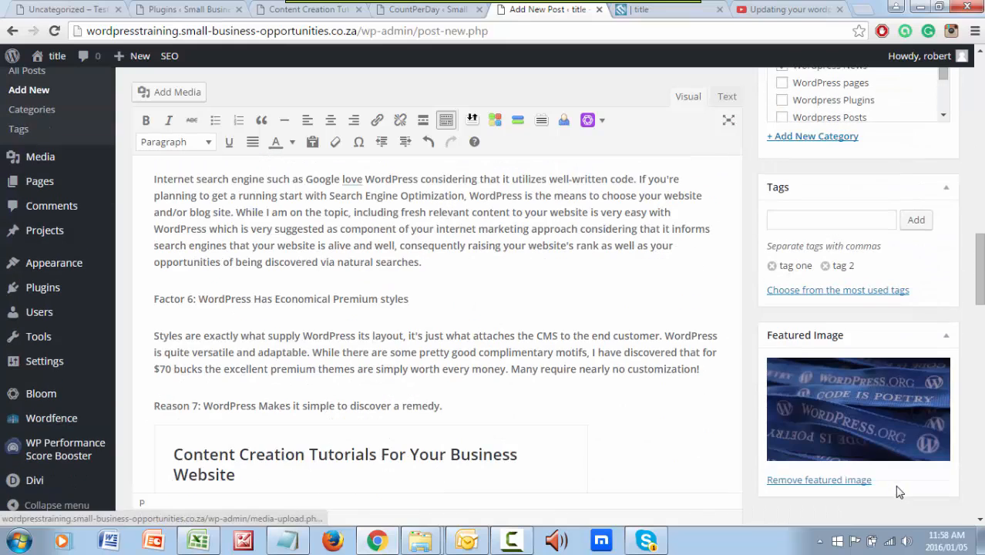
click(820, 481)
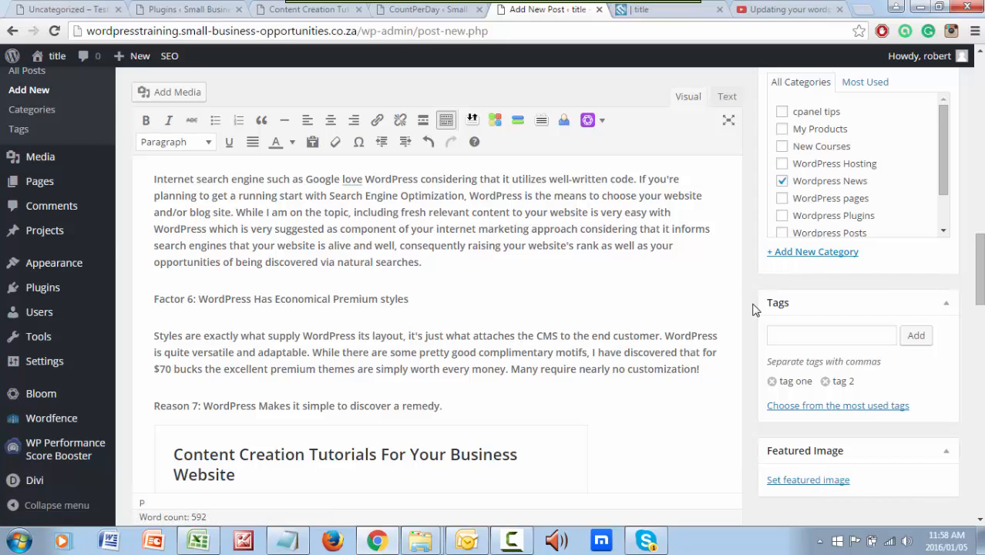
Step: Preview the post again and check the layout of its beginning without the featured image
scroll(754, 309, up, 10)
click(925, 242)
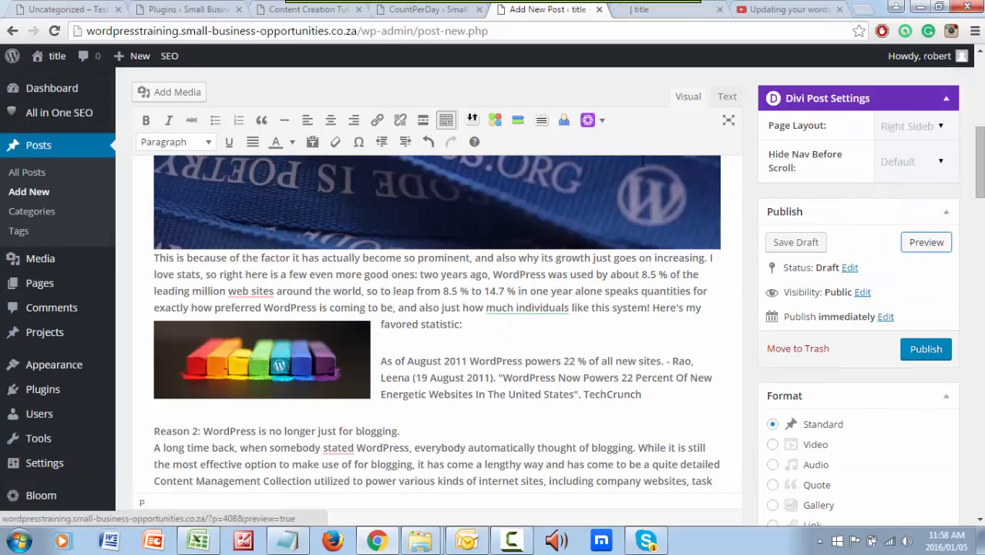
click(642, 9)
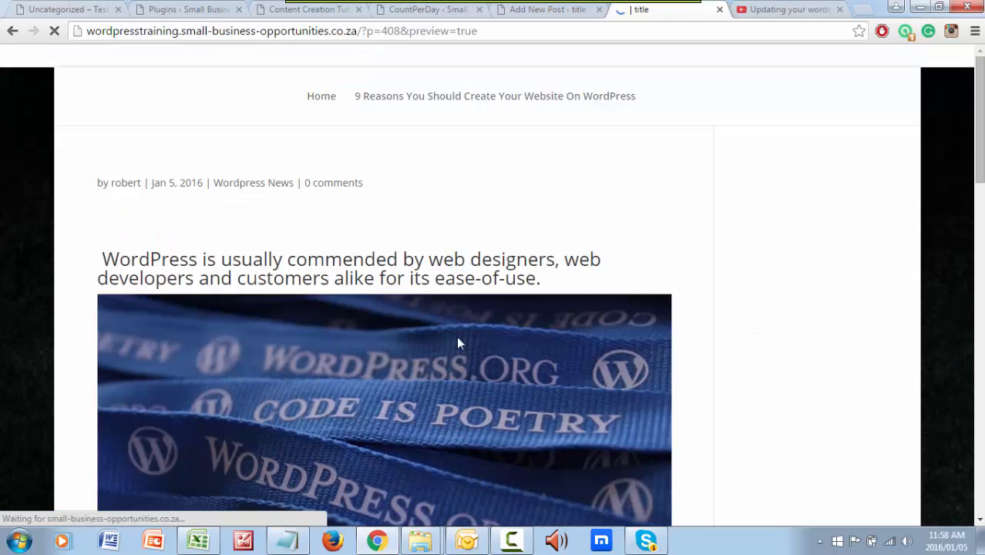
scroll(460, 250, down, 3)
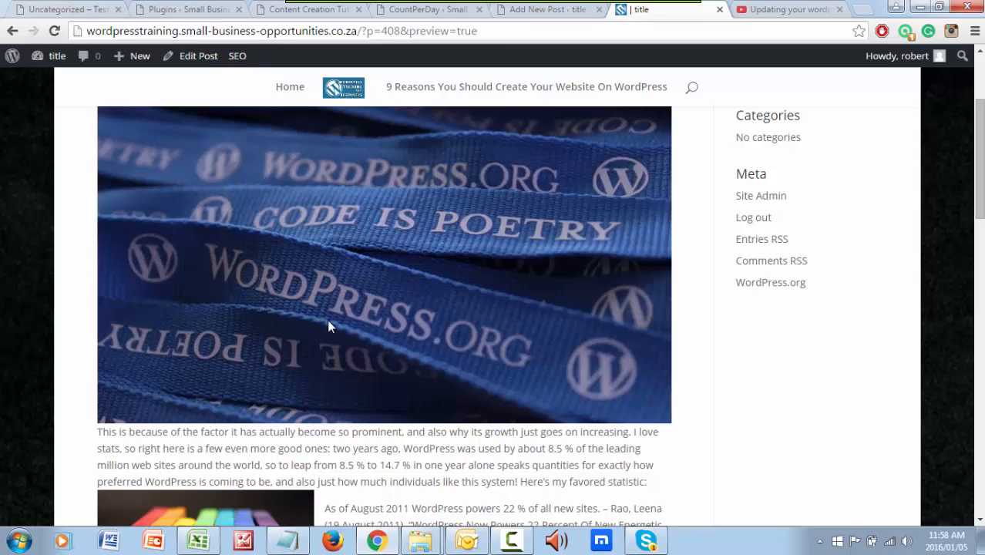
scroll(327, 319, down, 2)
scroll(340, 320, up, 2)
scroll(377, 305, up, 2)
scroll(378, 306, up, 1)
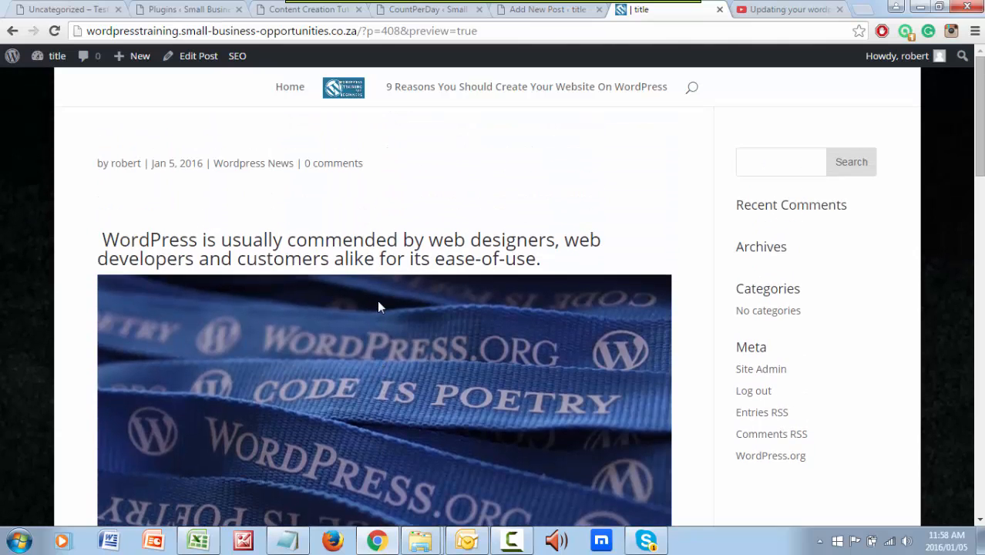
Step: Return to the post being edited and publish it
click(539, 11)
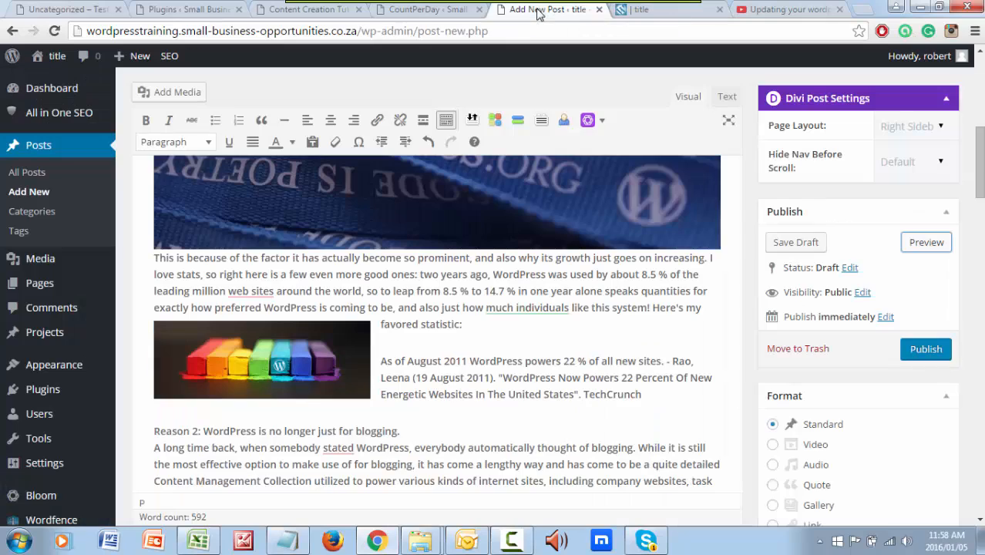
click(922, 351)
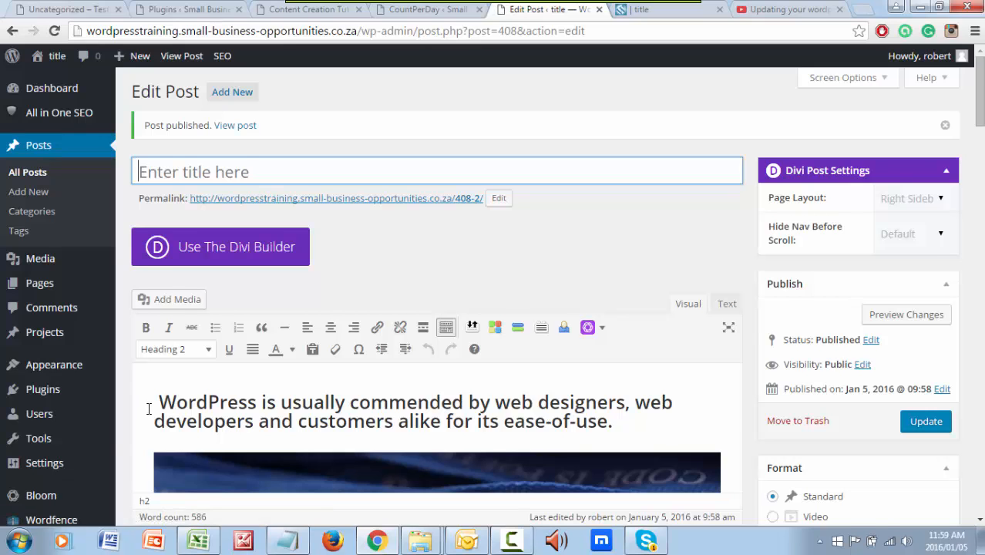
scroll(148, 409, down, 3)
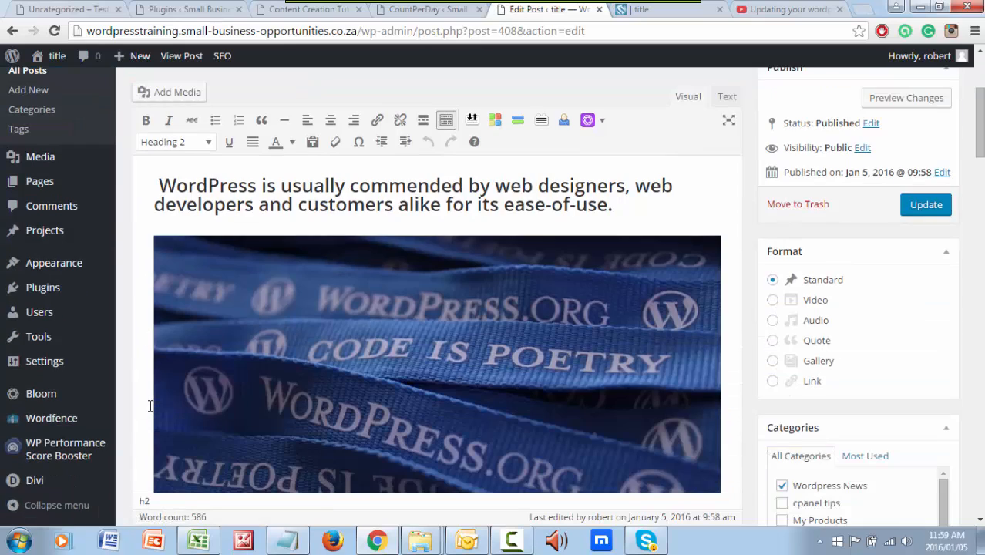
scroll(149, 406, down, 2)
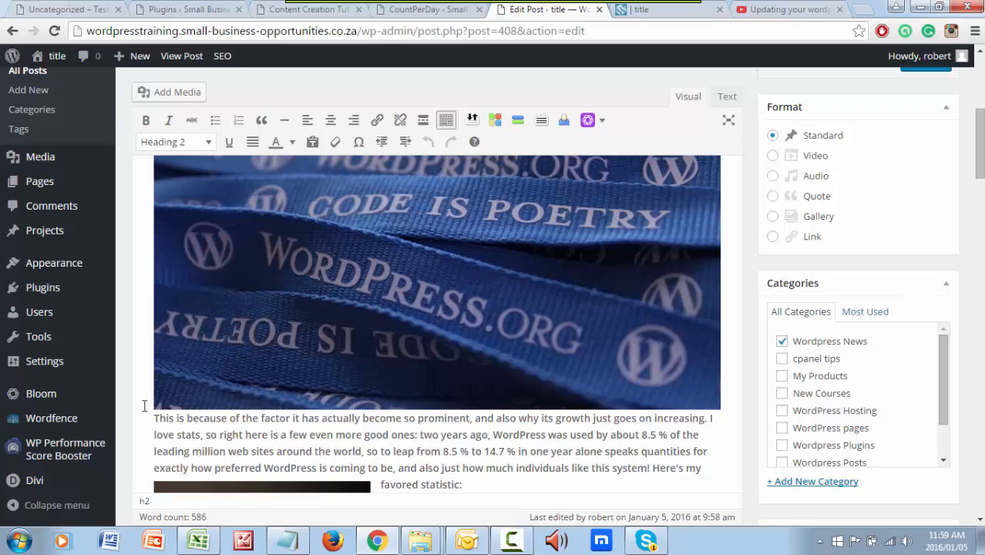
scroll(135, 412, up, 4)
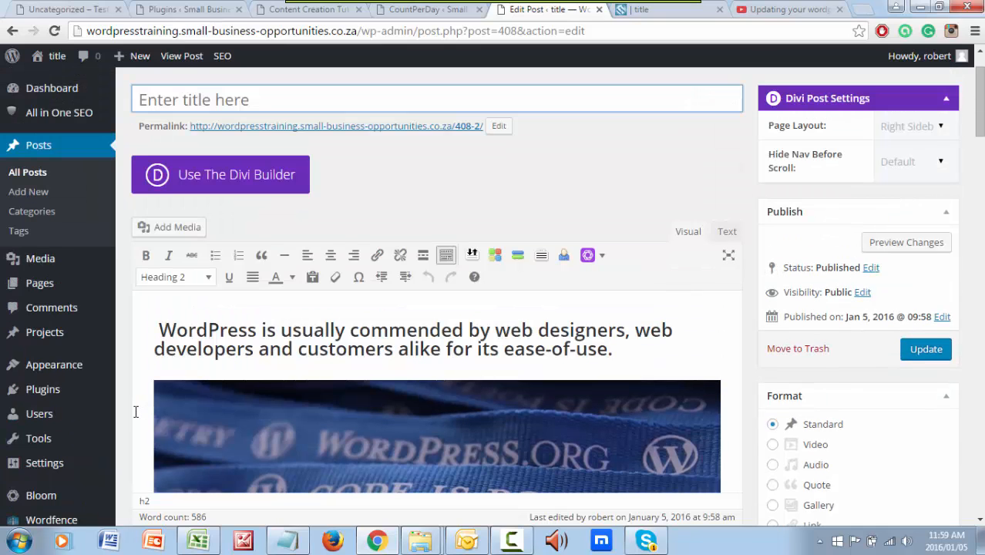
scroll(135, 412, down, 2)
scroll(135, 412, up, 3)
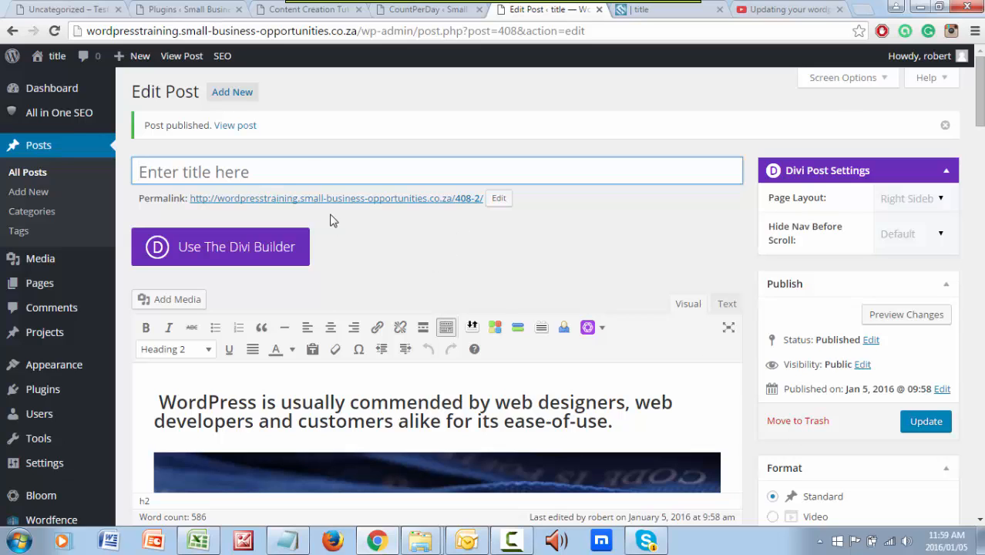
Step: View the published post in a new tab, replacing the old preview tab, and highlight the 408-2 ending of its web address
right_click(234, 131)
click(270, 134)
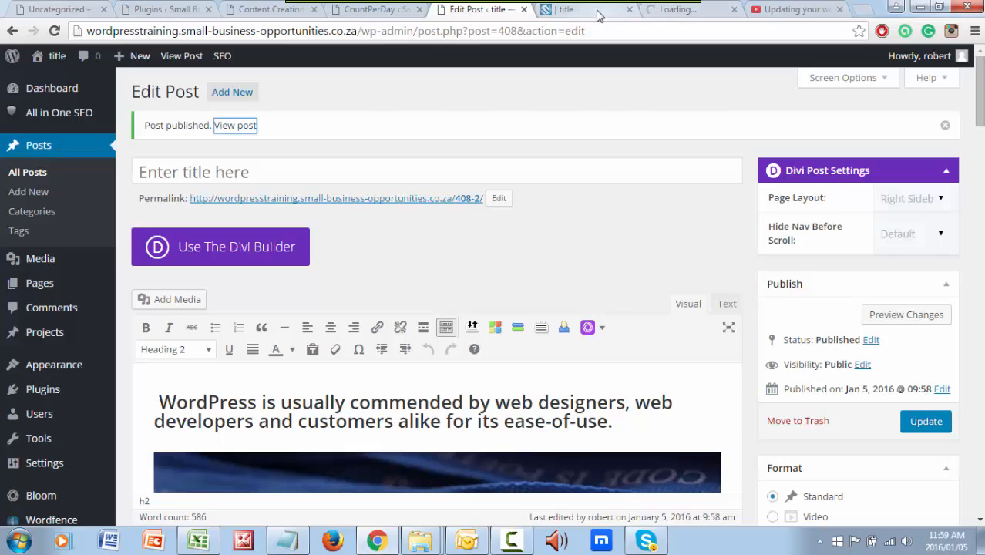
click(622, 13)
click(630, 10)
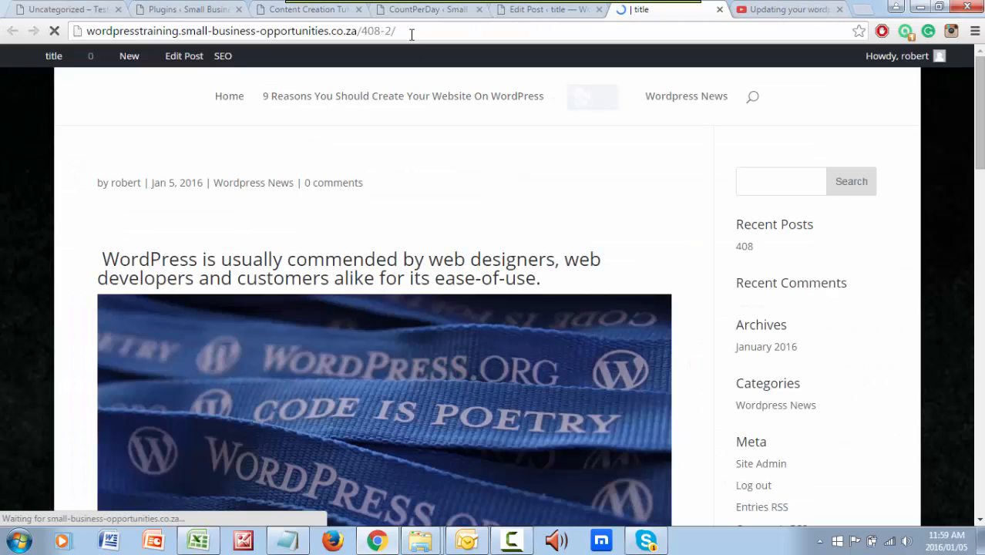
drag(398, 31, 362, 32)
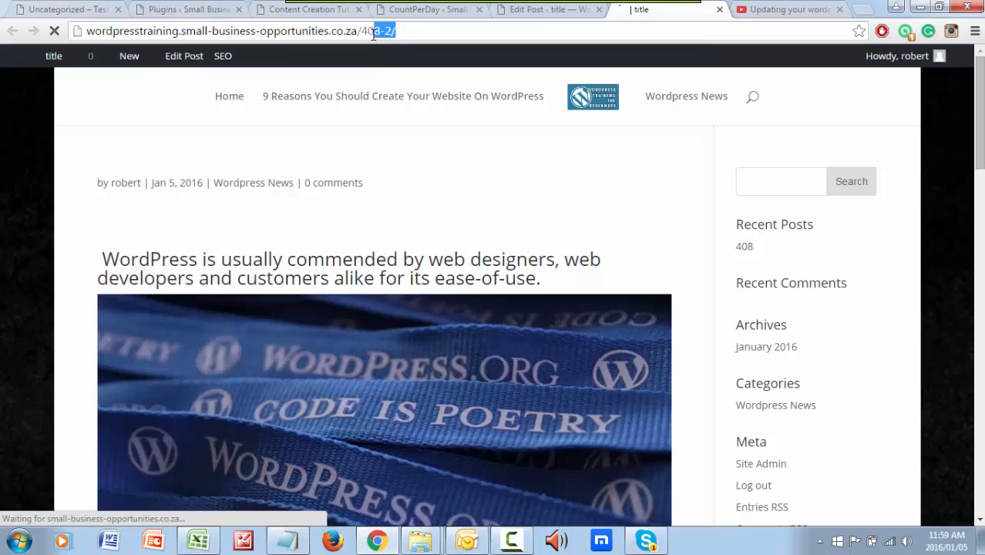
Step: Look through the published post from its heading down to the embedded page and back to its beginning
click(438, 33)
scroll(527, 332, down, 2)
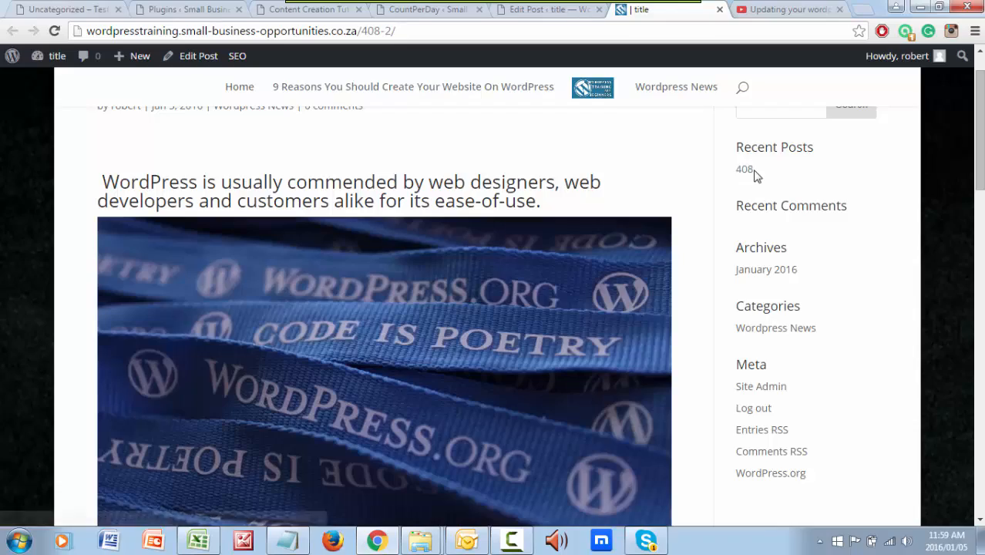
scroll(444, 284, down, 3)
scroll(444, 285, down, 10)
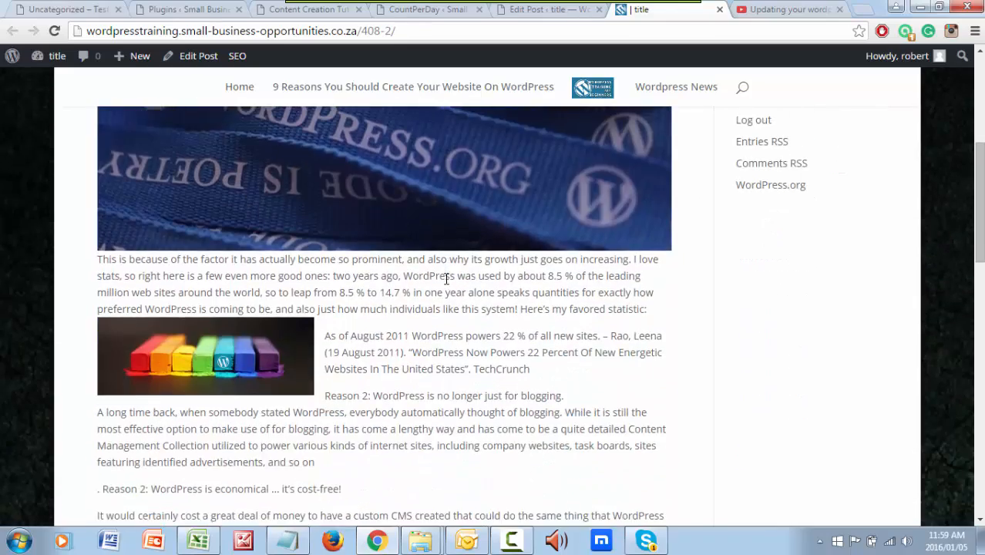
scroll(451, 297, down, 9)
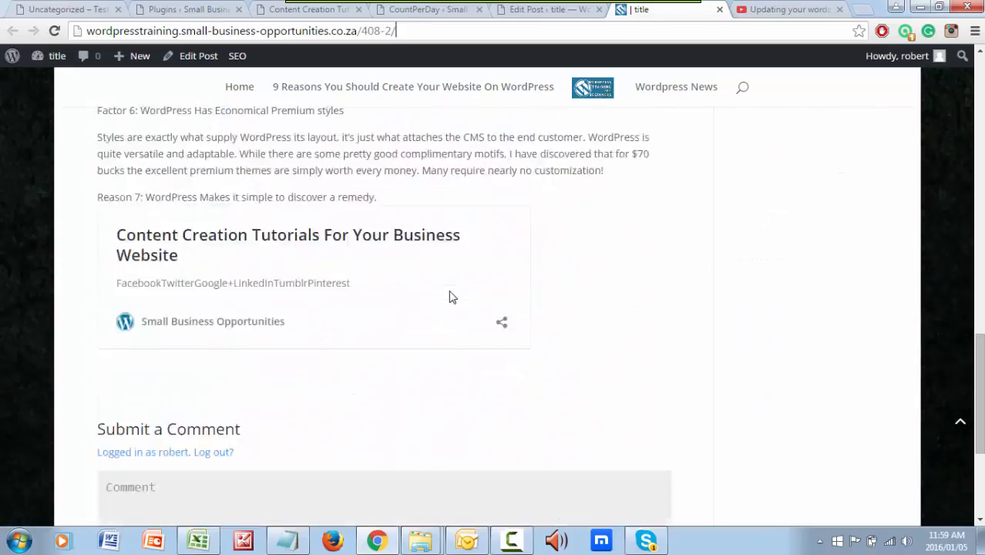
scroll(452, 298, up, 6)
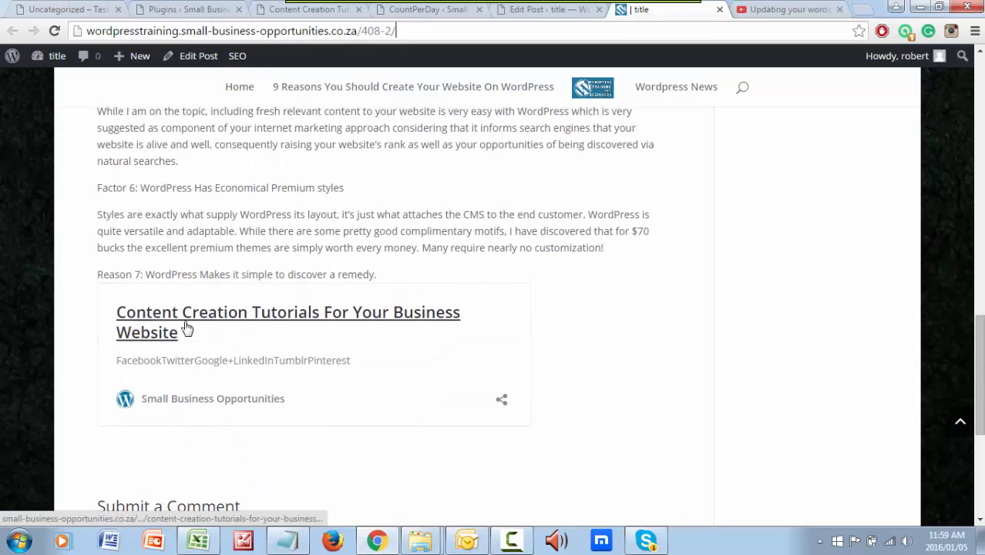
scroll(635, 328, up, 12)
scroll(584, 294, up, 3)
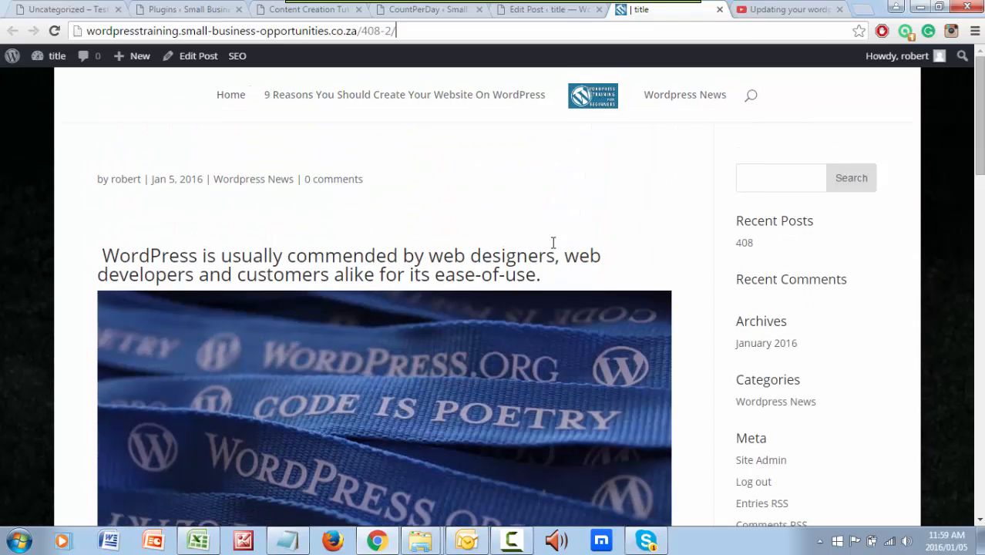
Step: Return to the post editor and open the site's permalink settings to check the URL structure in use
click(530, 14)
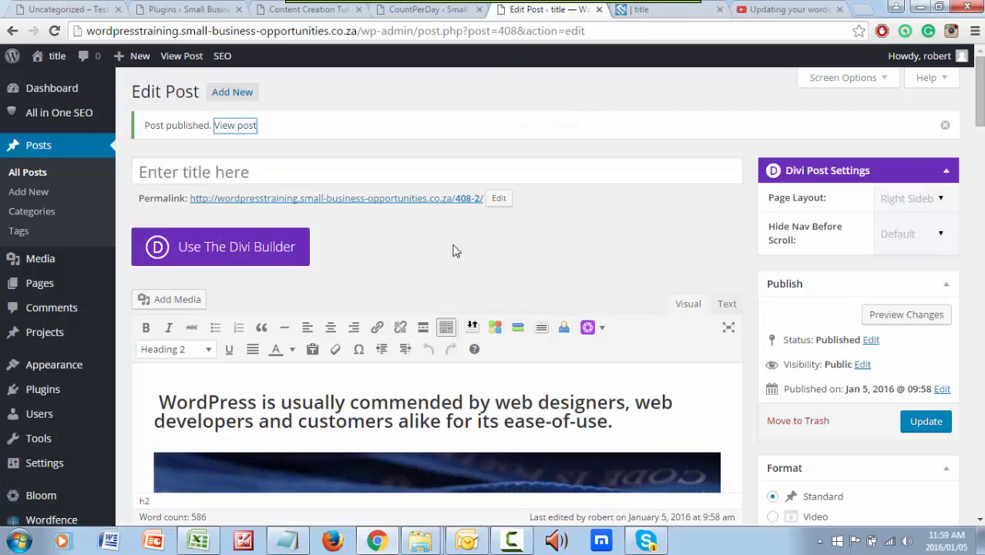
mouse_move(26, 374)
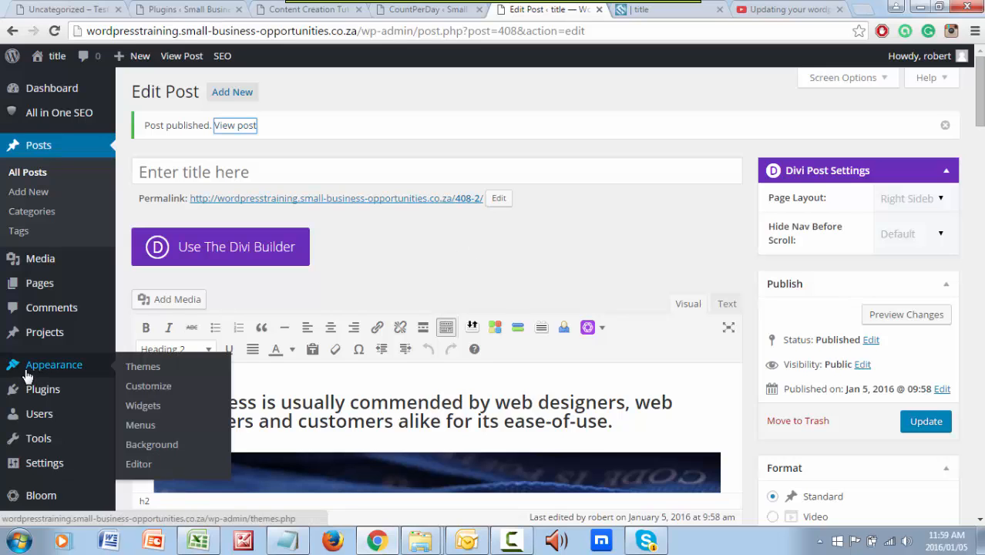
scroll(29, 376, down, 2)
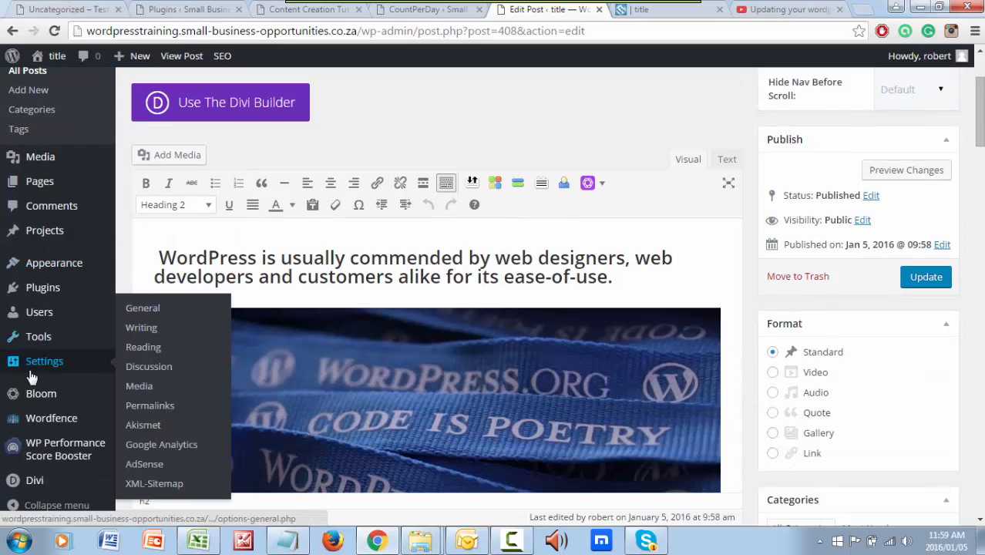
scroll(31, 375, down, 1)
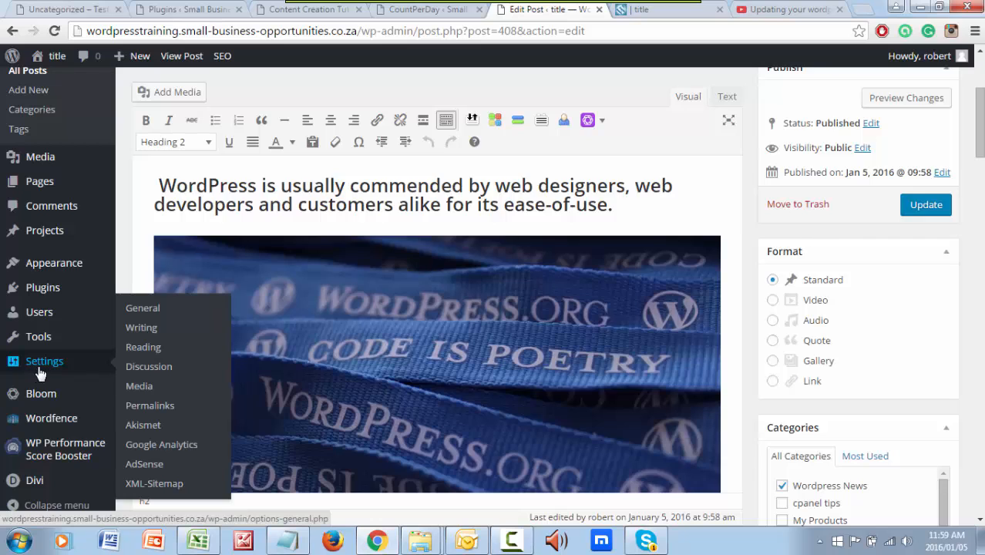
scroll(40, 374, down, 1)
scroll(44, 343, down, 1)
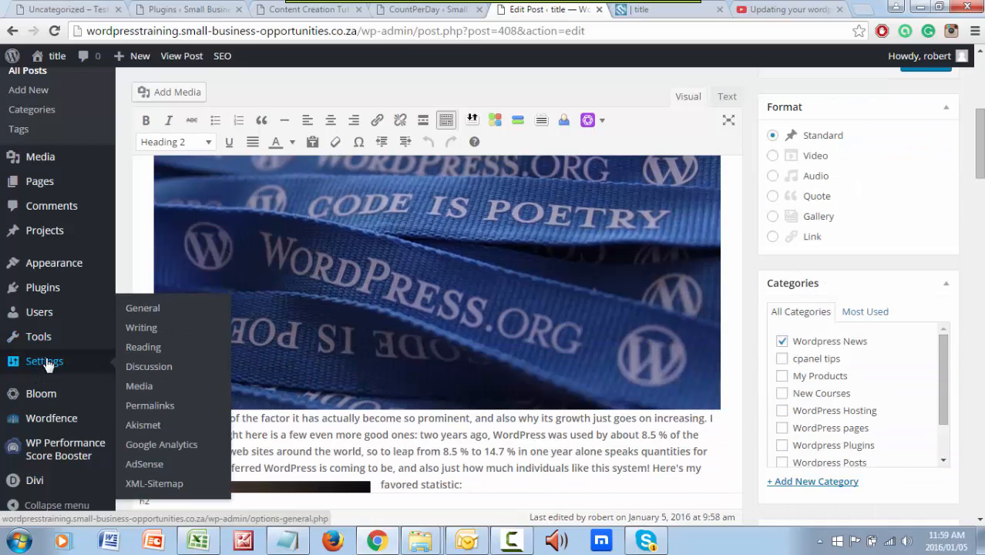
click(149, 407)
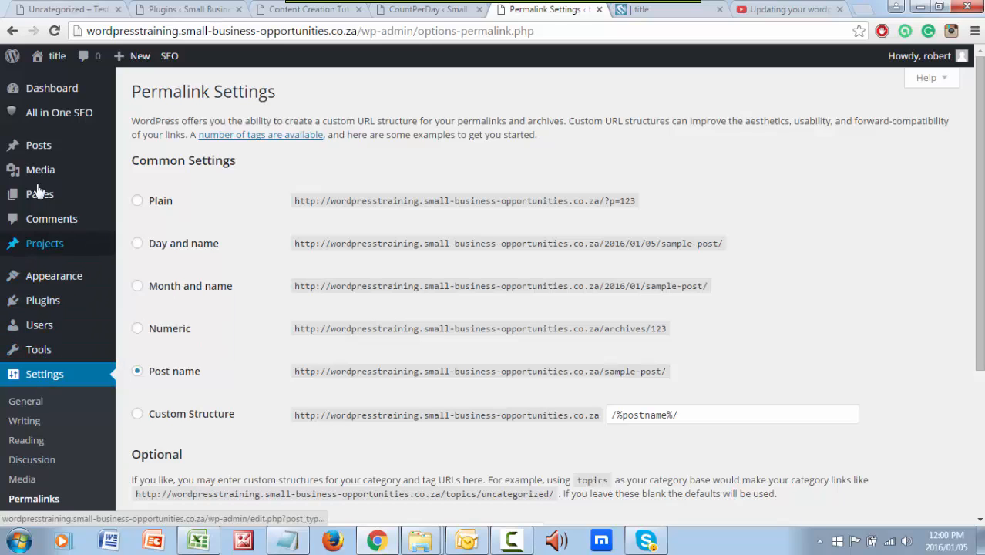
Step: Go to the list of all posts and open the untitled post for editing
mouse_move(53, 148)
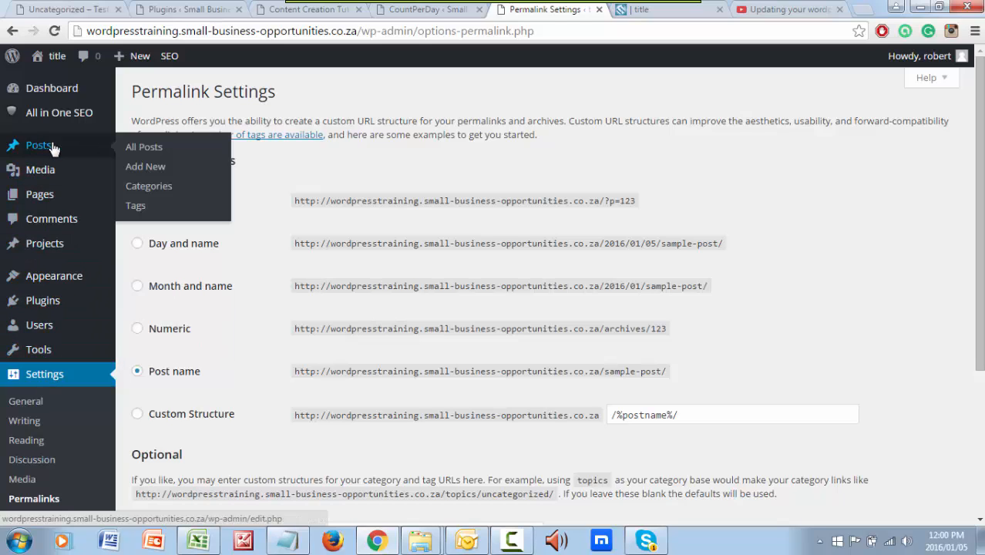
click(149, 150)
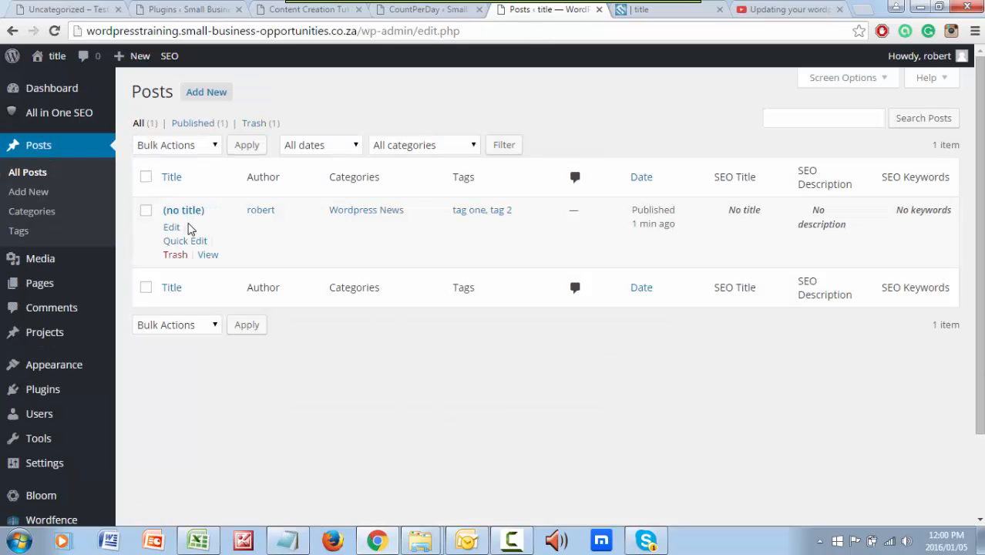
click(172, 229)
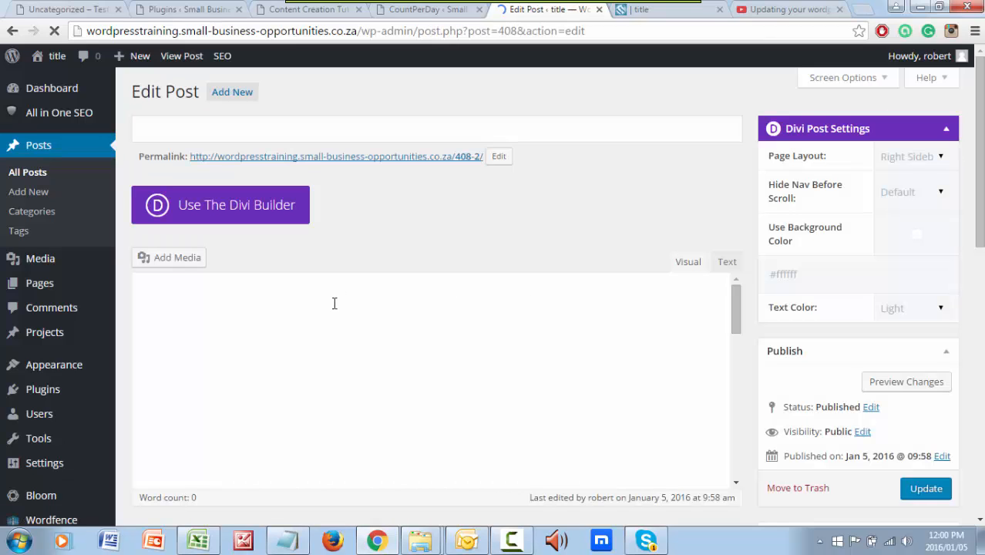
Step: Copy "WordPress is usually commended by web designers" from the post's heading and paste it as the post title
click(184, 134)
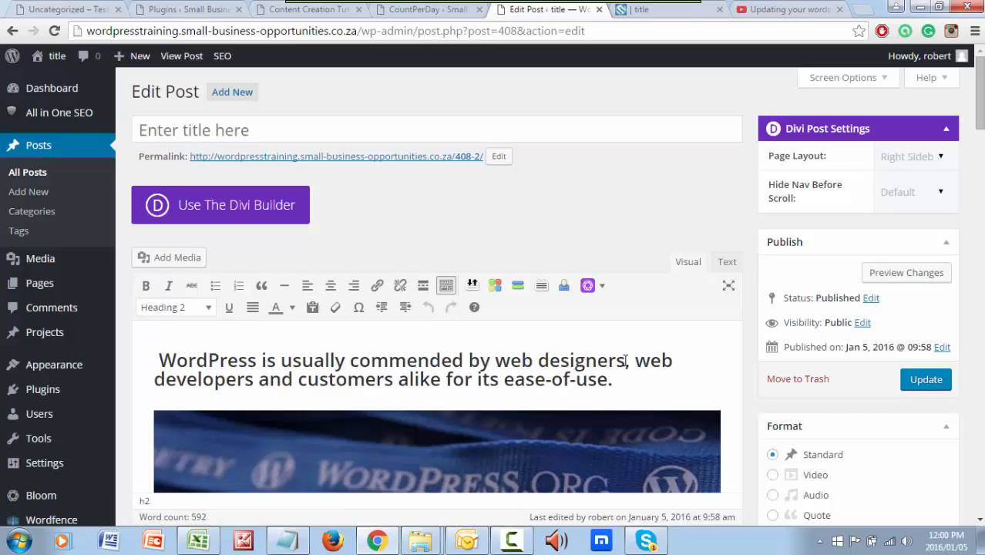
drag(628, 360, 158, 360)
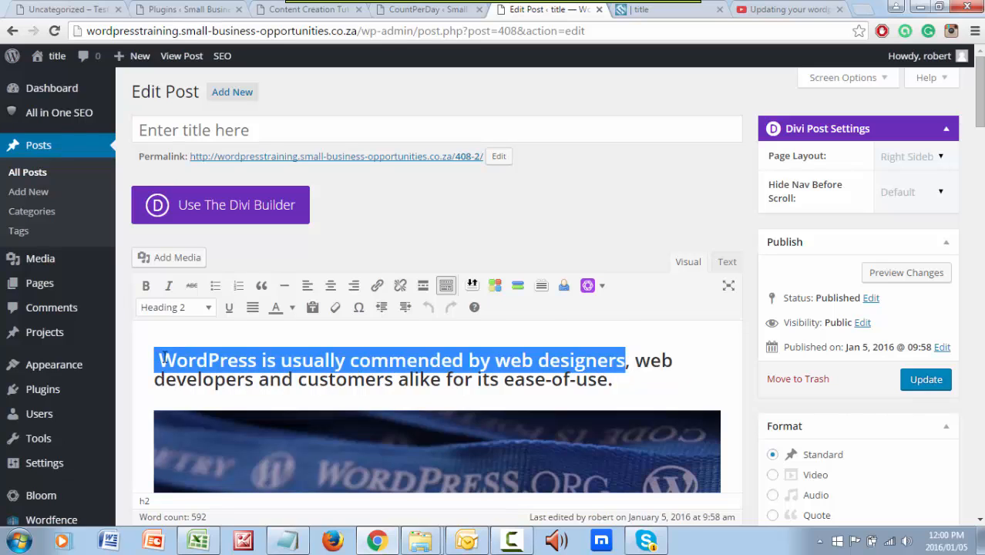
right_click(169, 360)
click(202, 165)
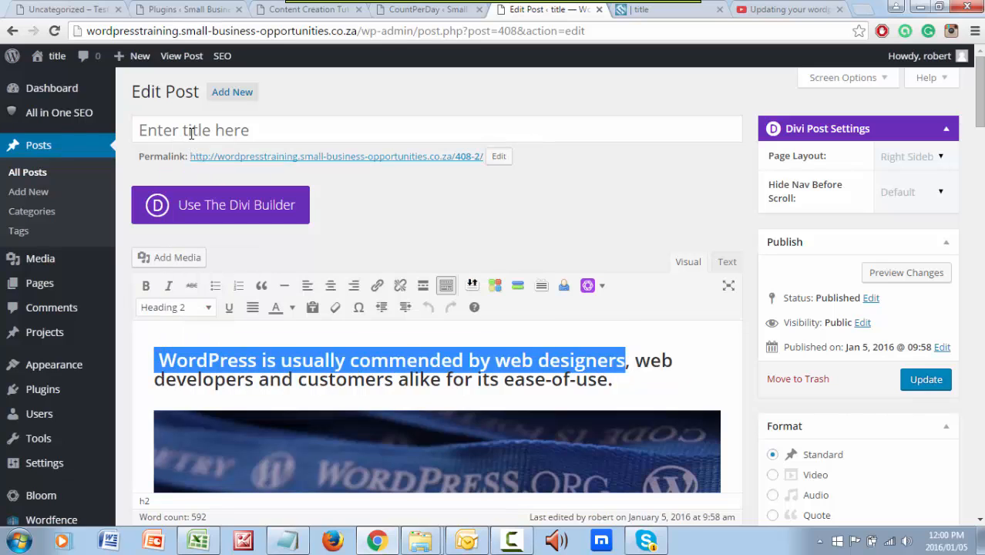
click(191, 129)
right_click(191, 130)
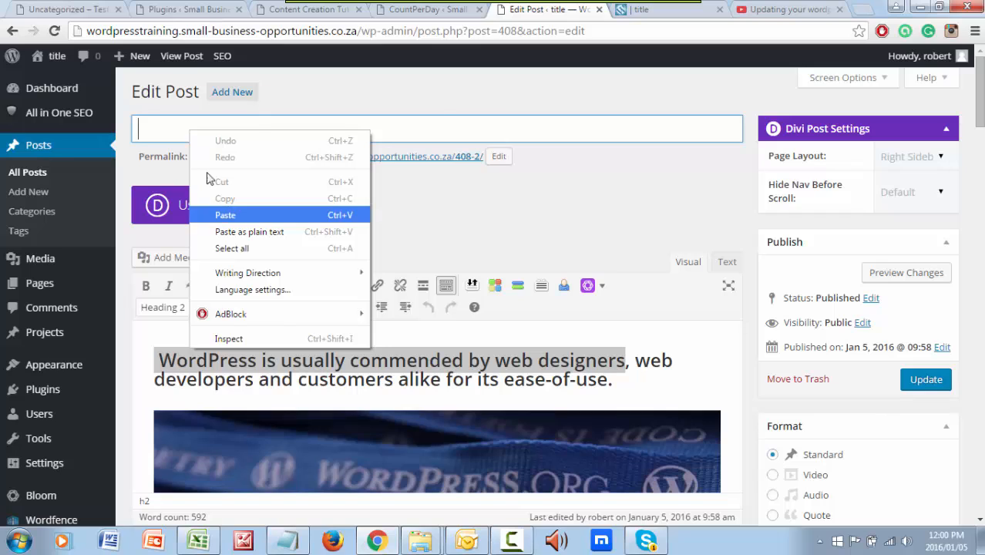
click(224, 211)
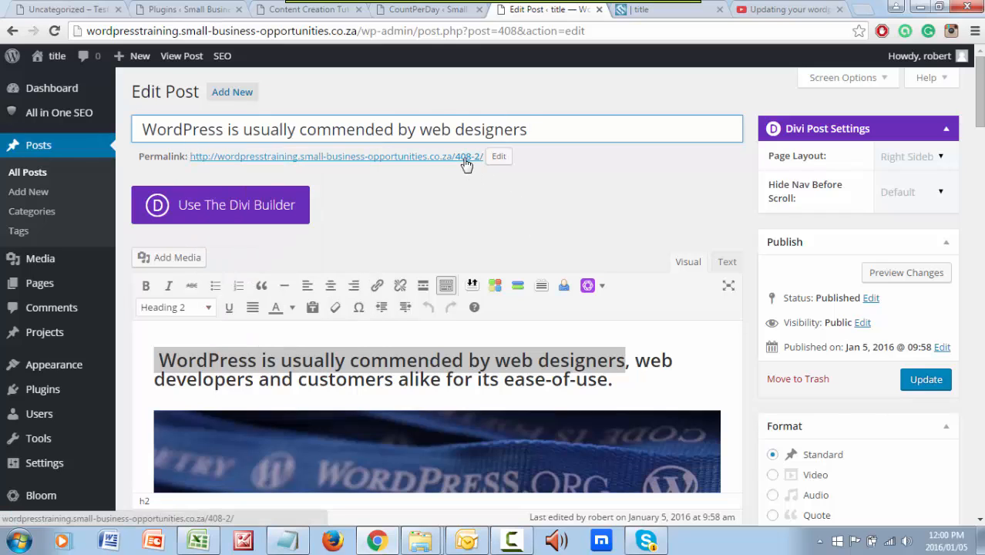
Step: Replace the 408-2 ending of the permalink with the copied title text, accept it and update the post
click(499, 157)
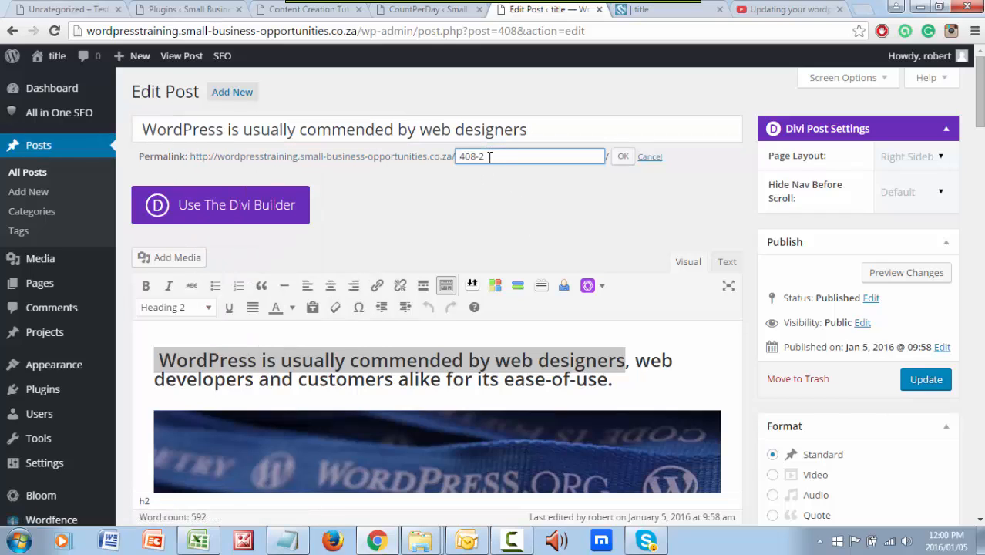
drag(488, 156, 455, 158)
right_click(461, 158)
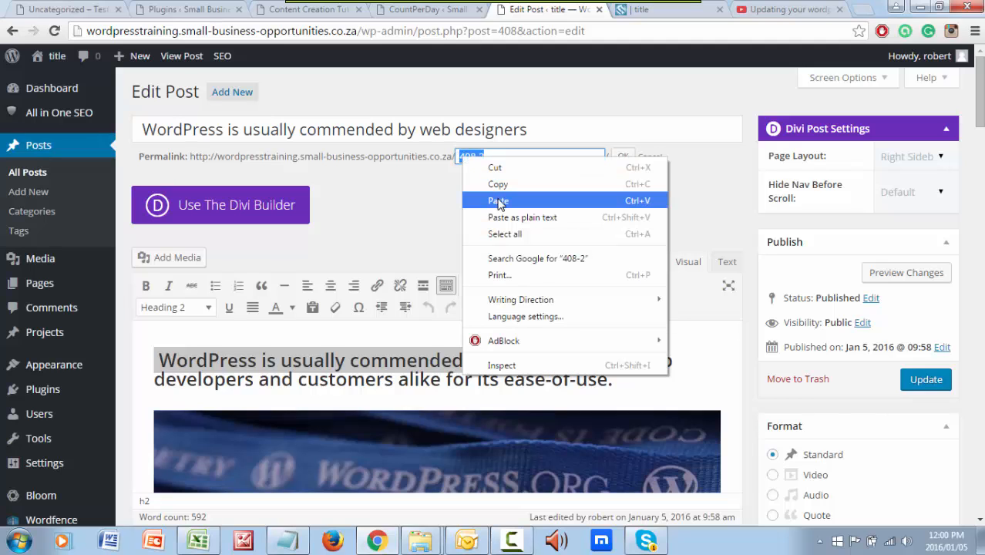
click(498, 201)
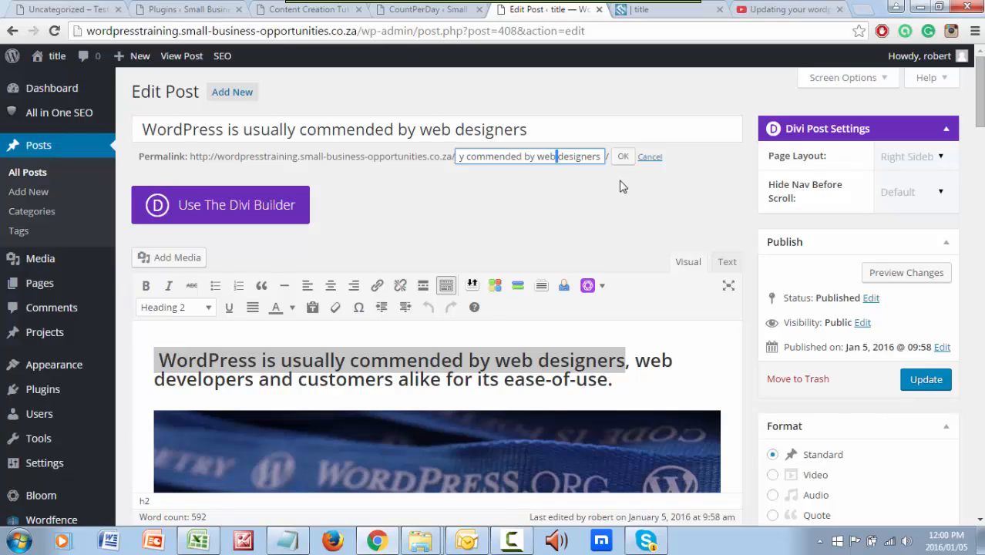
click(623, 156)
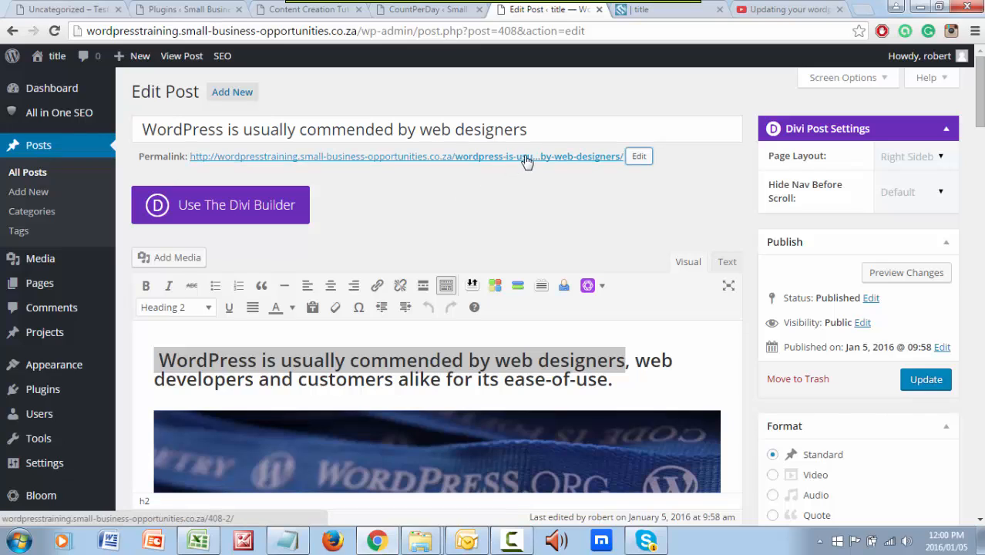
click(914, 382)
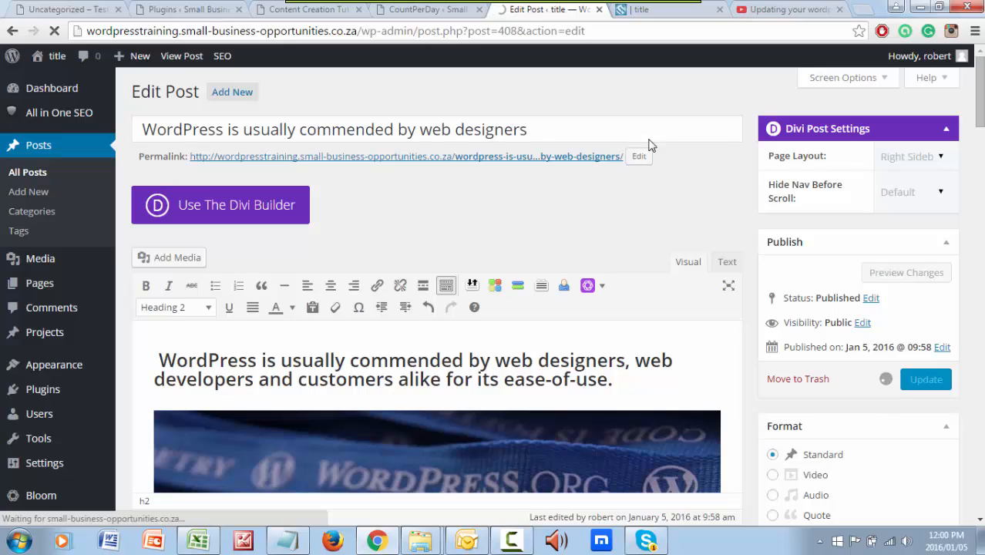
Step: Reload the published post in its own tab to check its title and web address
click(667, 11)
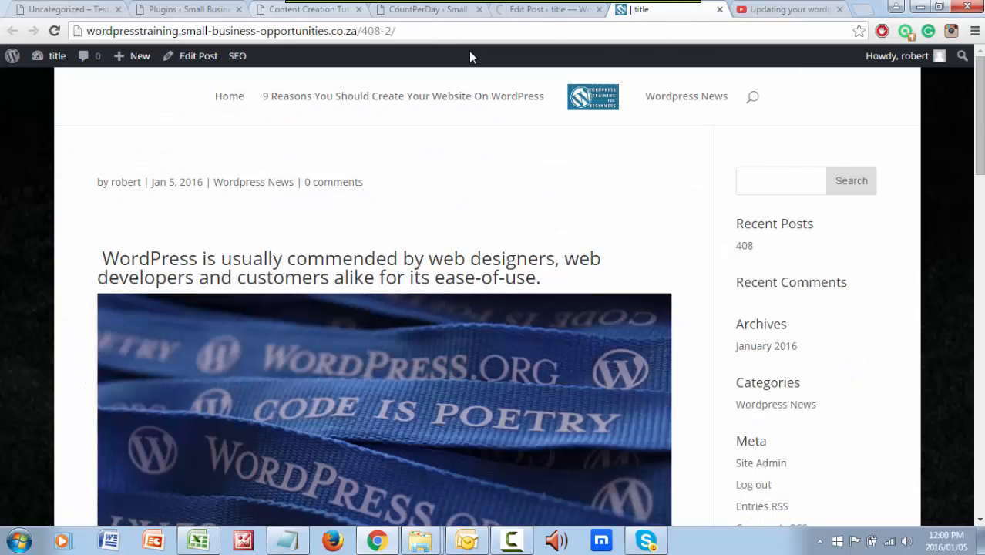
click(549, 18)
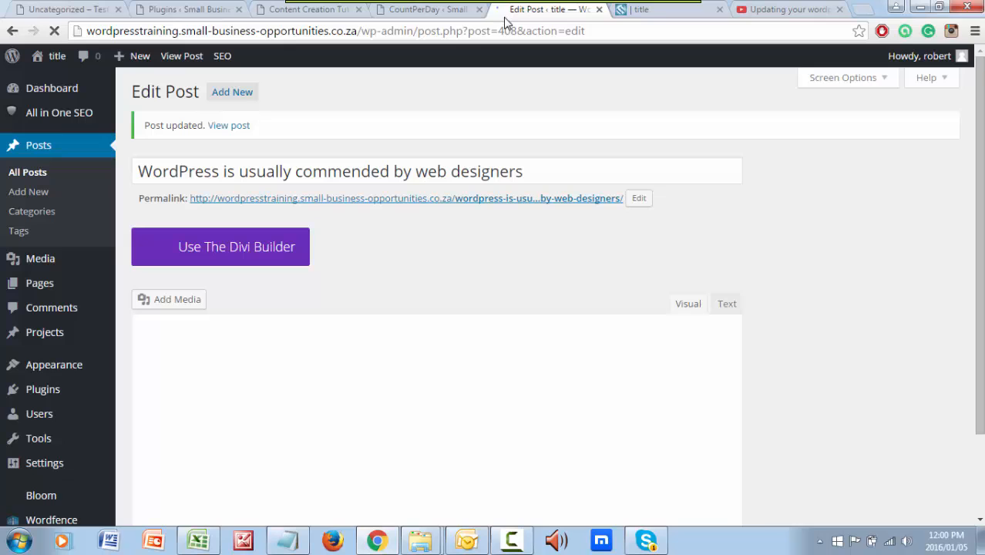
click(668, 11)
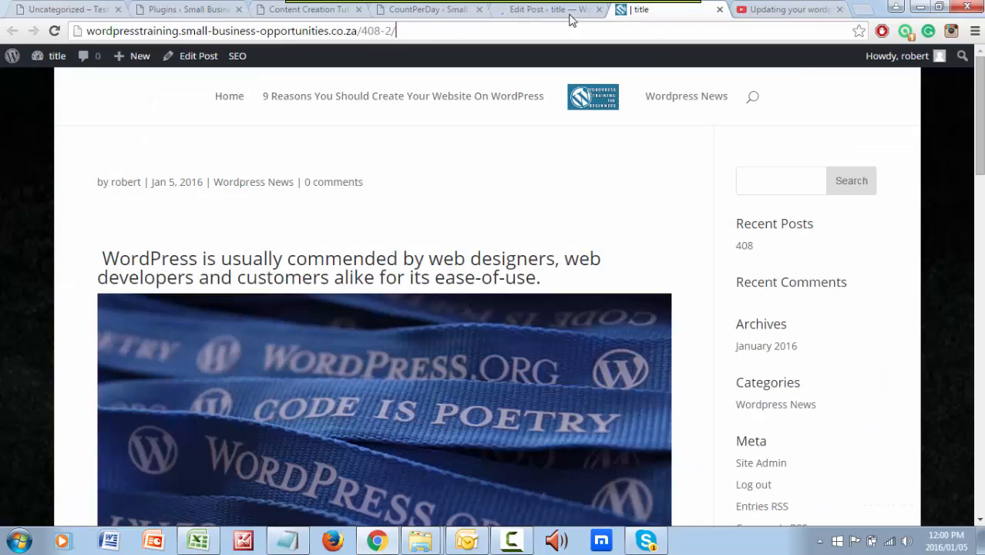
click(54, 31)
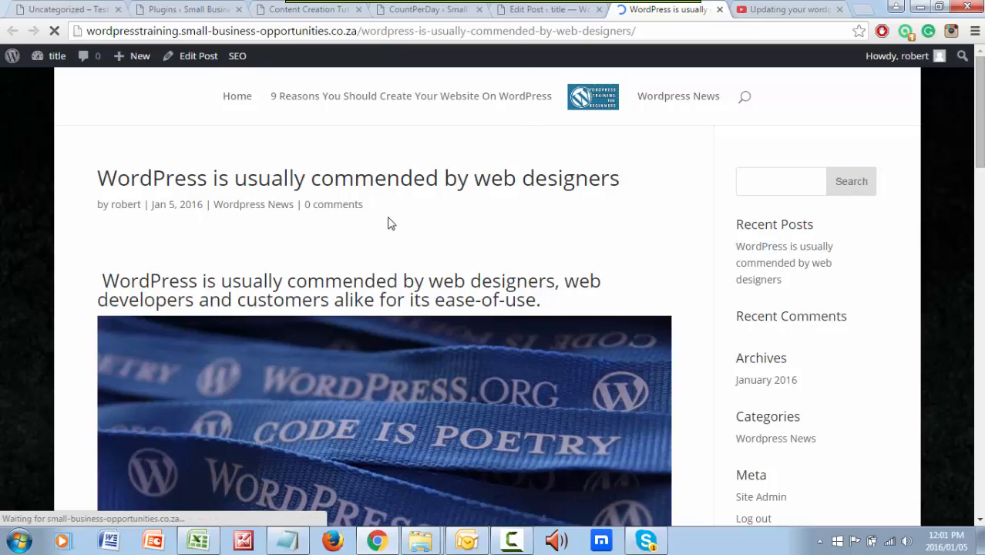
Step: Return to the post editor and open the theme customizer
click(545, 13)
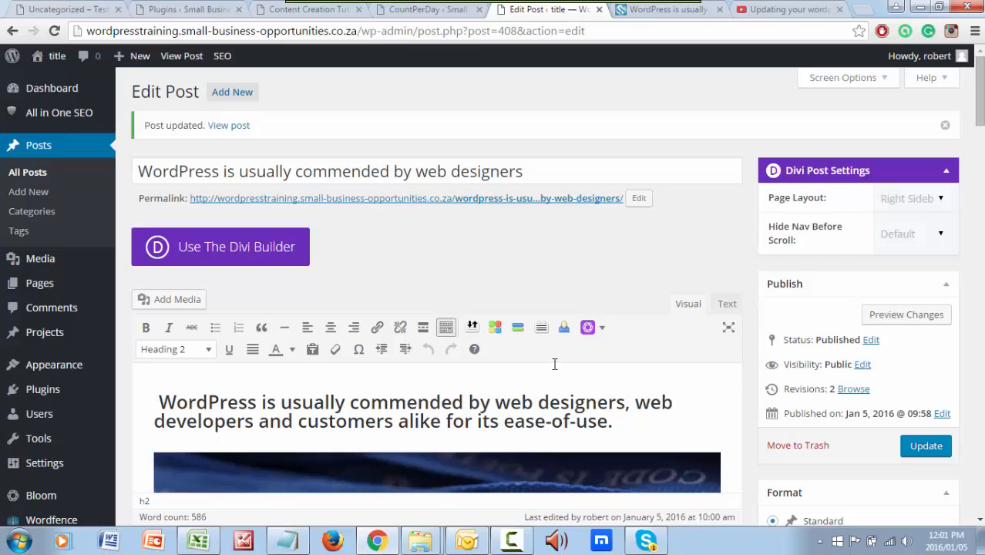
scroll(555, 364, down, 5)
mouse_move(38, 492)
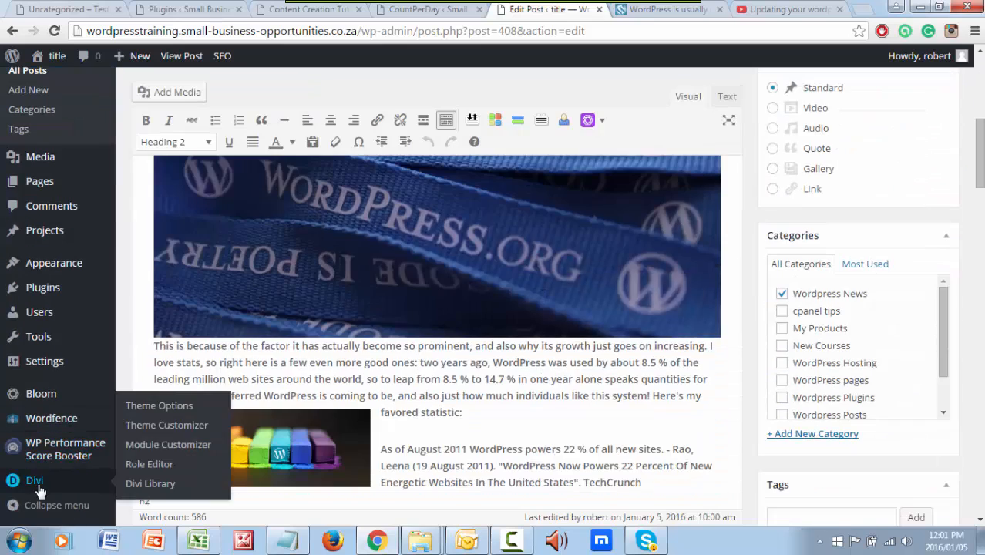
mouse_move(55, 266)
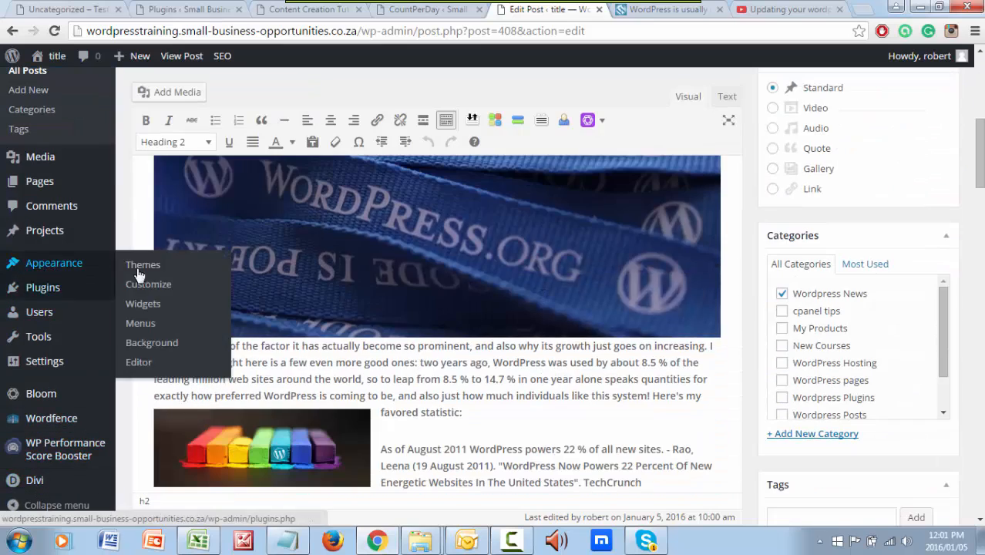
click(155, 287)
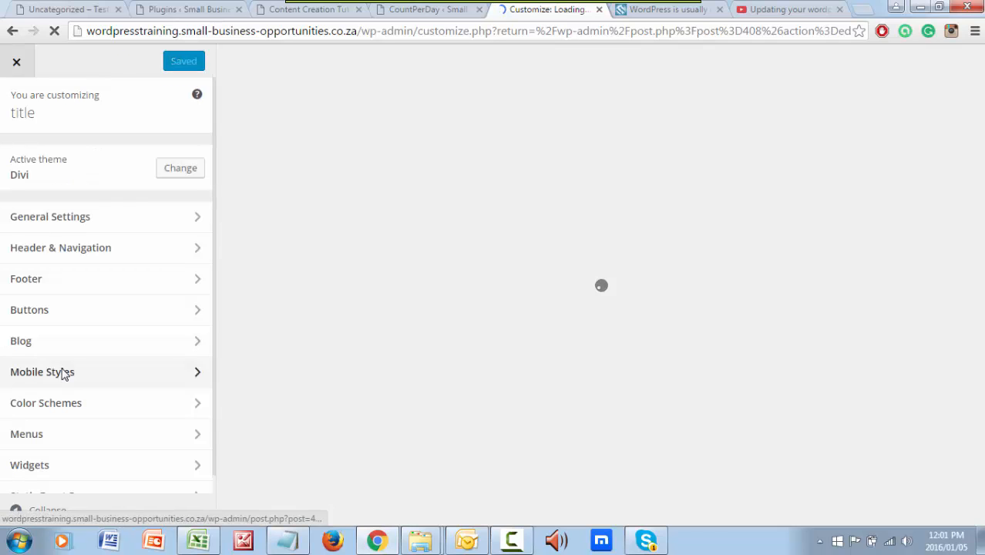
Step: Set the site's front page to the static page "9 Reasons You Should Create Your Website On WordPress" and publish the change
scroll(42, 427, down, 1)
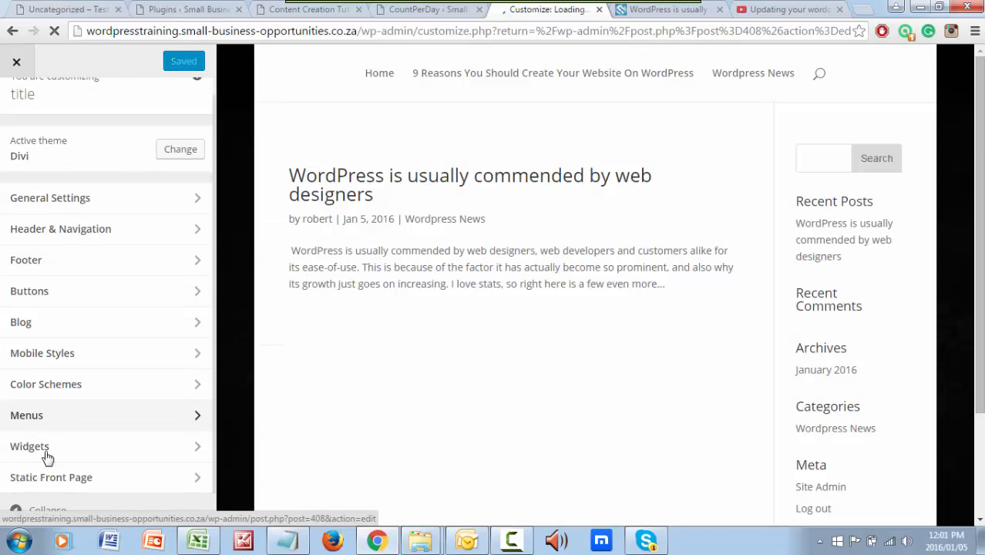
click(86, 480)
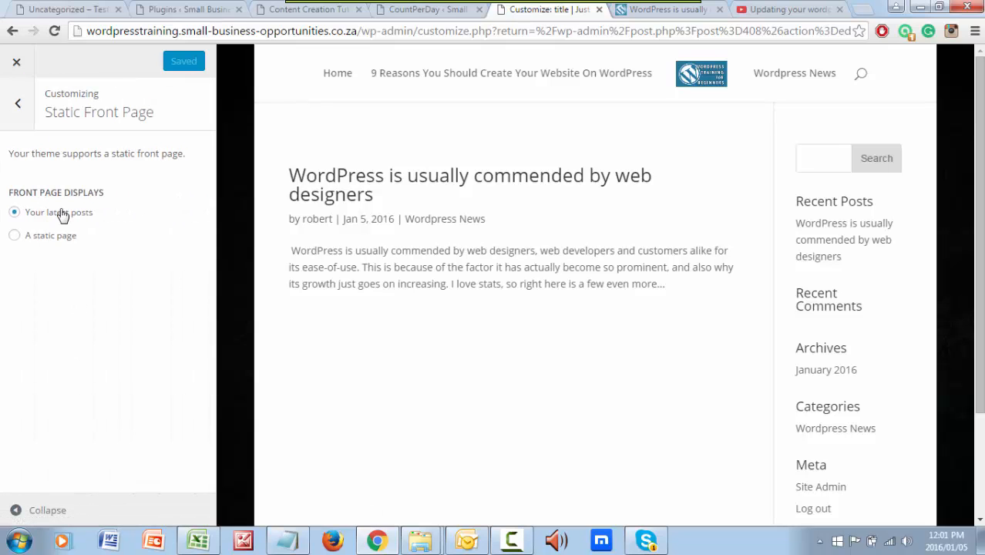
click(19, 237)
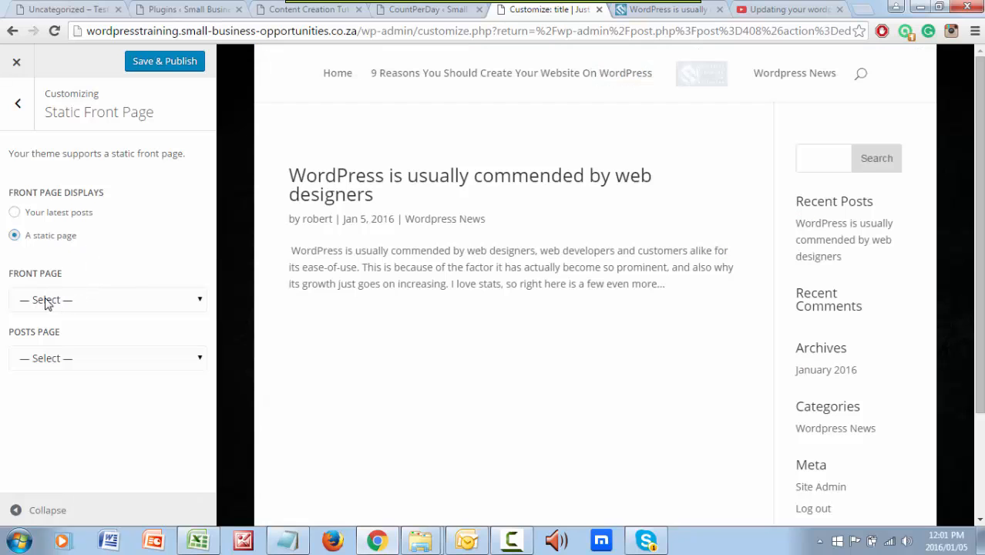
click(92, 301)
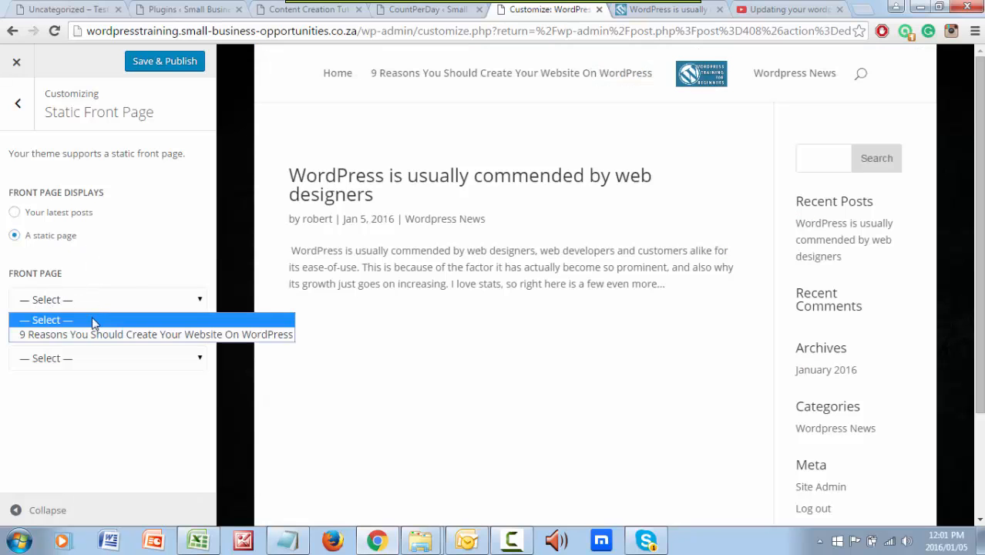
click(16, 238)
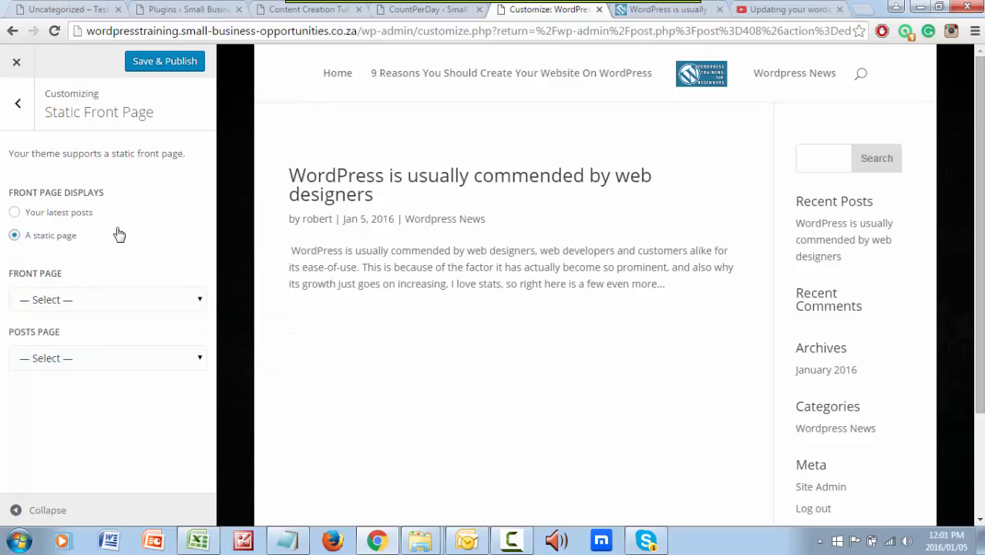
click(56, 303)
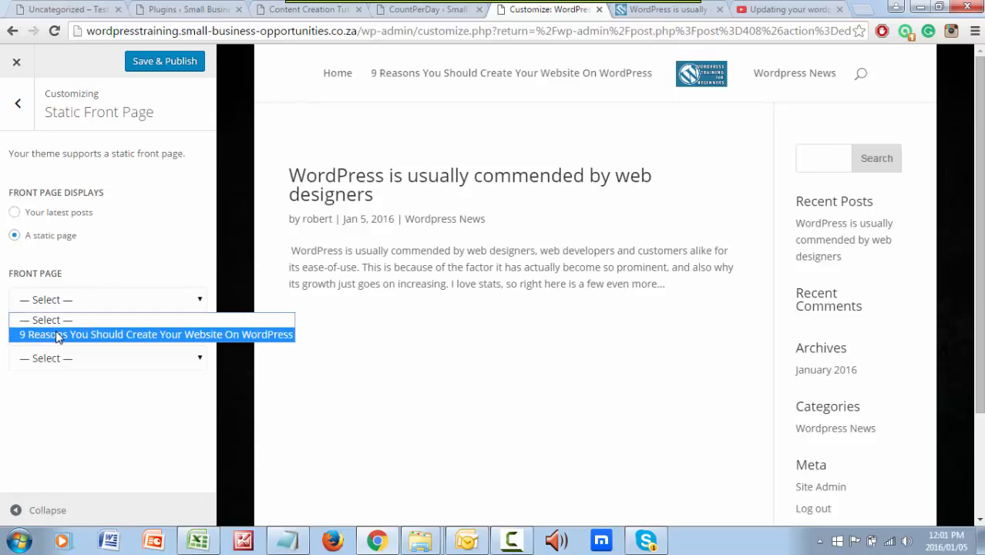
click(57, 335)
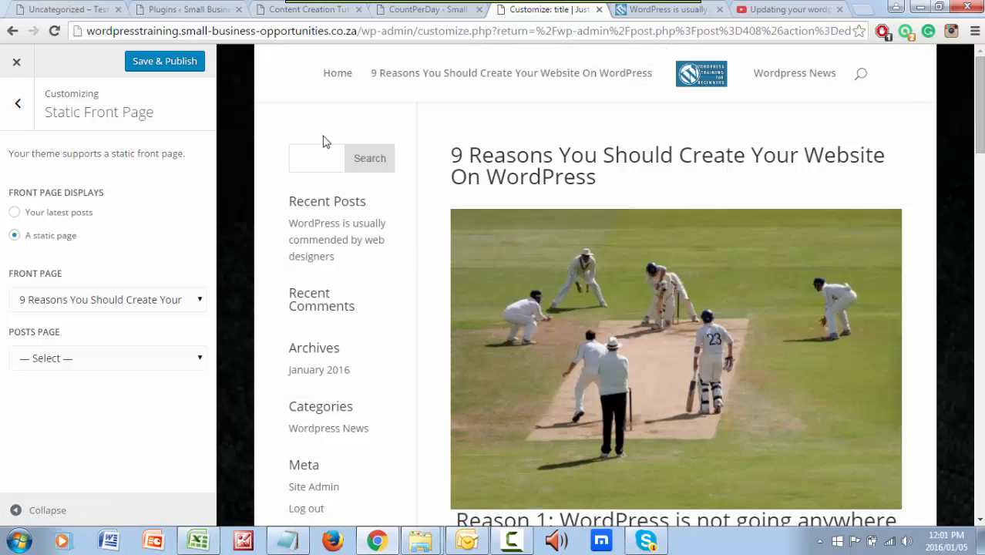
click(163, 67)
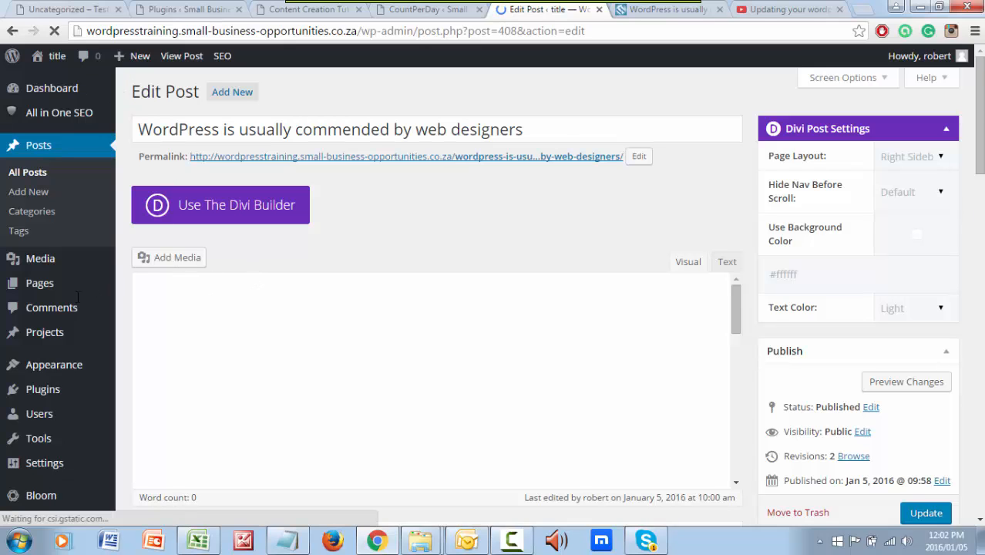
Step: In the site's reading settings, make the front page display the latest posts and save the changes
scroll(77, 299, down, 4)
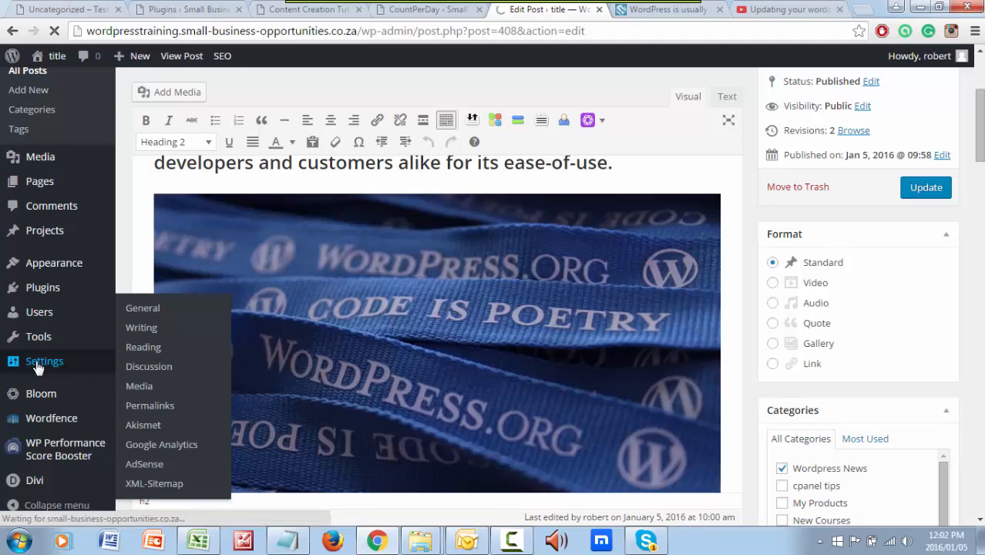
click(39, 367)
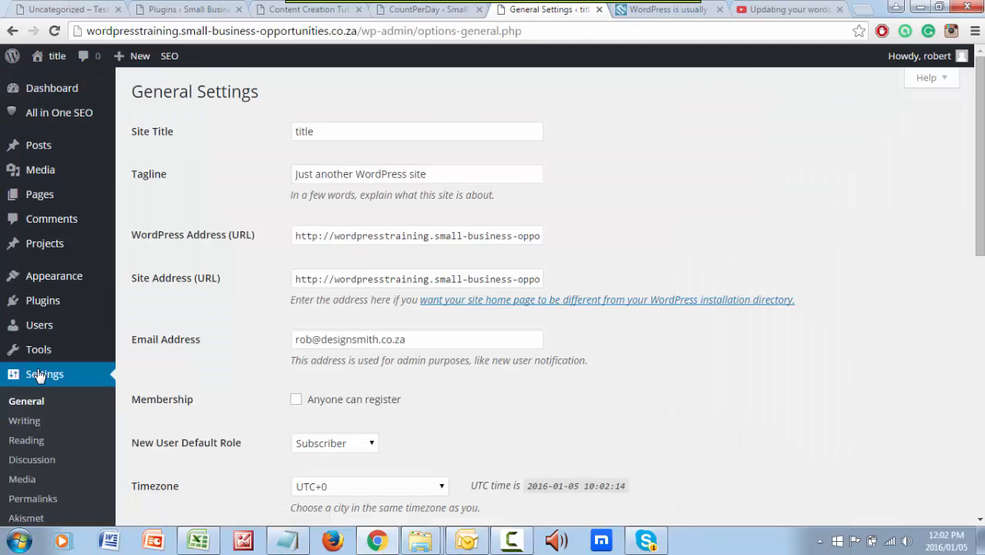
scroll(359, 312, down, 8)
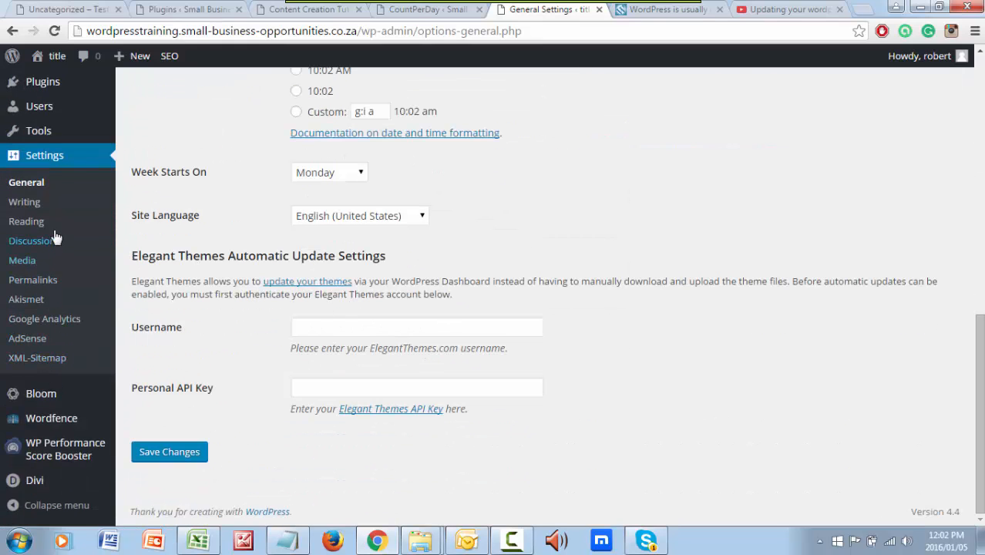
click(21, 224)
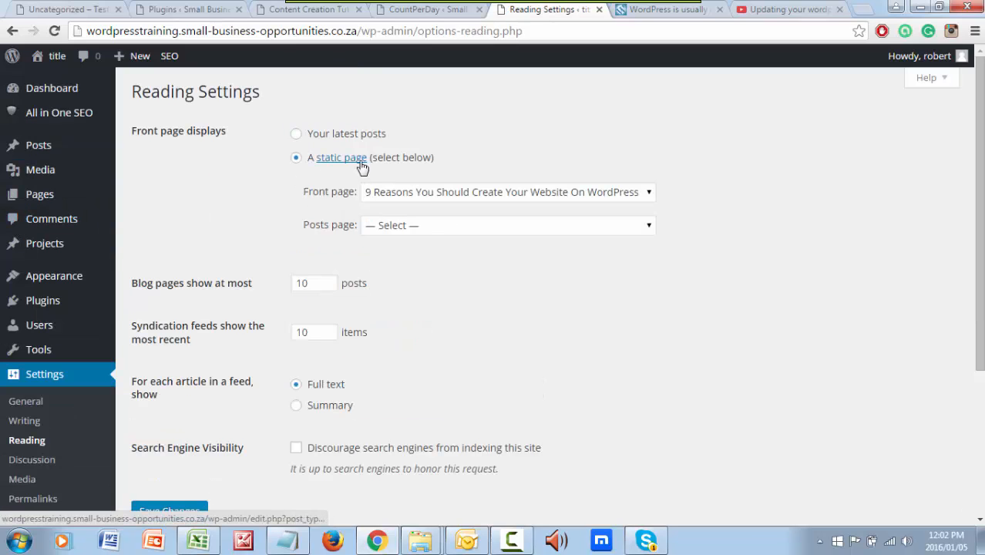
click(297, 135)
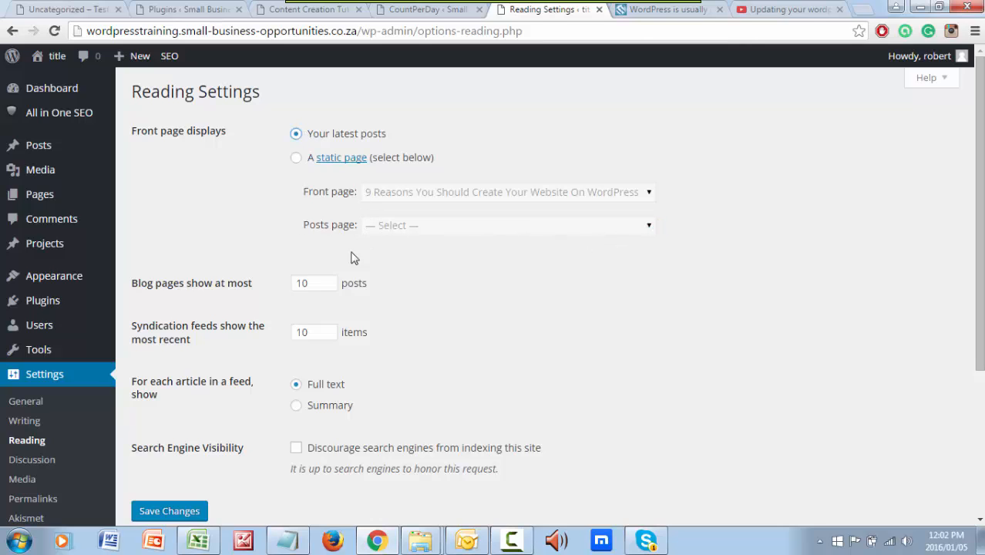
click(171, 512)
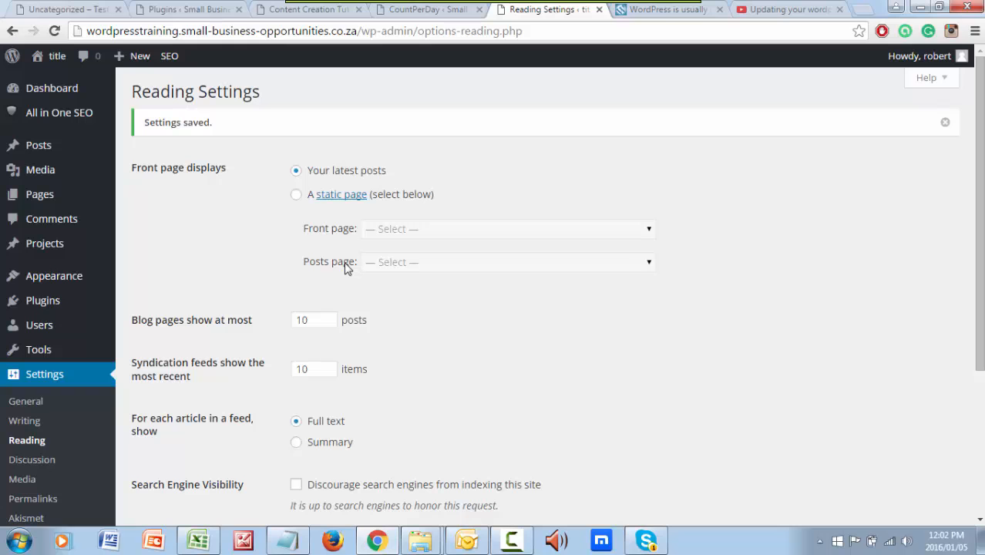
Step: Open the training site's home page from the published post and check how the latest posts are displayed
click(665, 12)
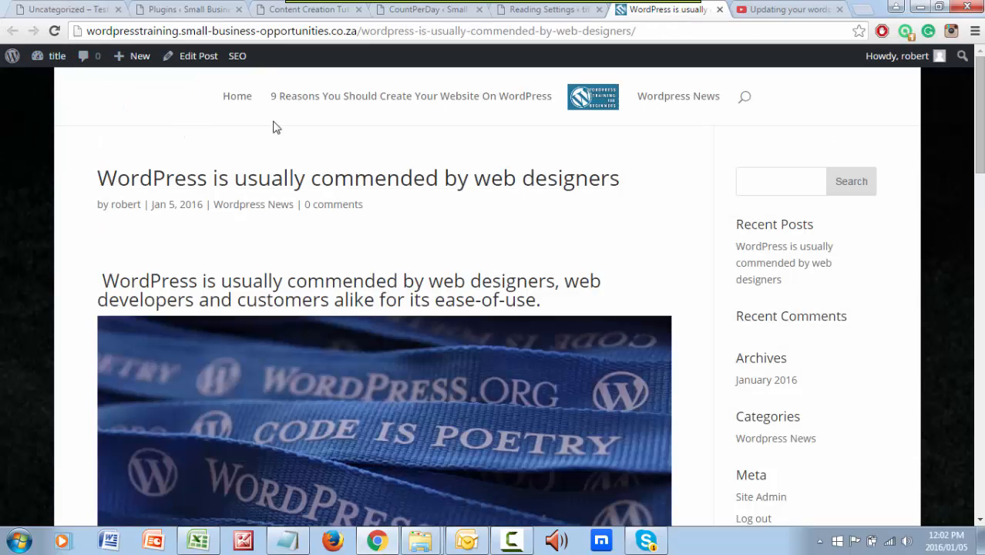
click(242, 101)
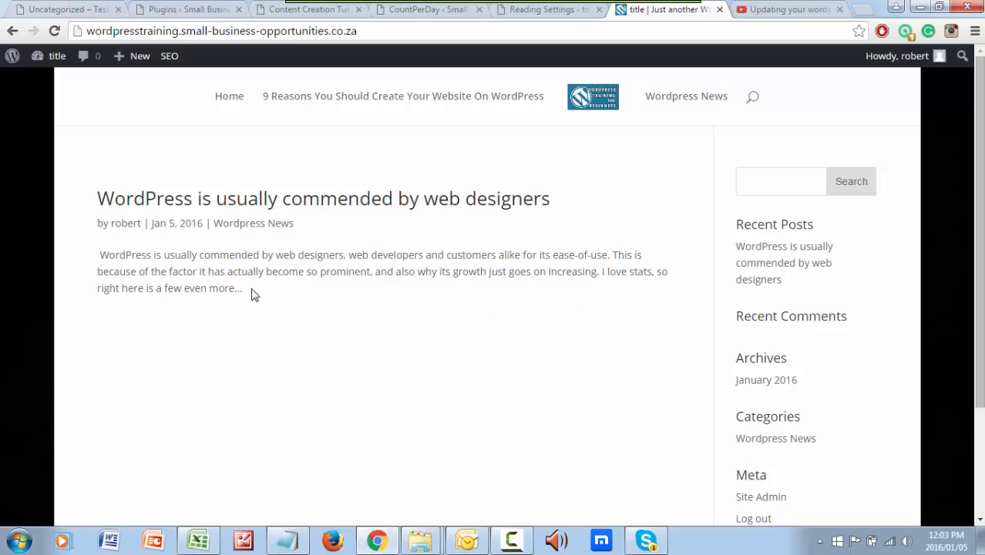
scroll(254, 295, down, 3)
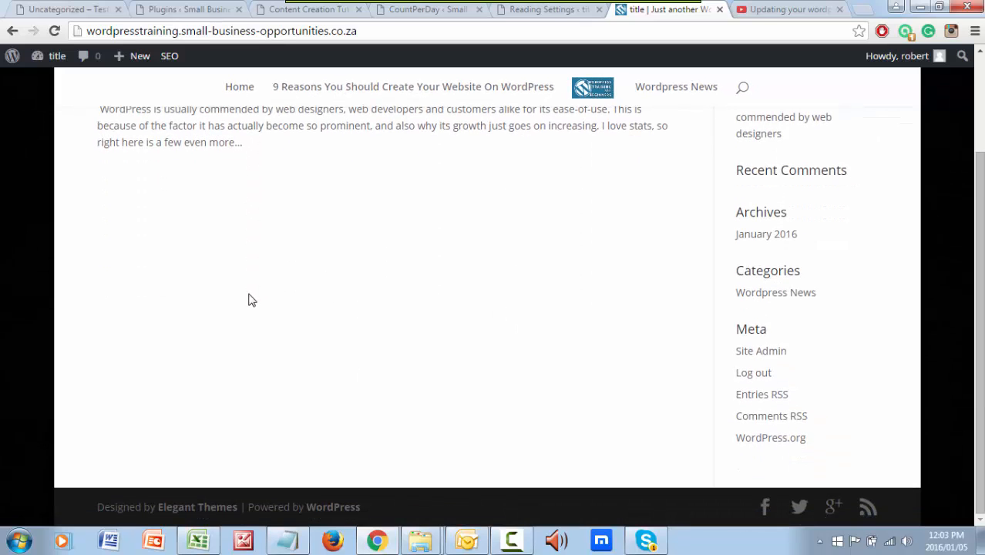
scroll(249, 300, up, 2)
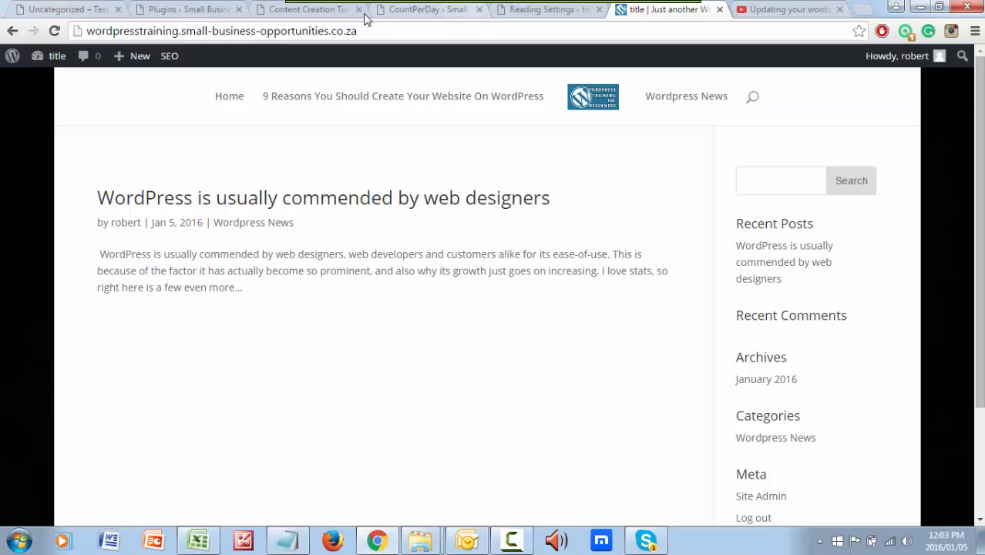
Step: Open the Small Business Opportunities home page and examine how its posts are grouped by category from start to end
click(320, 16)
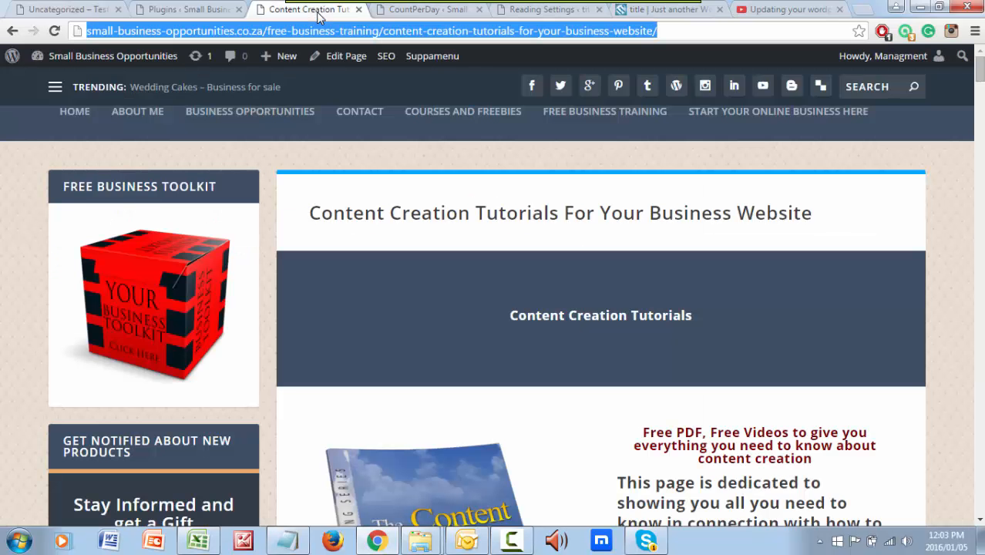
click(74, 120)
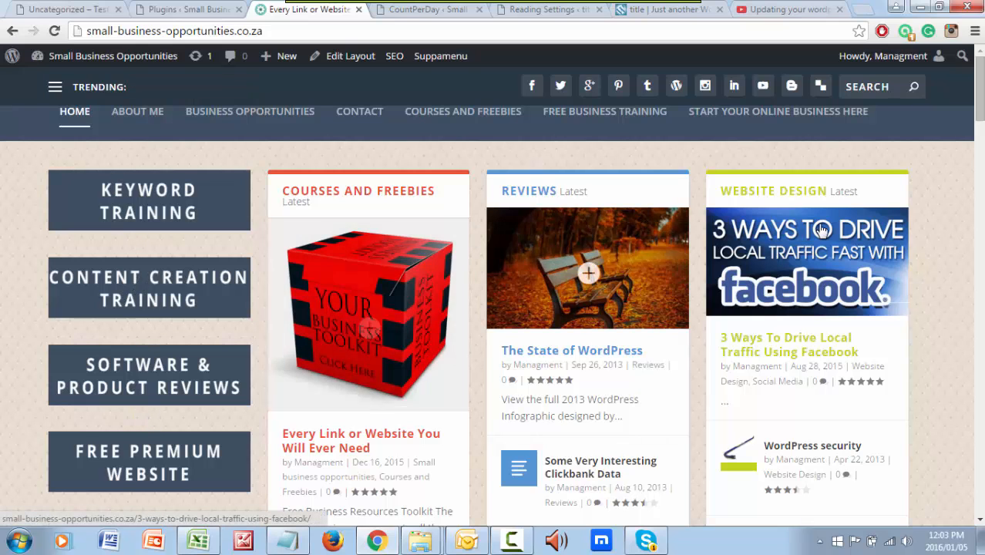
scroll(879, 266, down, 1)
scroll(877, 265, up, 3)
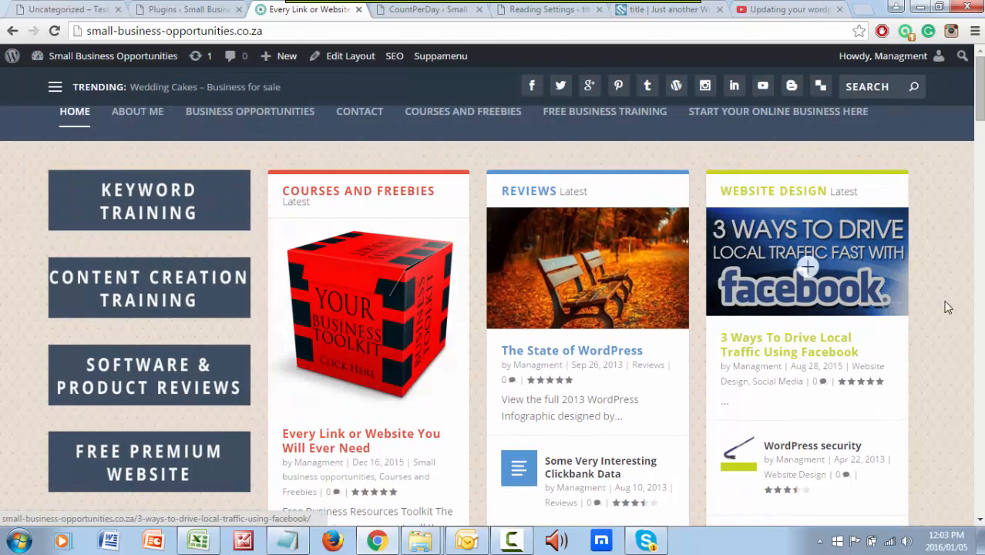
scroll(947, 307, down, 1)
scroll(948, 307, down, 2)
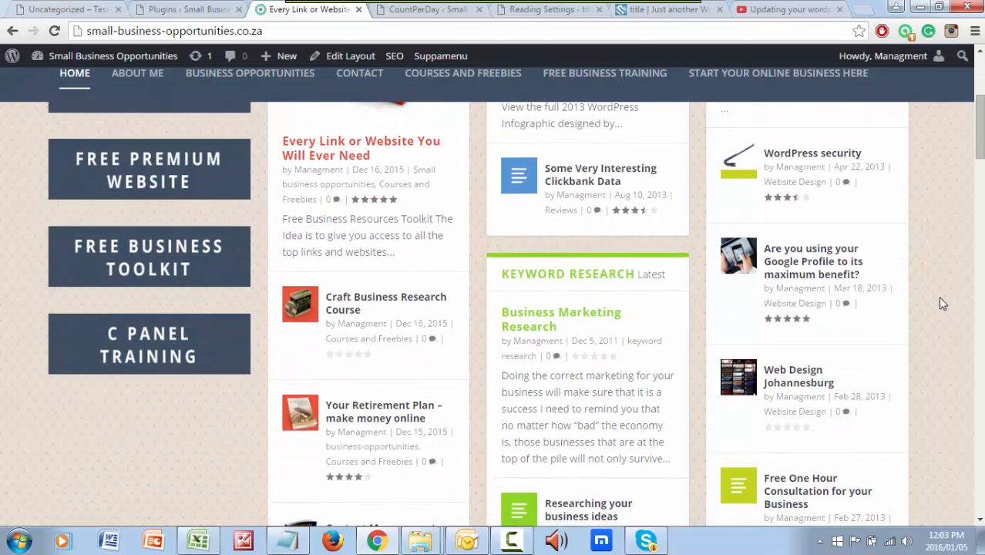
scroll(711, 302, up, 1)
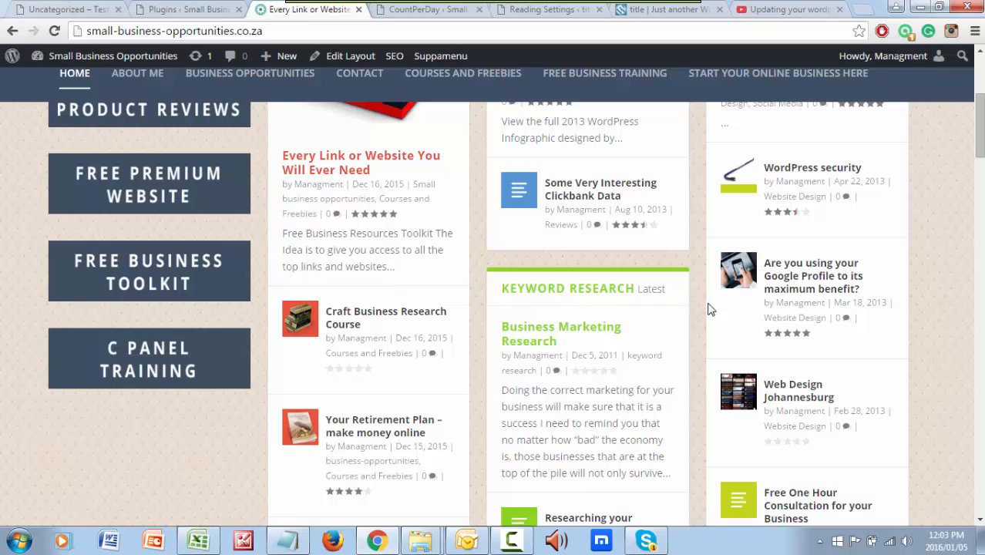
scroll(960, 343, up, 3)
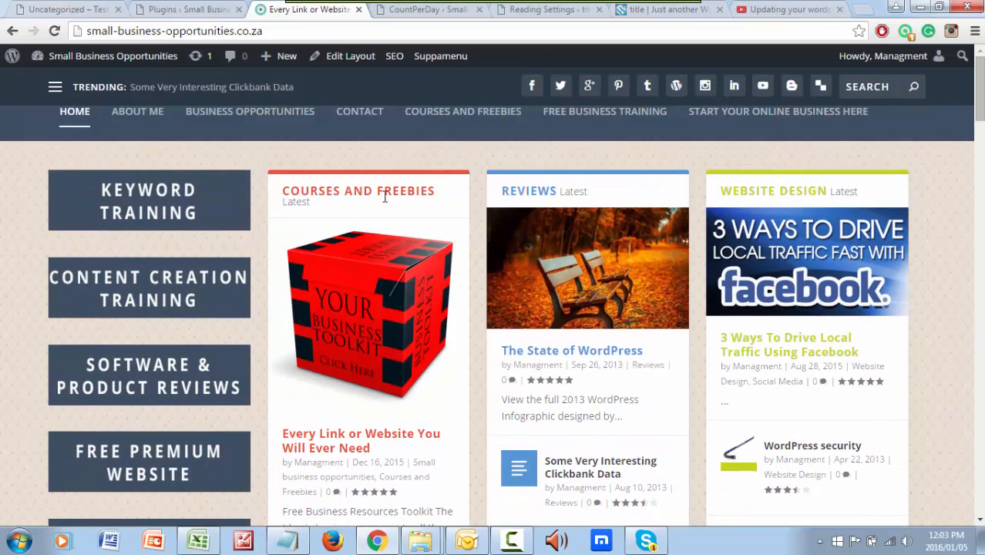
scroll(961, 339, down, 4)
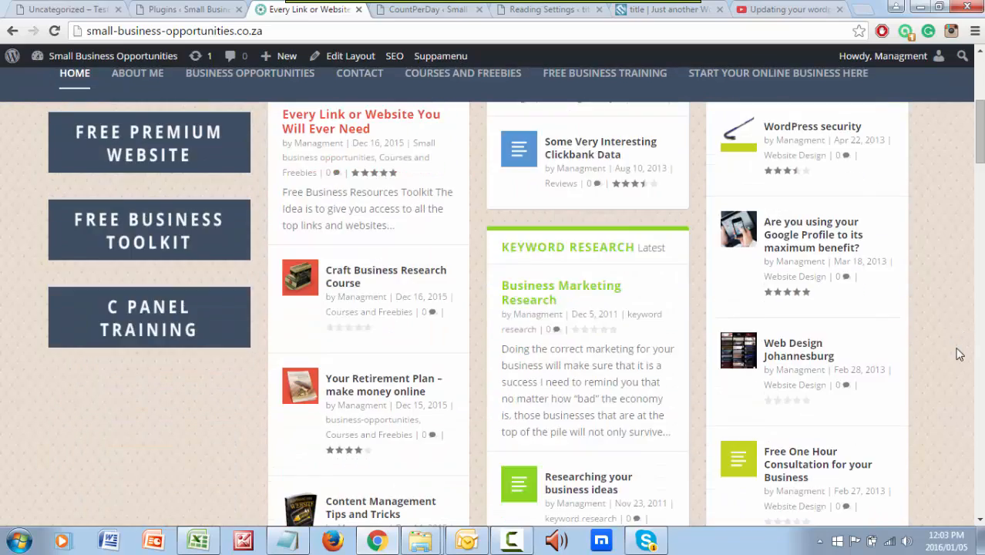
scroll(959, 354, down, 6)
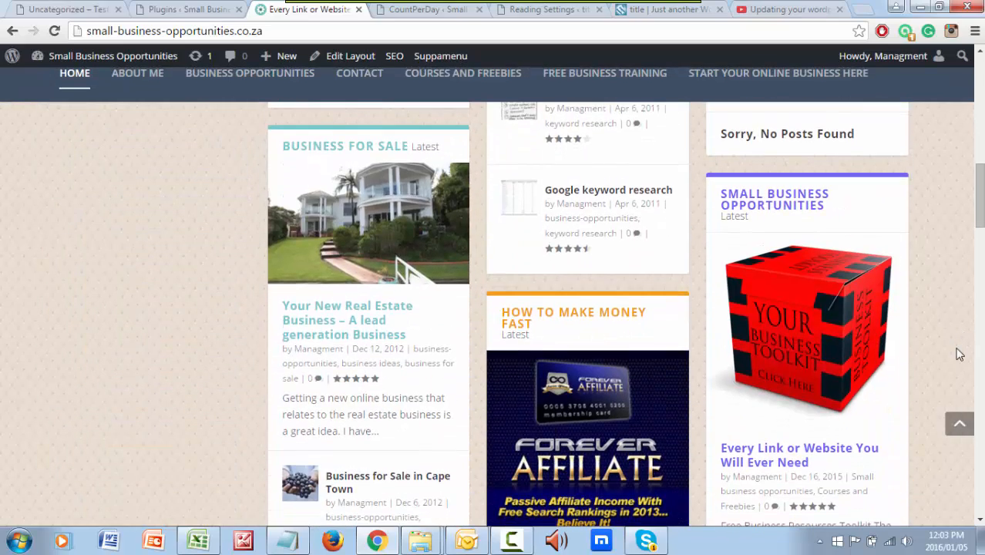
scroll(959, 354, down, 6)
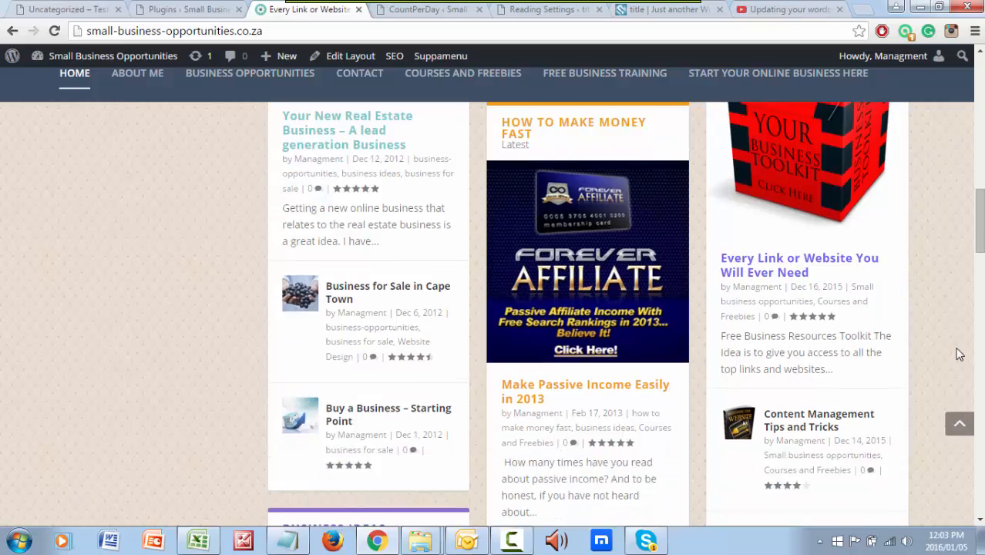
scroll(959, 354, down, 9)
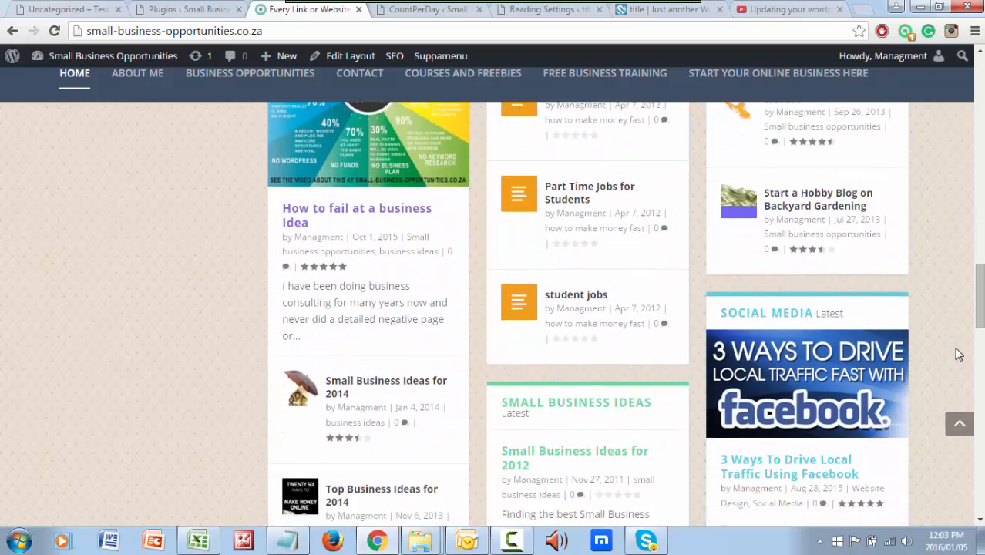
scroll(956, 351, down, 6)
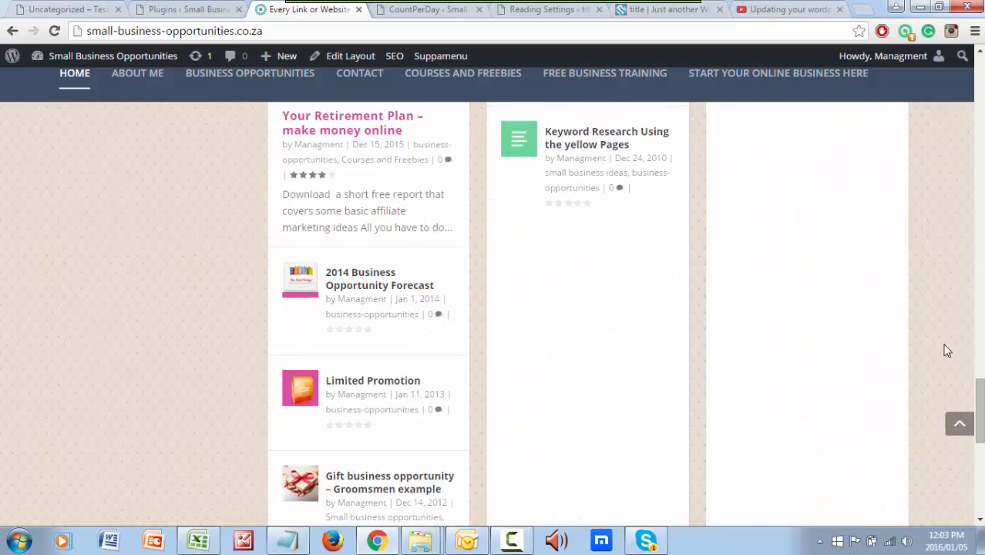
scroll(942, 344, up, 9)
scroll(866, 352, up, 15)
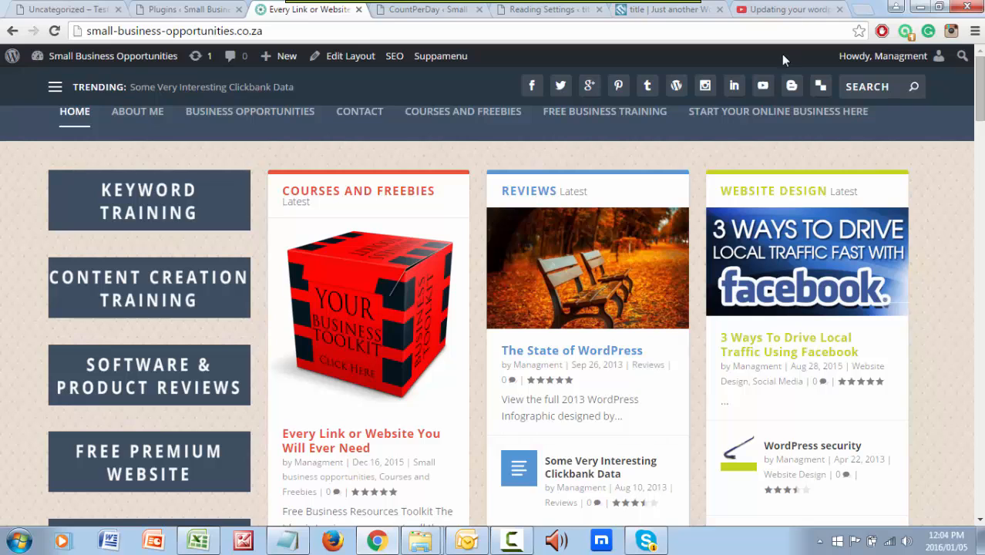
Step: Open the post "WordPress is usually commended by web designers" for editing and examine its SEO title, description and keywords fields
click(574, 10)
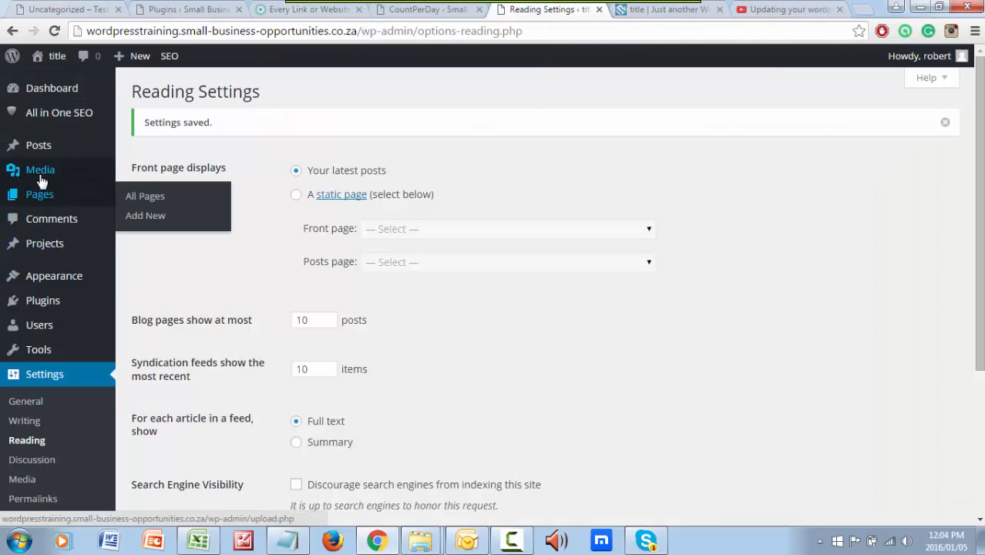
mouse_move(13, 148)
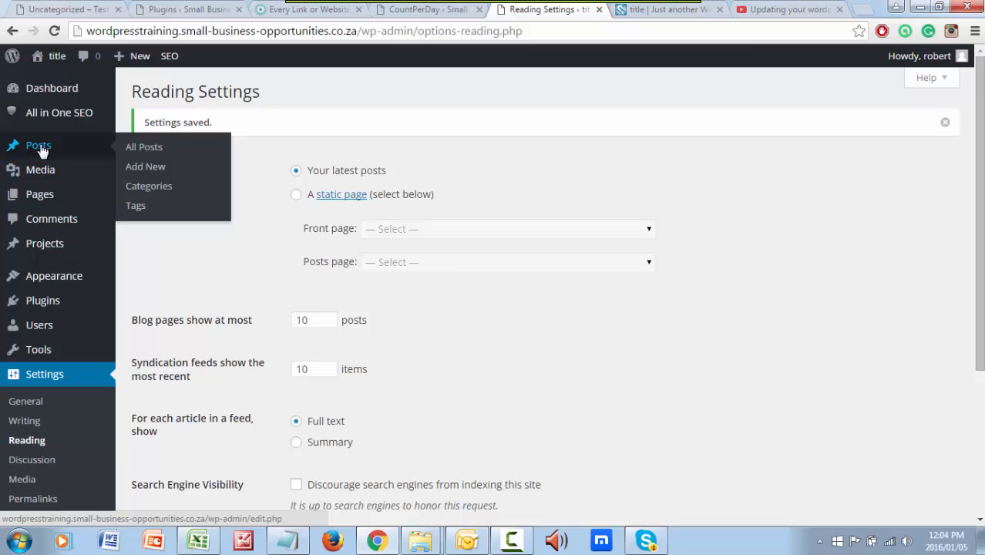
click(154, 149)
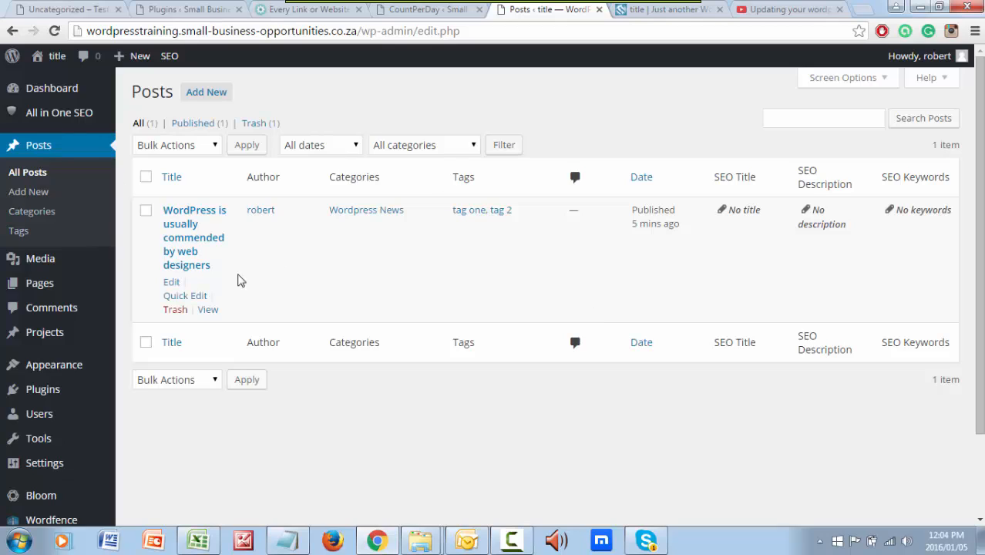
click(171, 283)
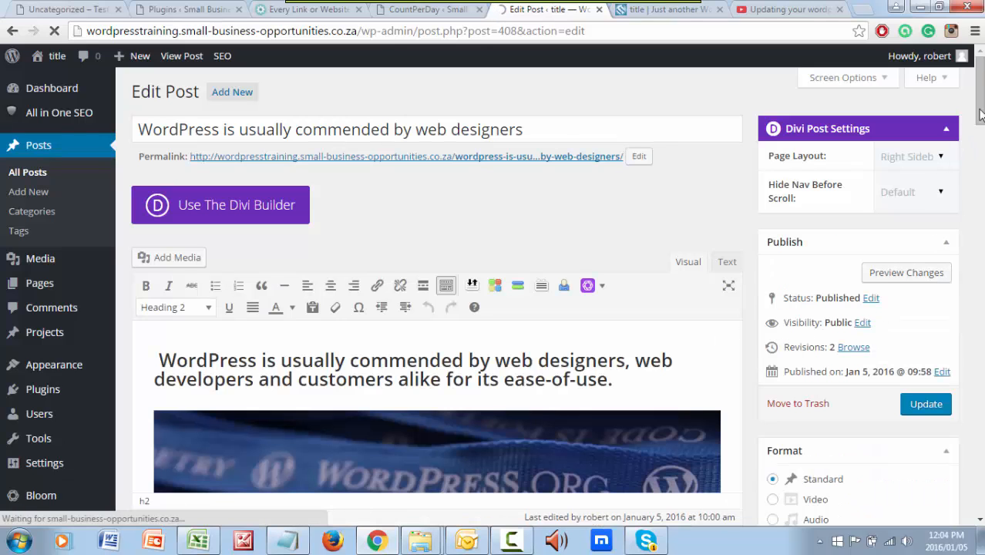
drag(979, 93, 977, 471)
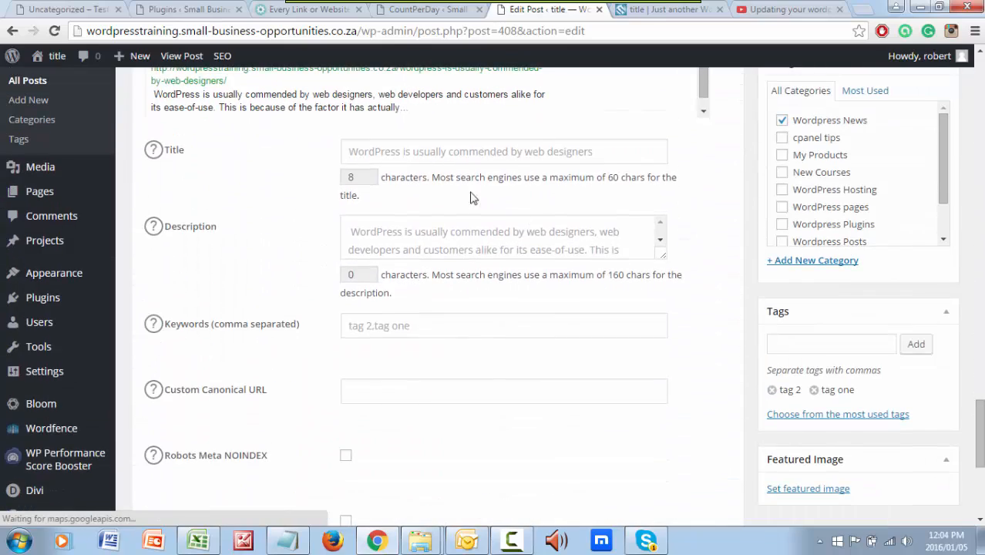
scroll(432, 231, down, 1)
scroll(345, 176, up, 2)
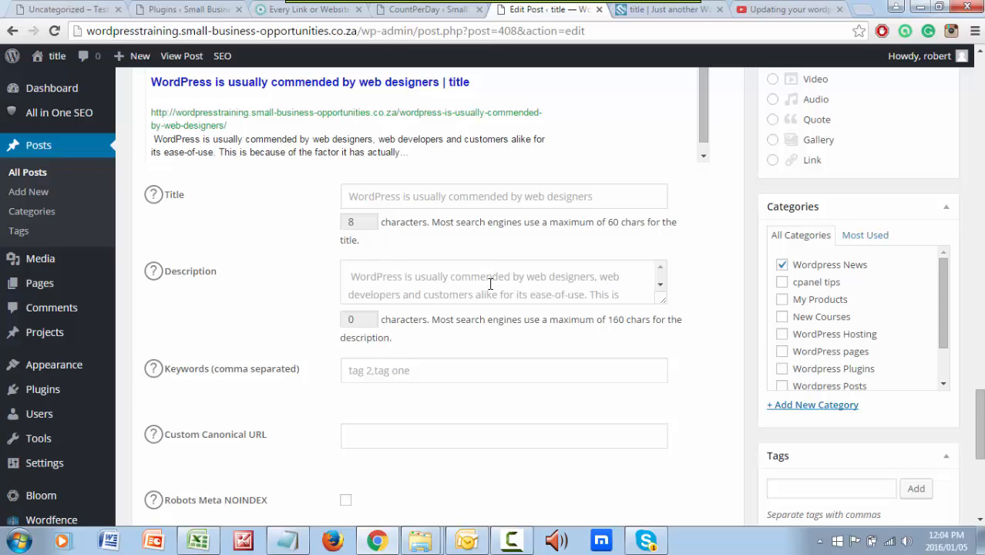
scroll(529, 313, up, 8)
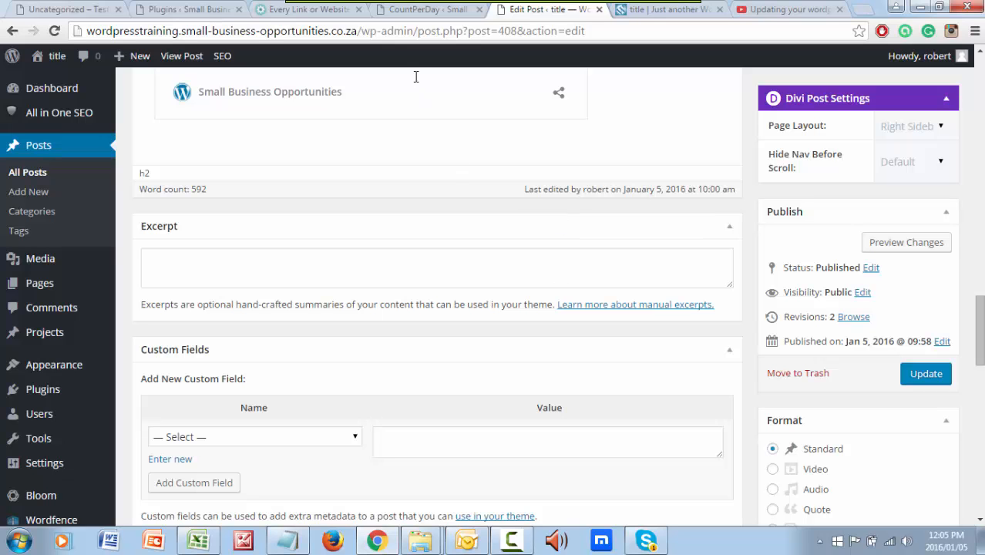
Step: Return to the Small Business Opportunities home page in its open browser tab
click(327, 10)
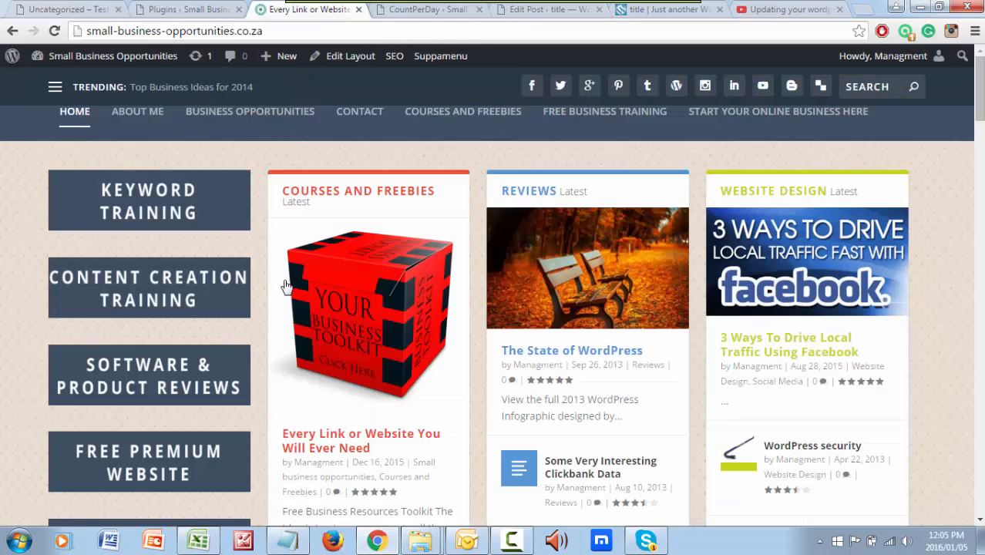